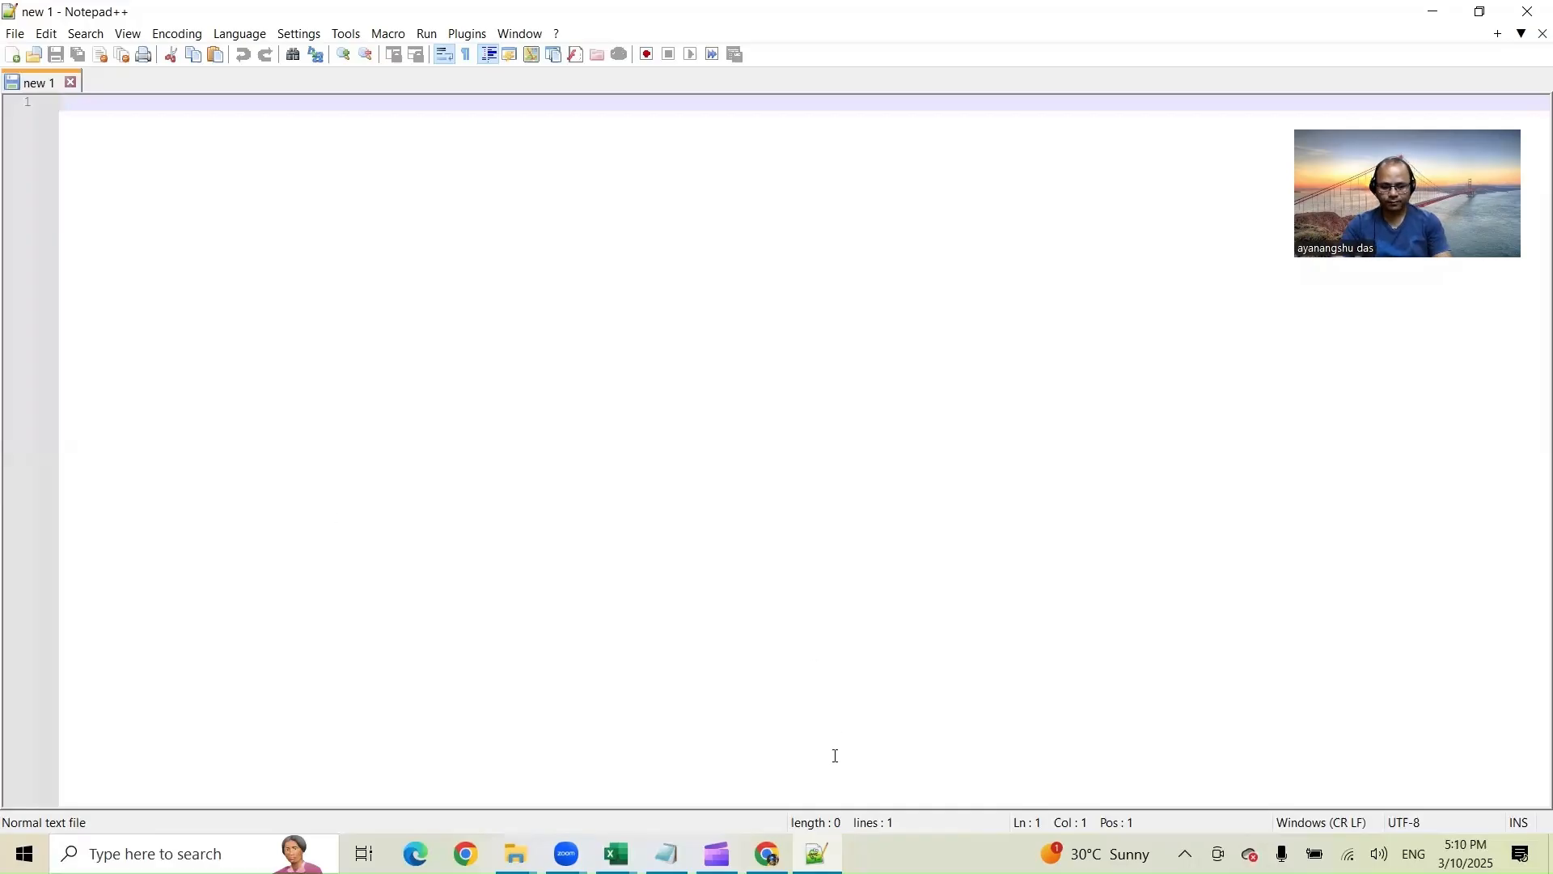
Step: Write the note 'Create a KF at a day level' in the blank Notepad++ file
click(772, 853)
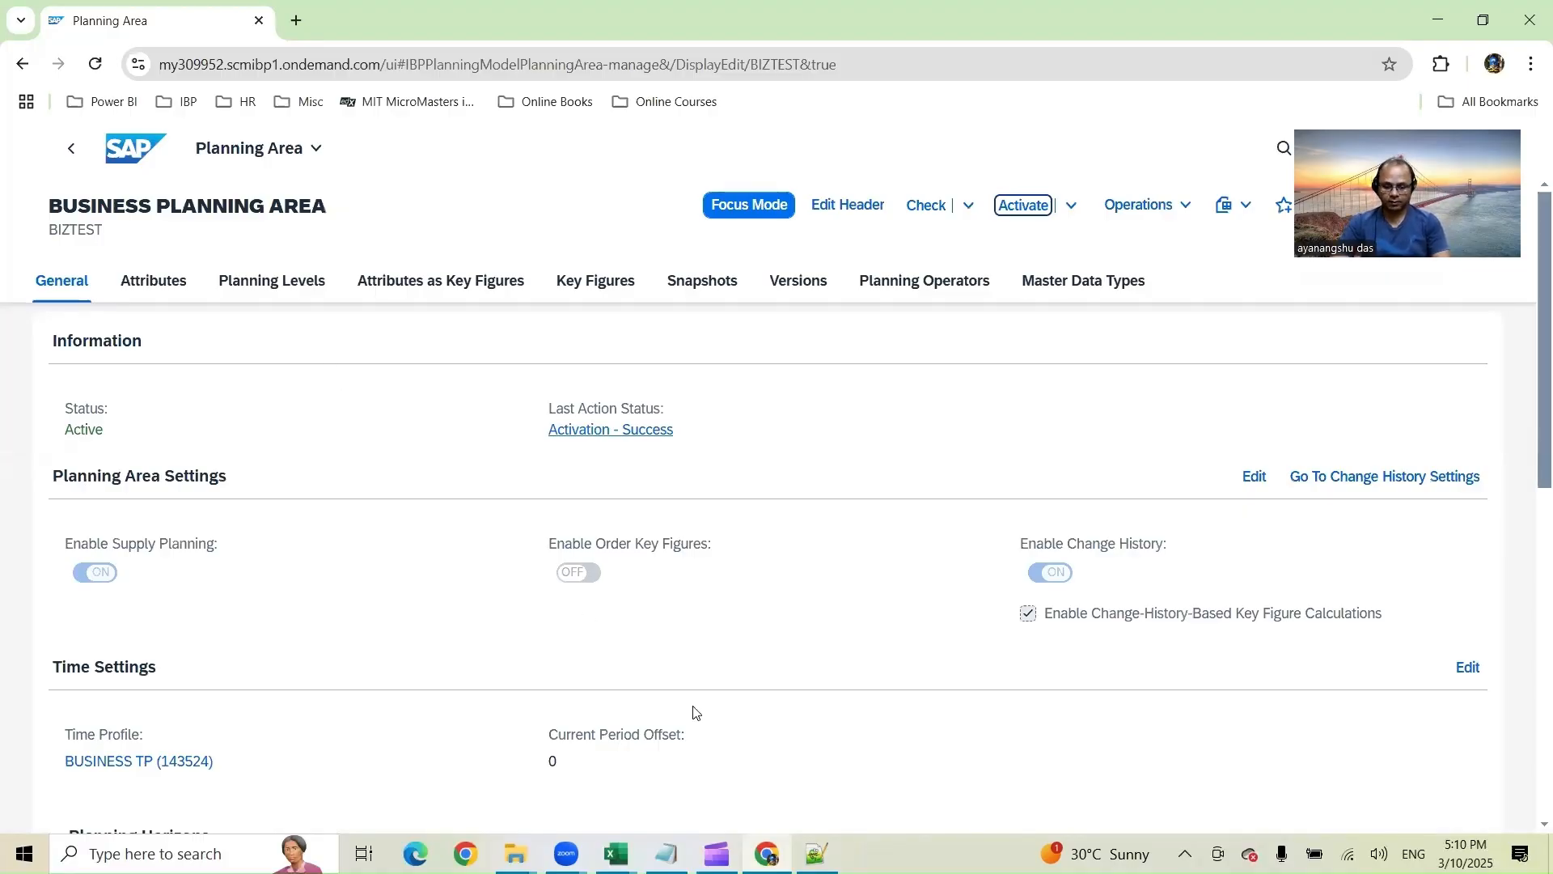
click(817, 854)
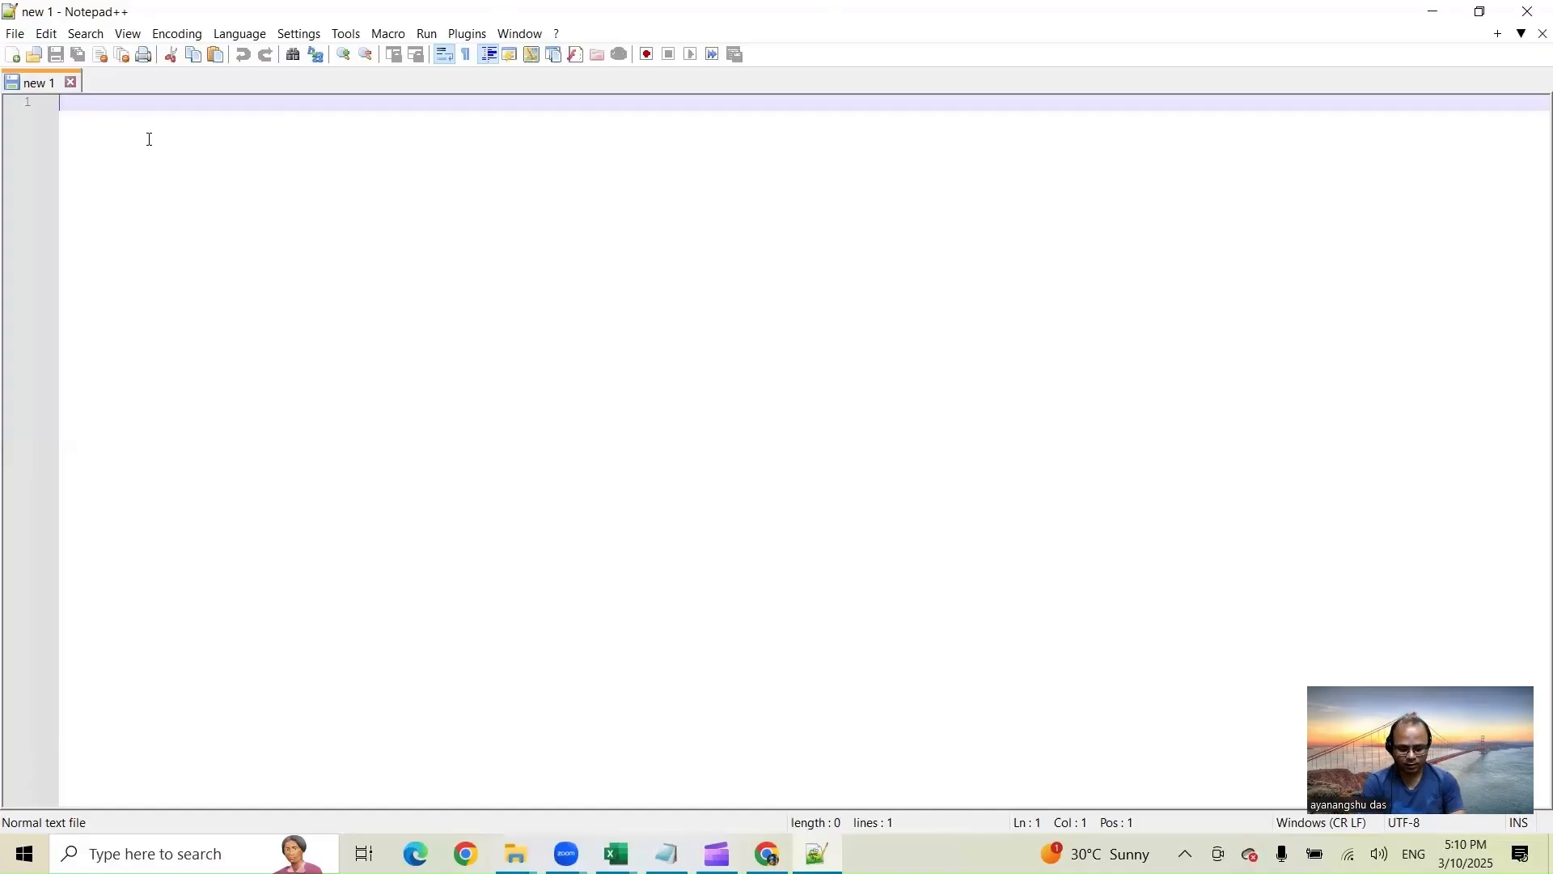
text(Create a )
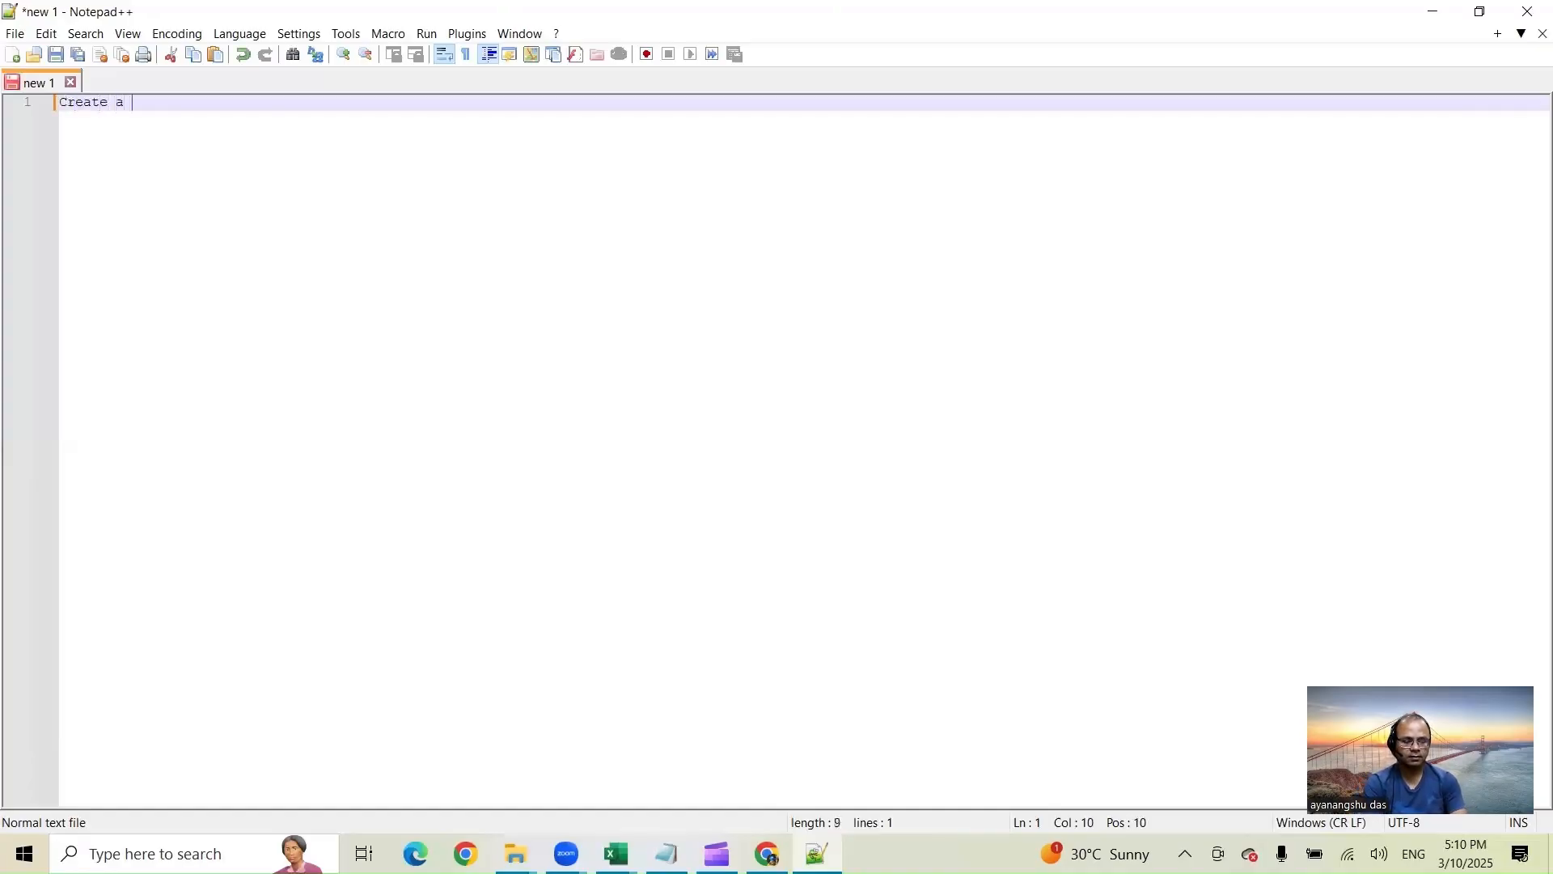
text(KF at a da)
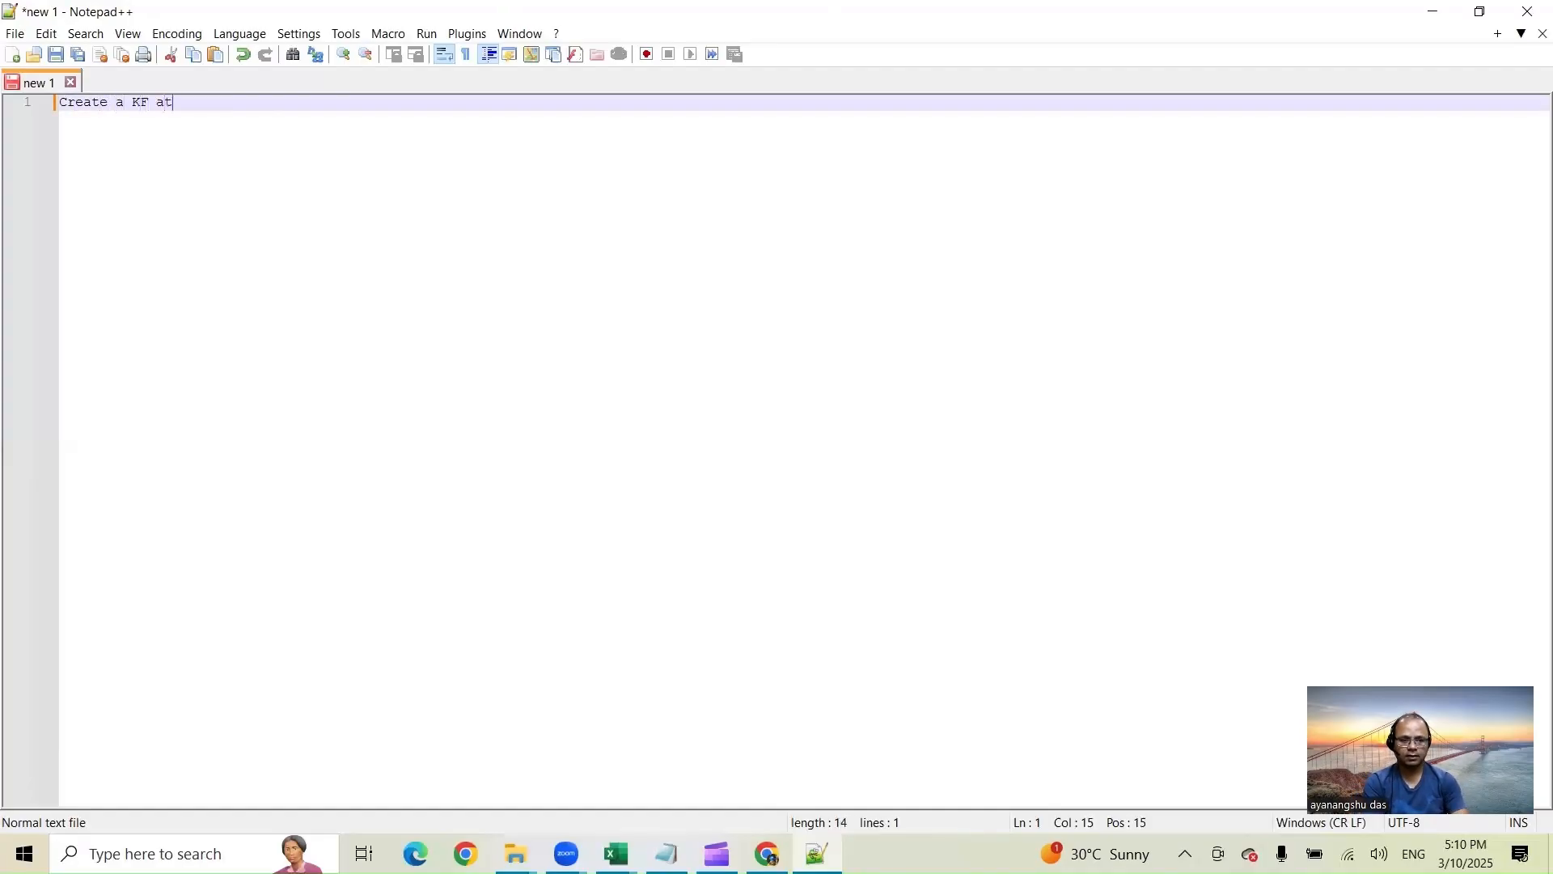
text(y lev)
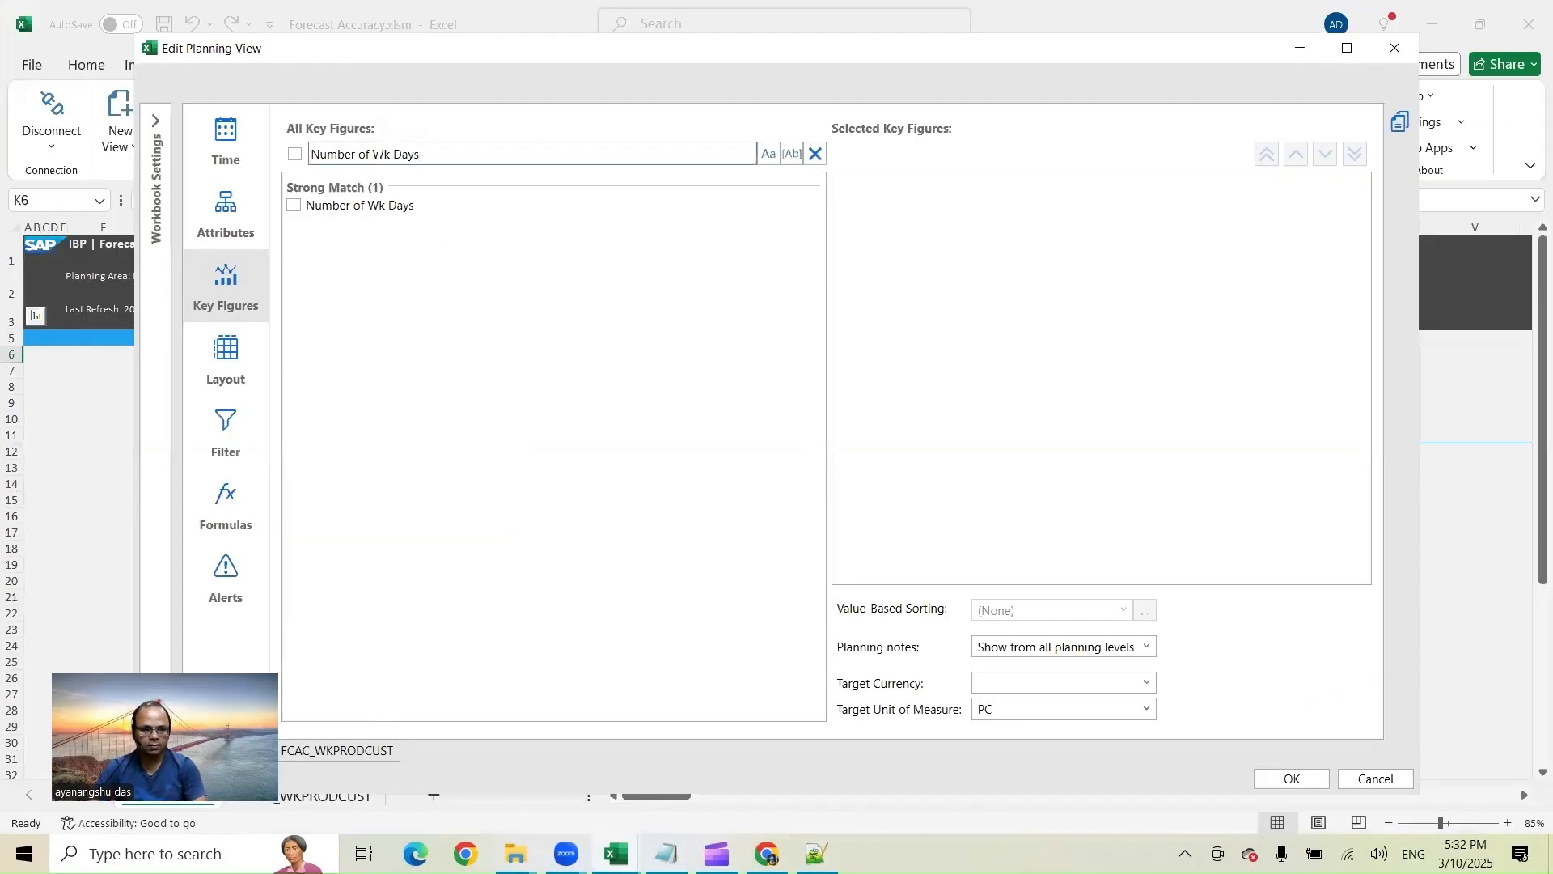
Step: Add the Number of Wk Days key figure to the planning view and set the target unit of measure to EA
click(294, 205)
click(1026, 710)
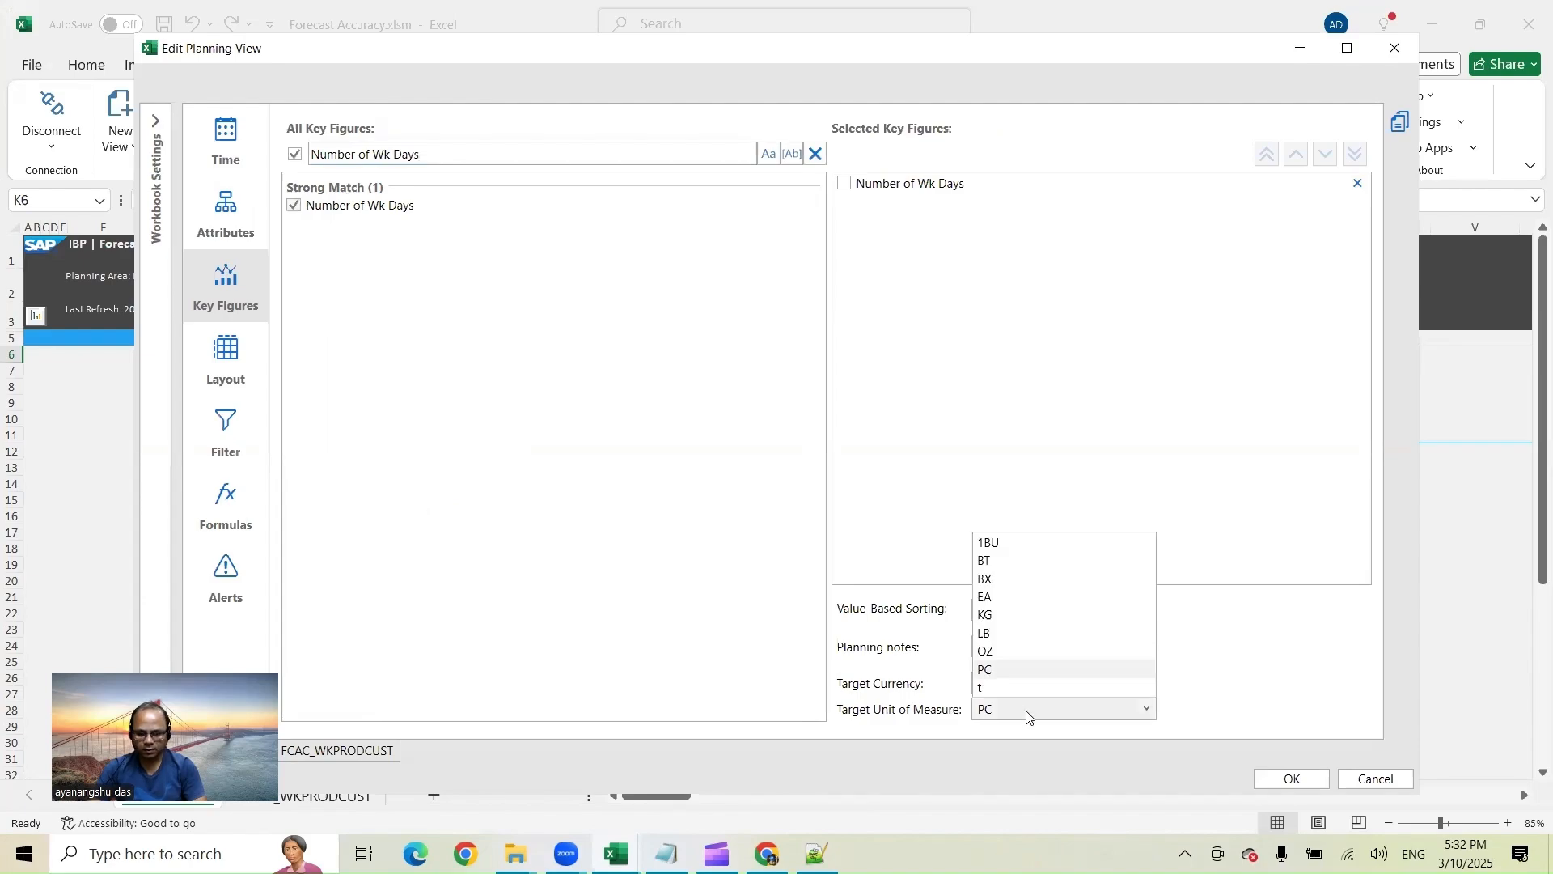
click(1012, 599)
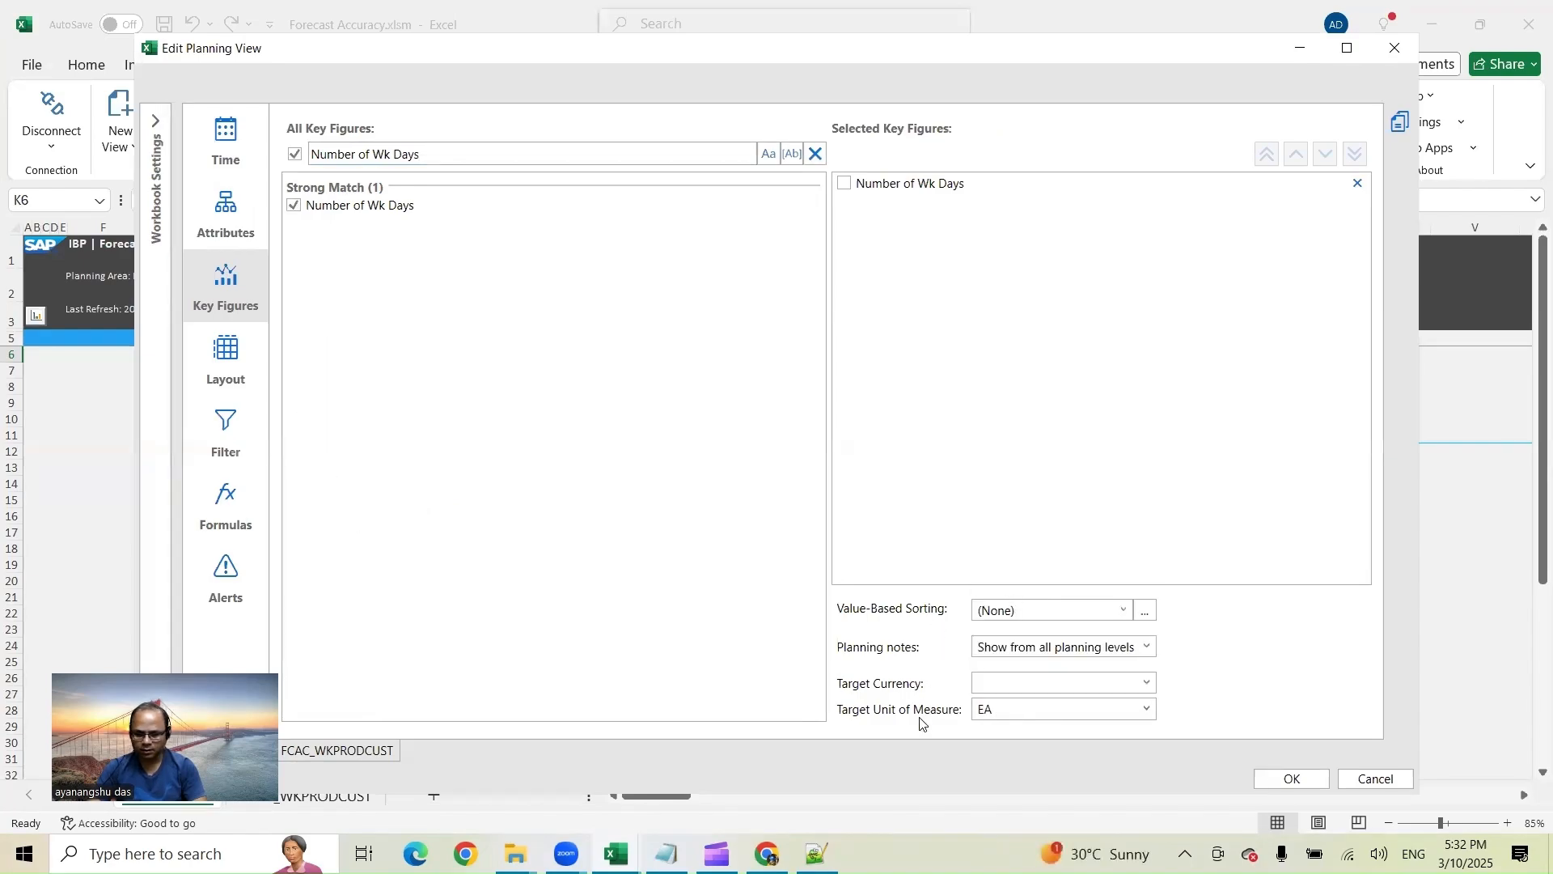
Step: Replace the Product Group filter with a Product ID filter for IBP-100 and FG126, then apply the view
click(226, 433)
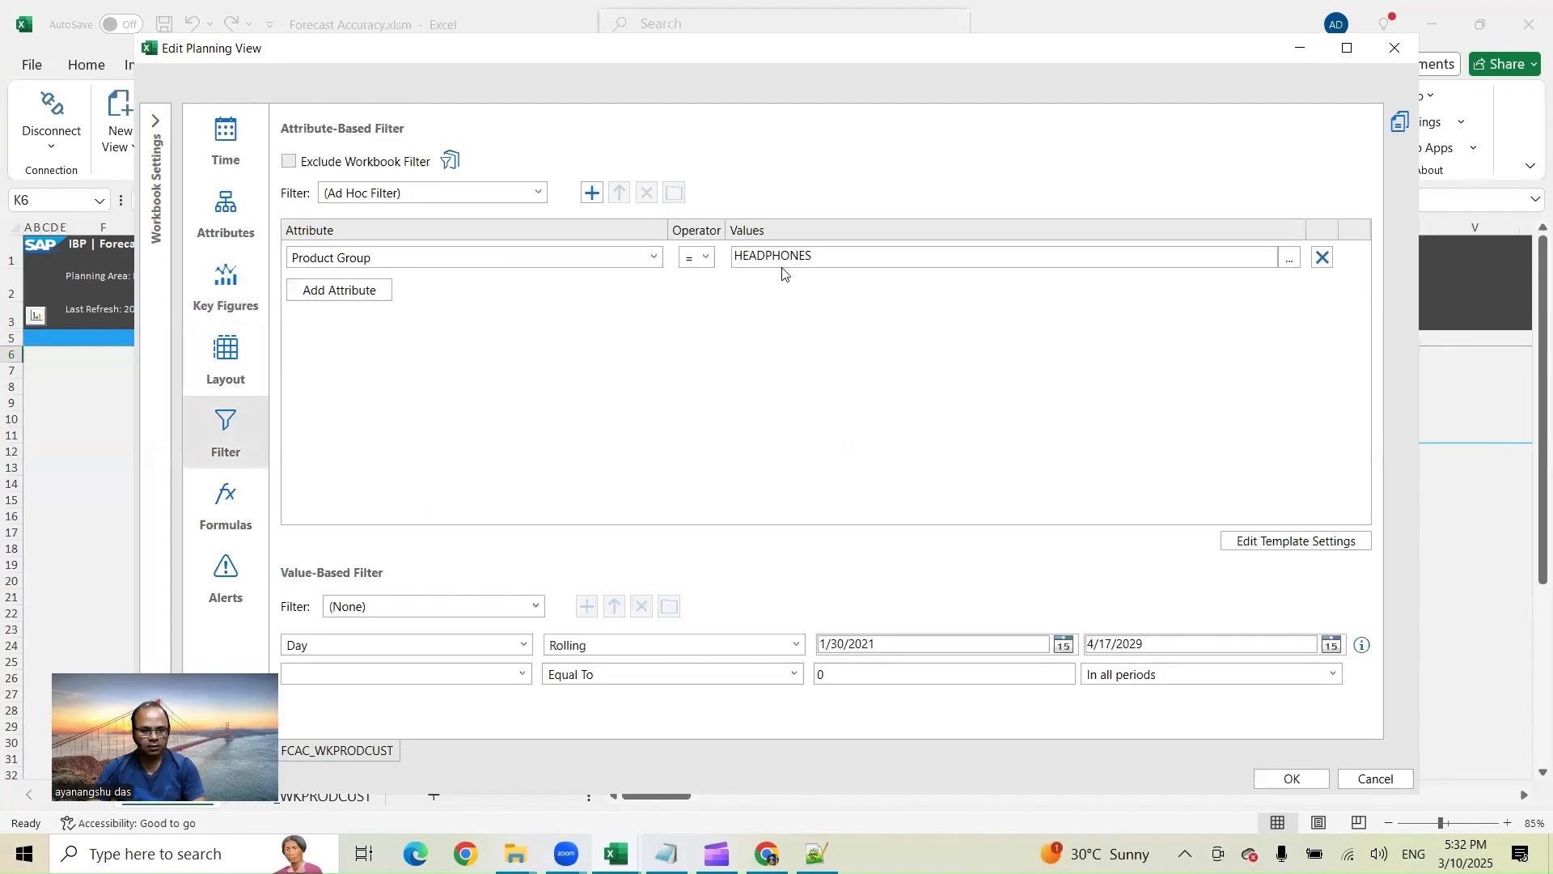
click(1319, 259)
click(330, 264)
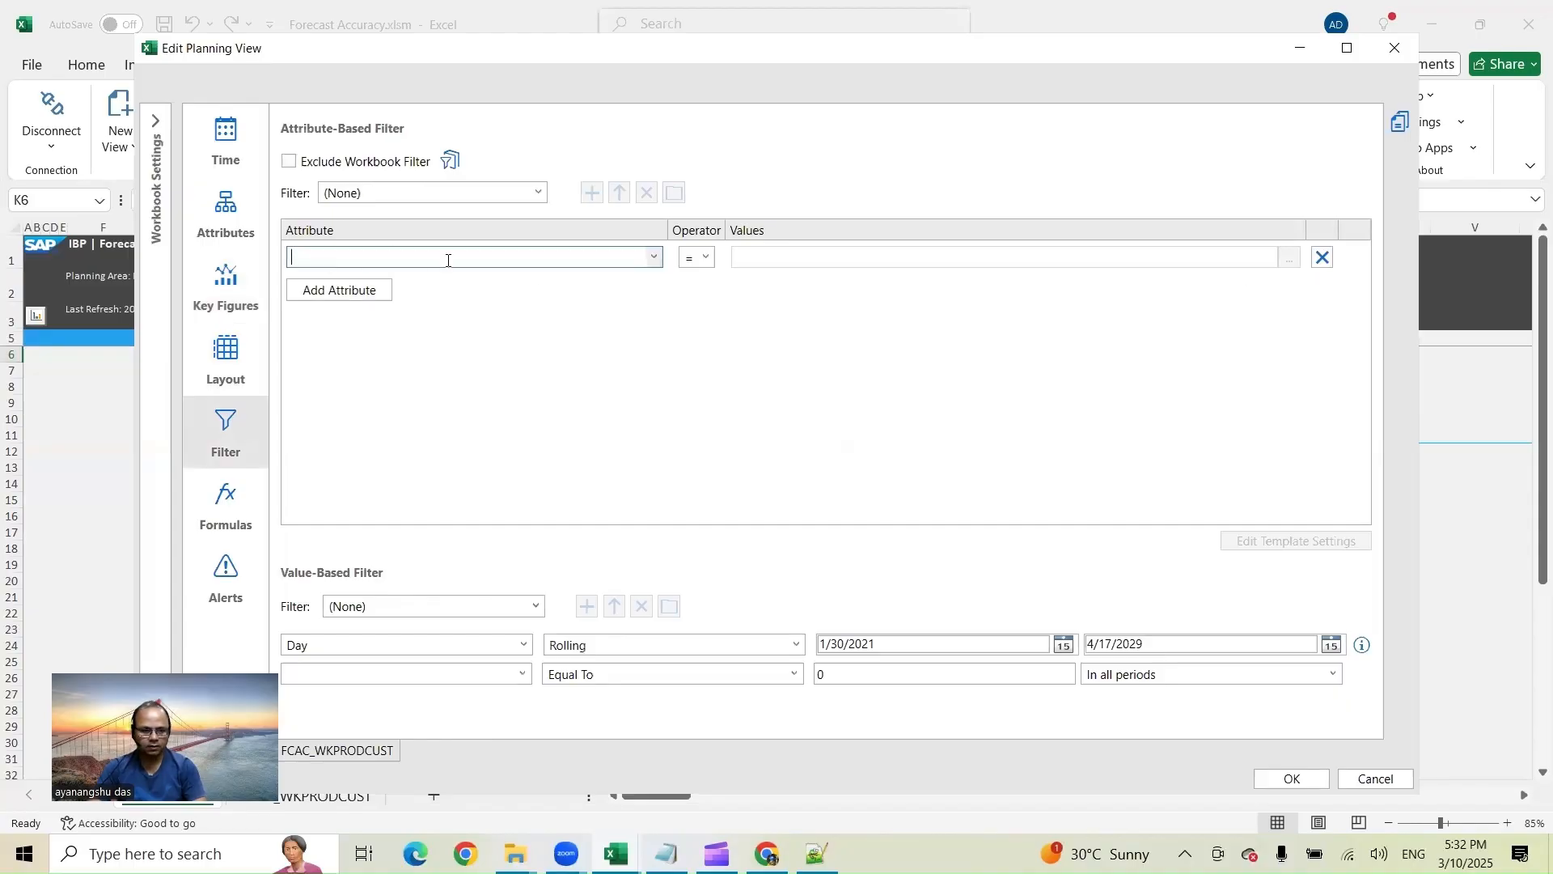
text(Product ID)
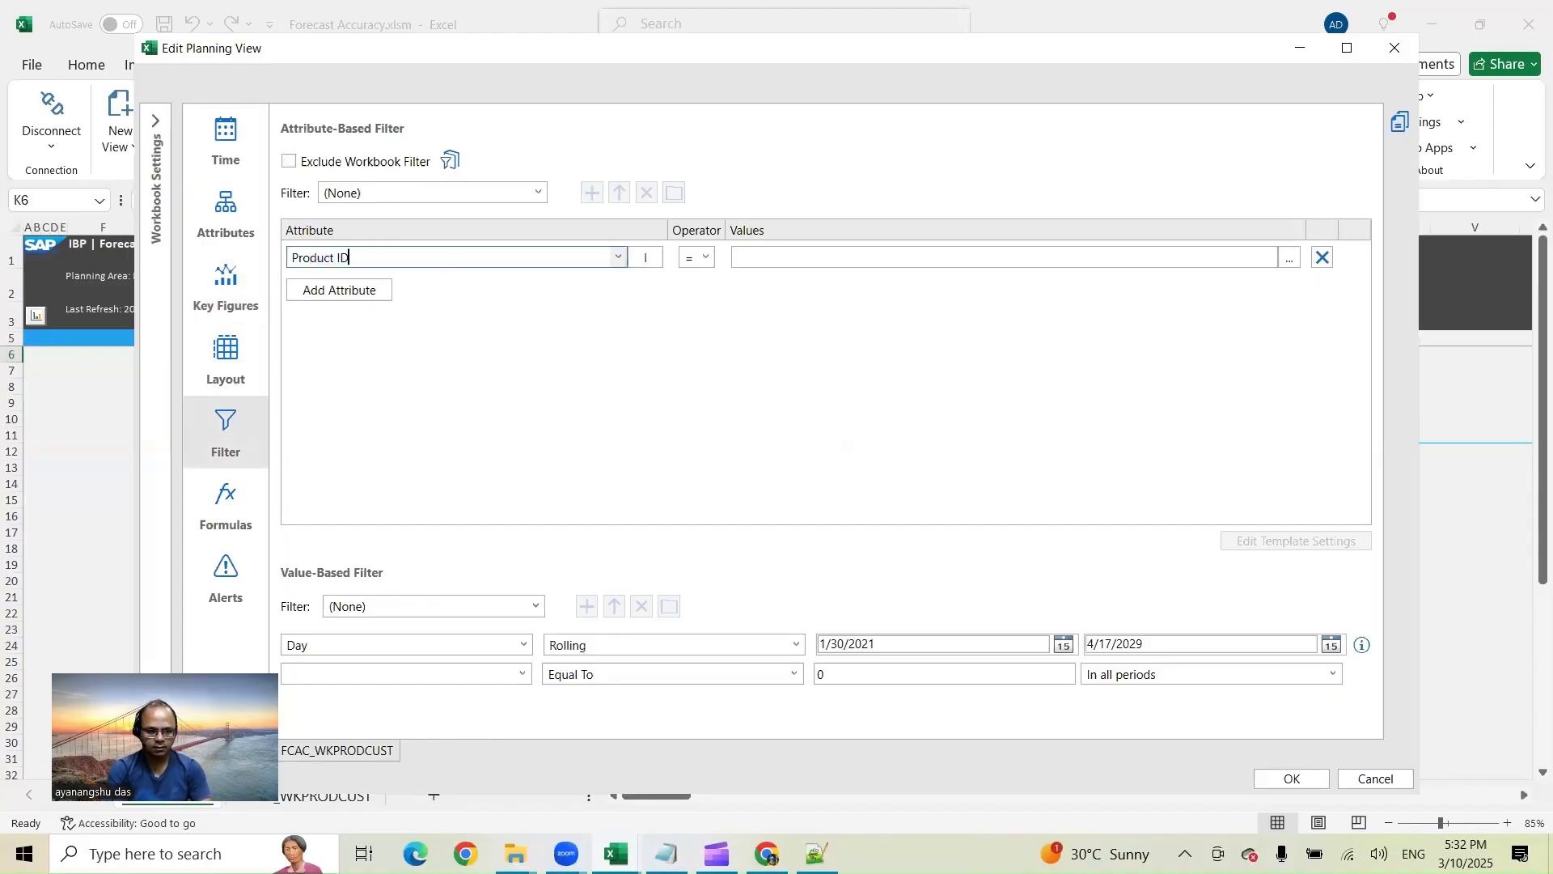
key(Tab)
key(Tab)
key(Tab)
text(I)
key(Return)
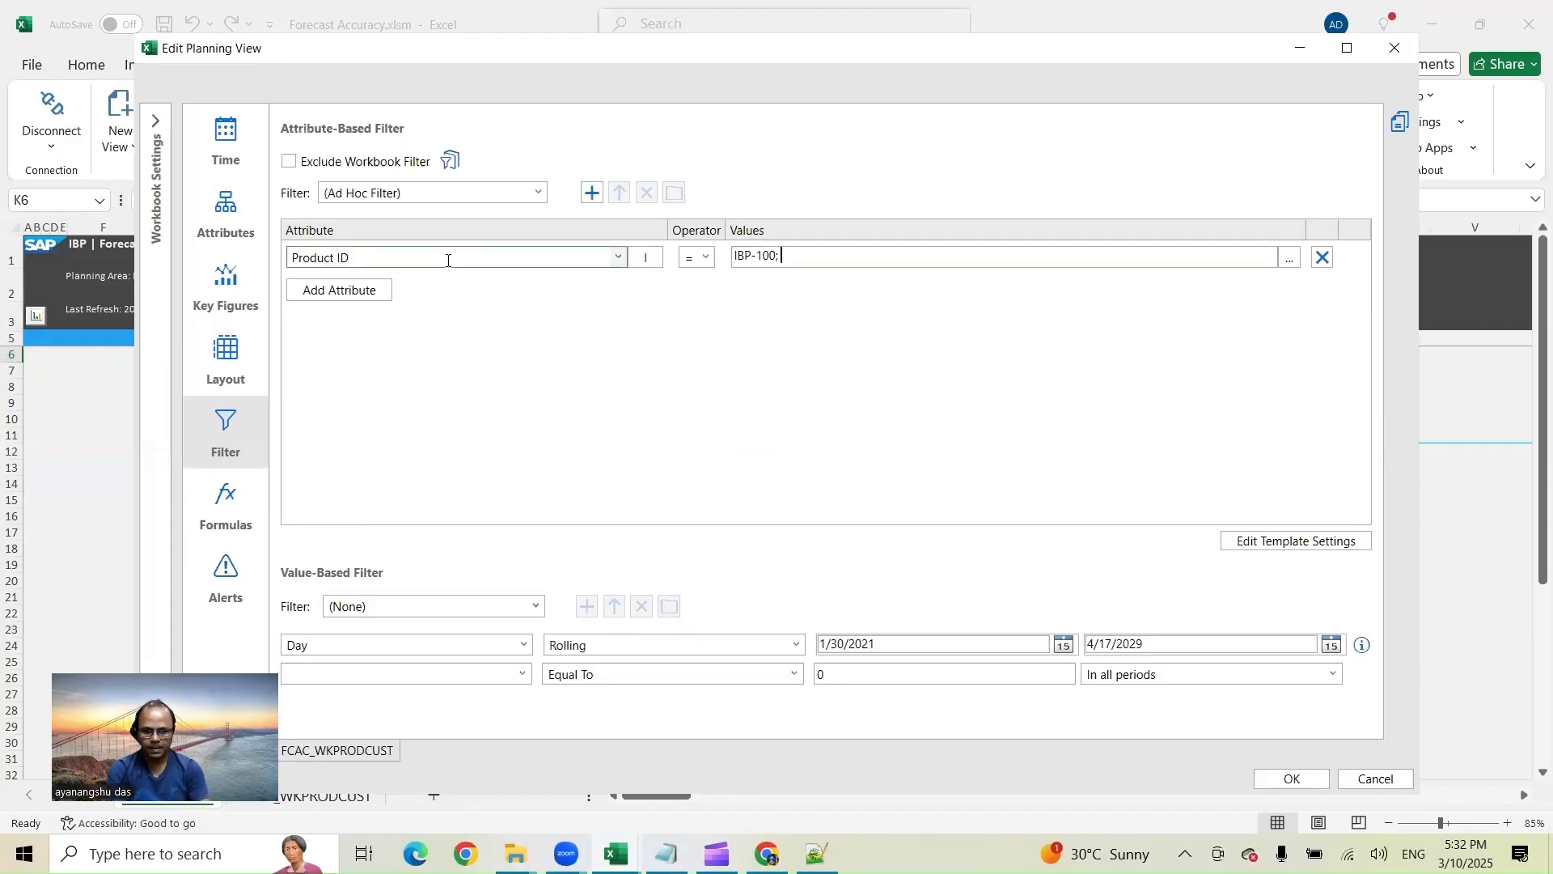
text(FG)
key(Return)
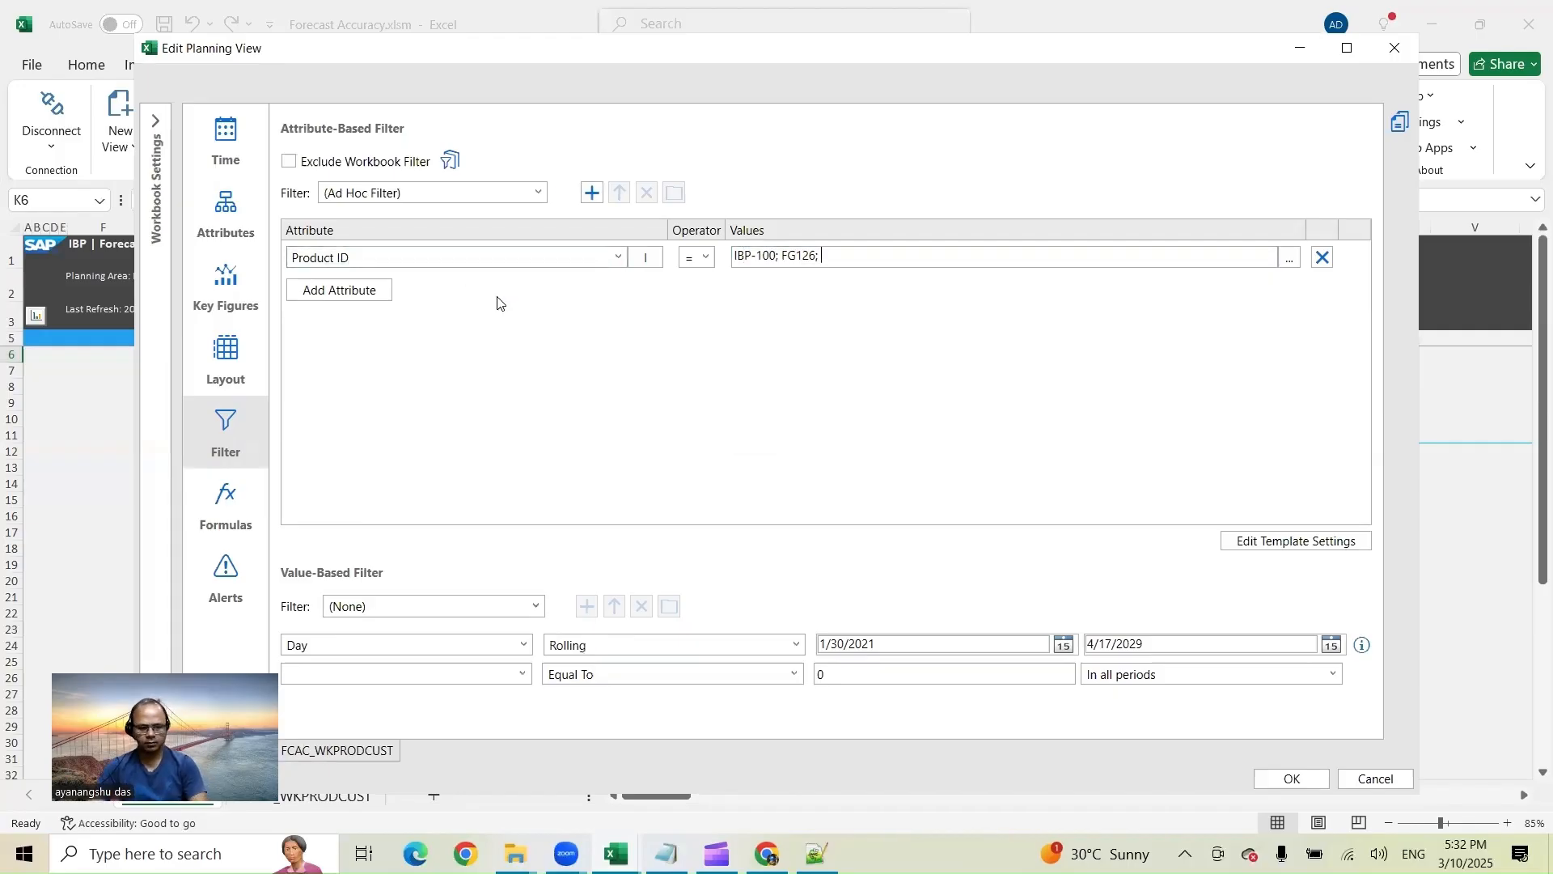
click(1292, 779)
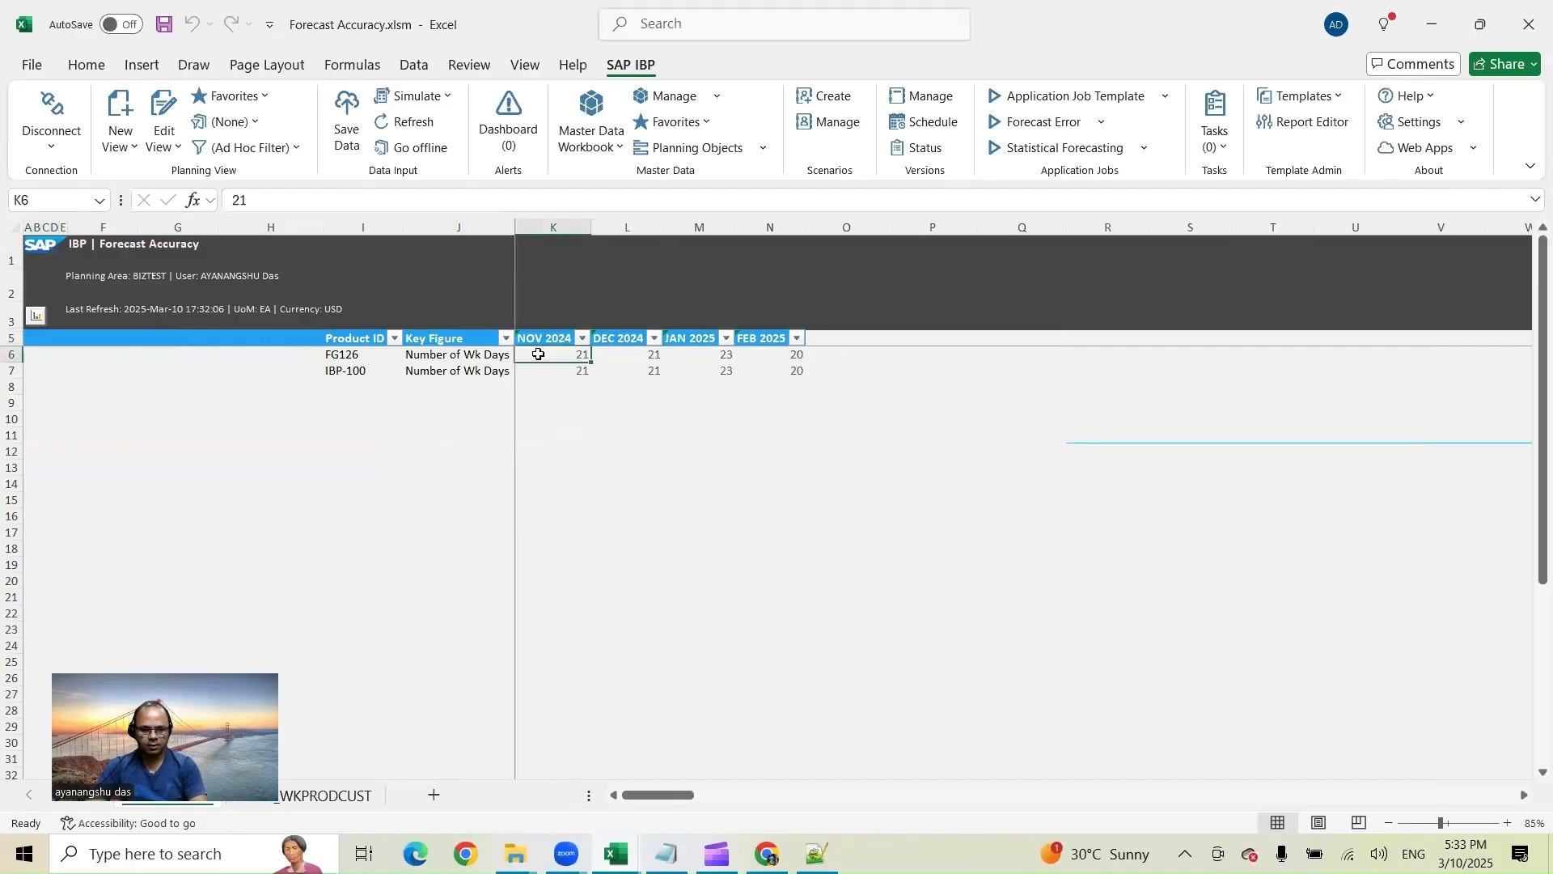
click(698, 354)
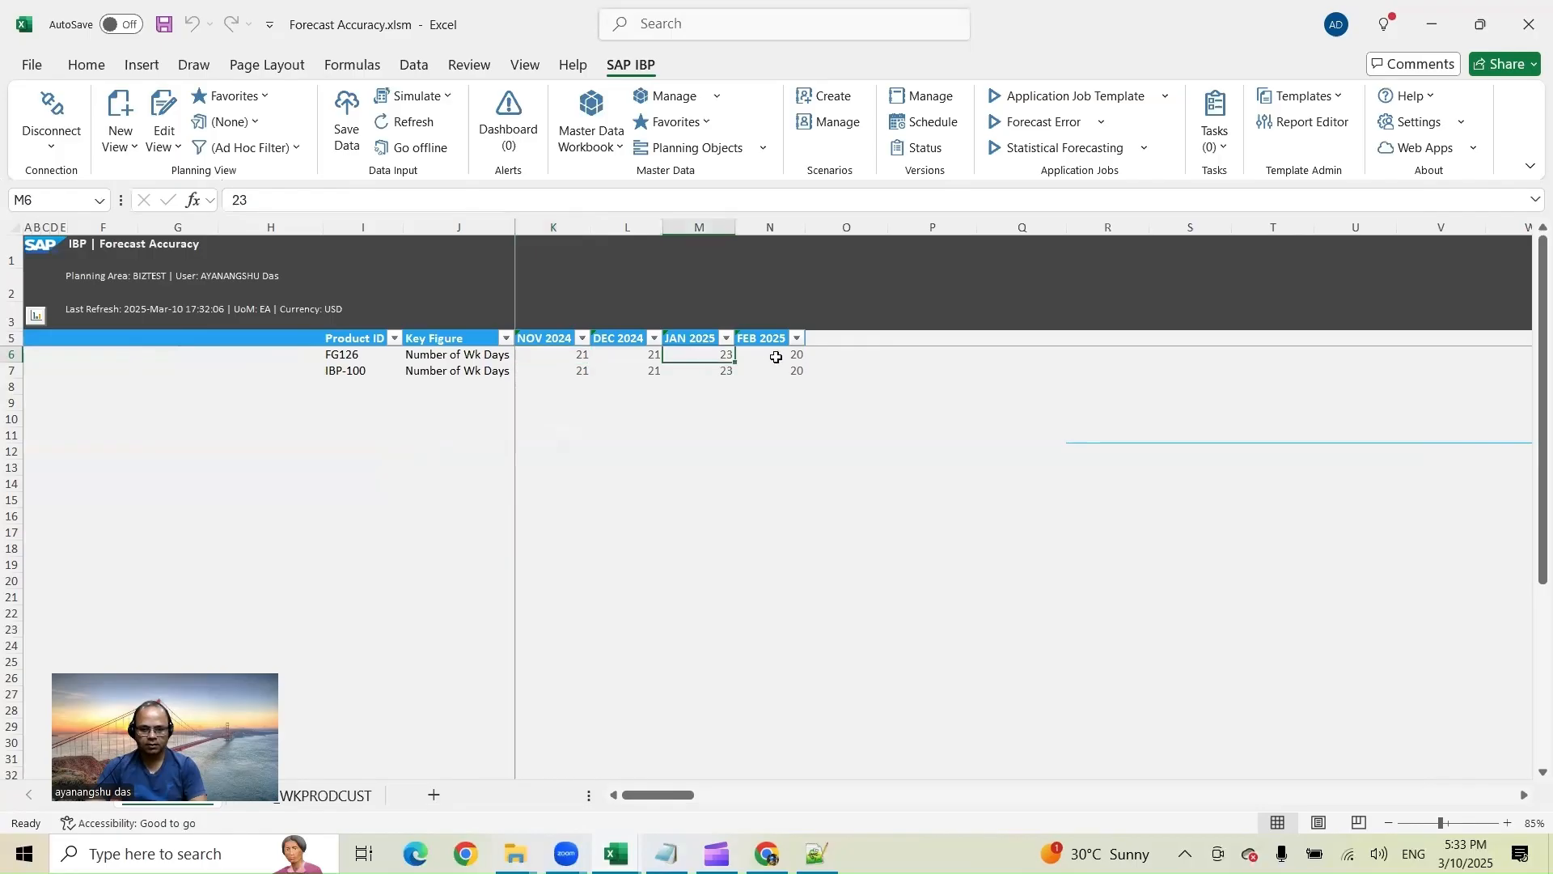
click(772, 355)
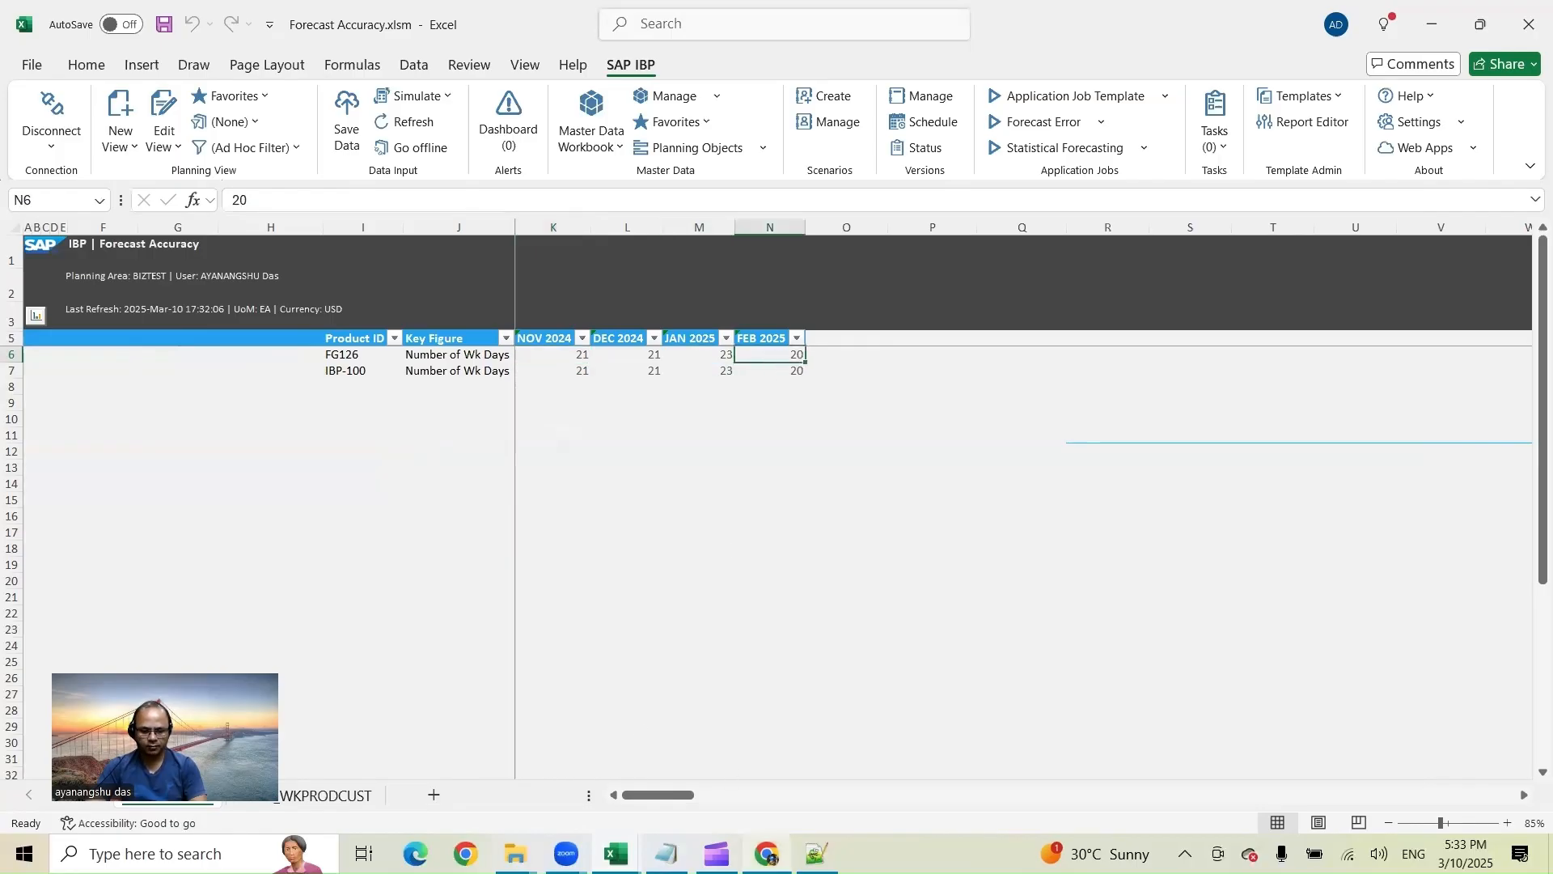
Step: Search for the Planning Calendars app from the SAP home page and open it
mouse_move(766, 854)
click(728, 697)
click(404, 23)
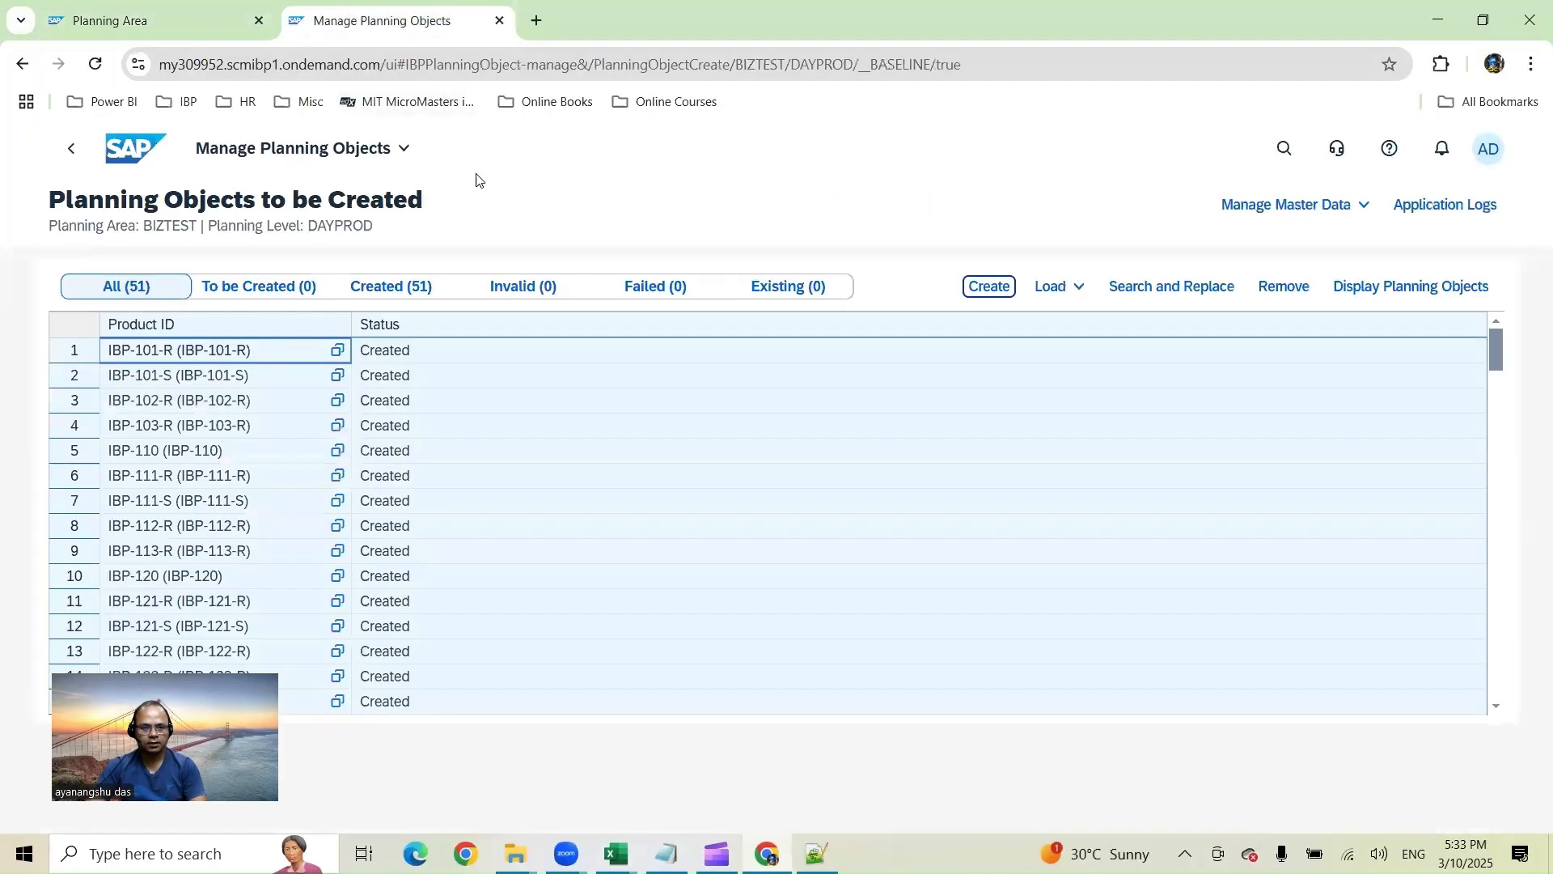
click(118, 149)
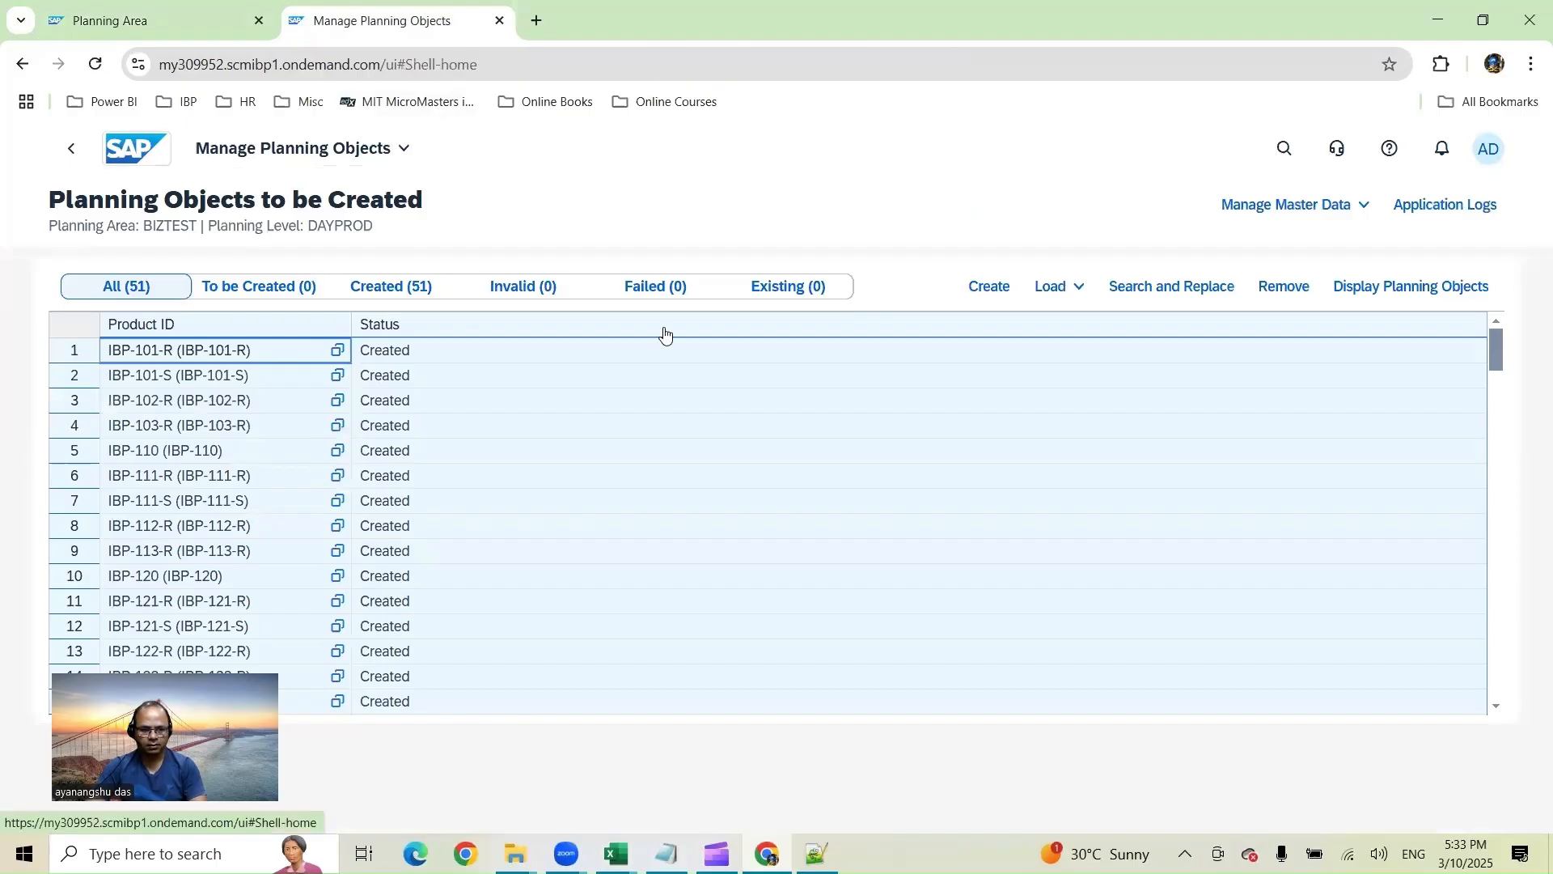
click(1285, 148)
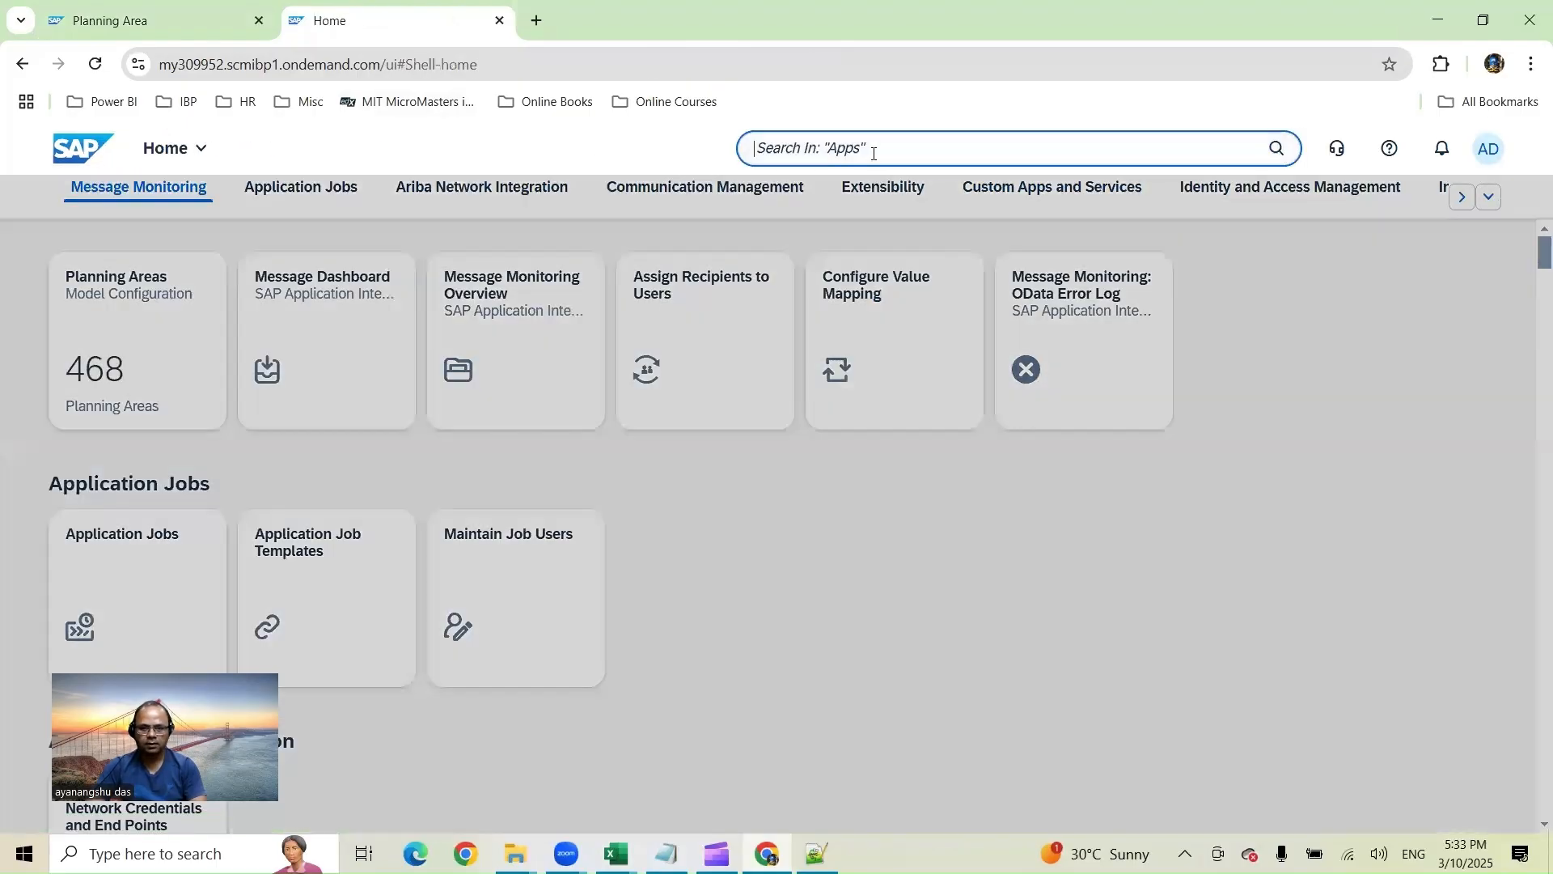
text(plannin)
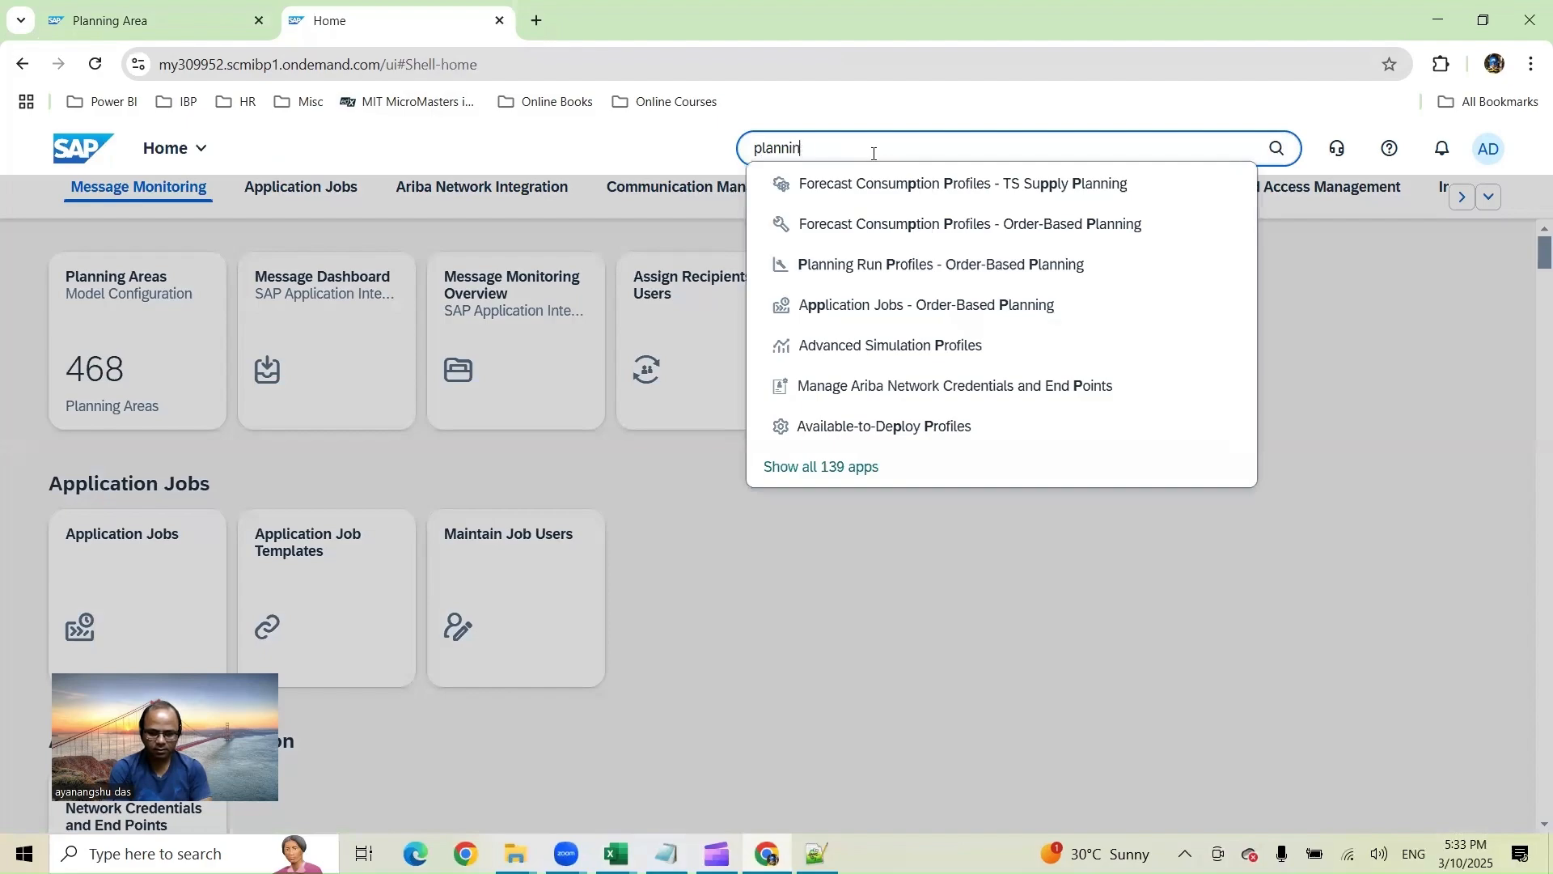
text(g calendar)
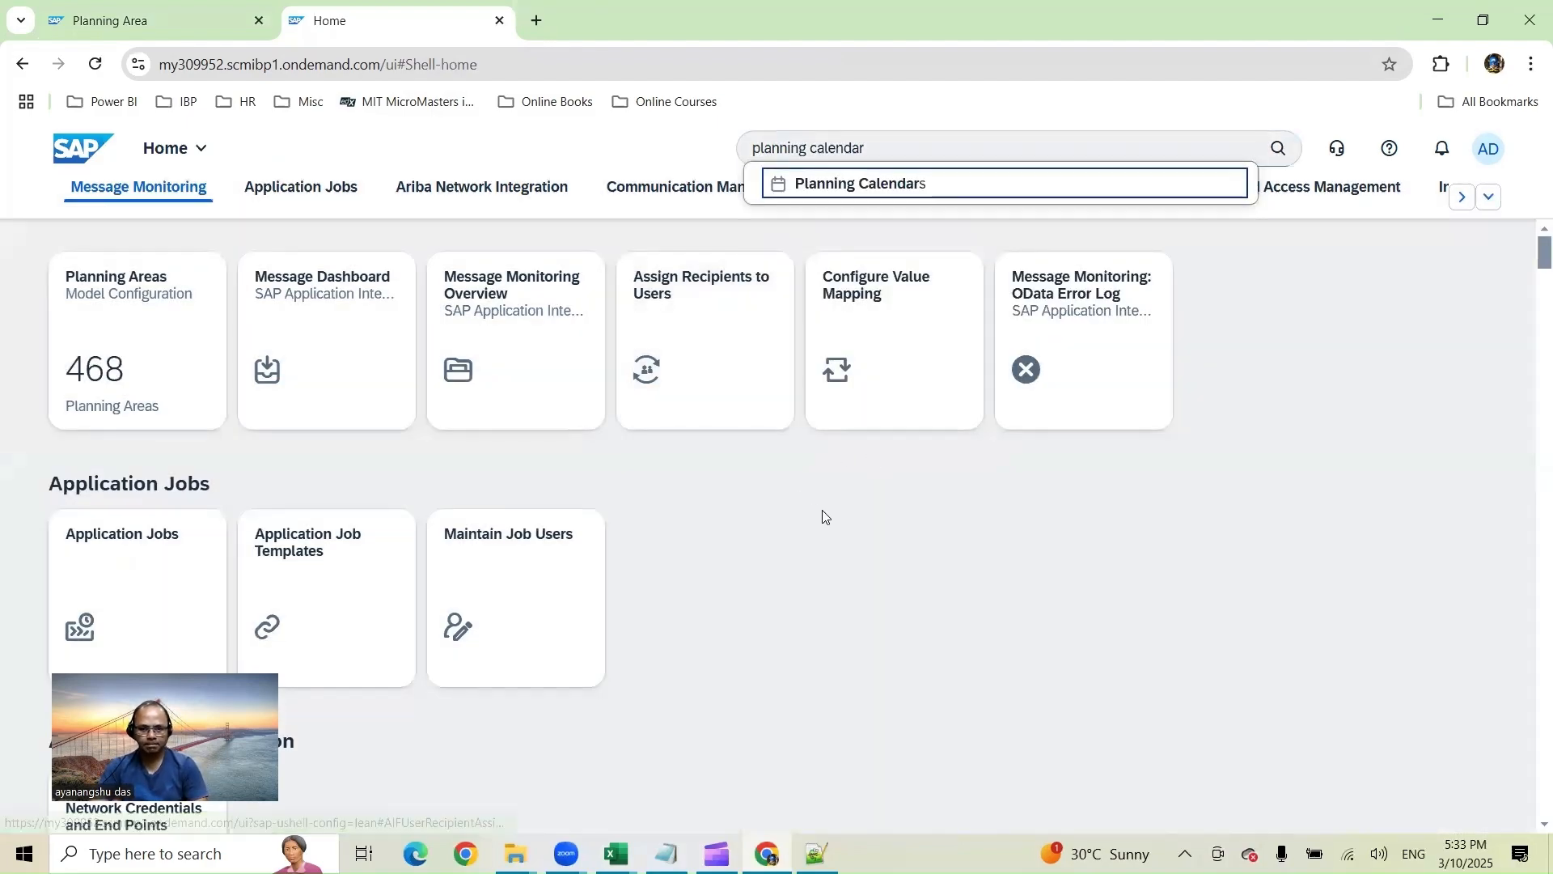
click(926, 185)
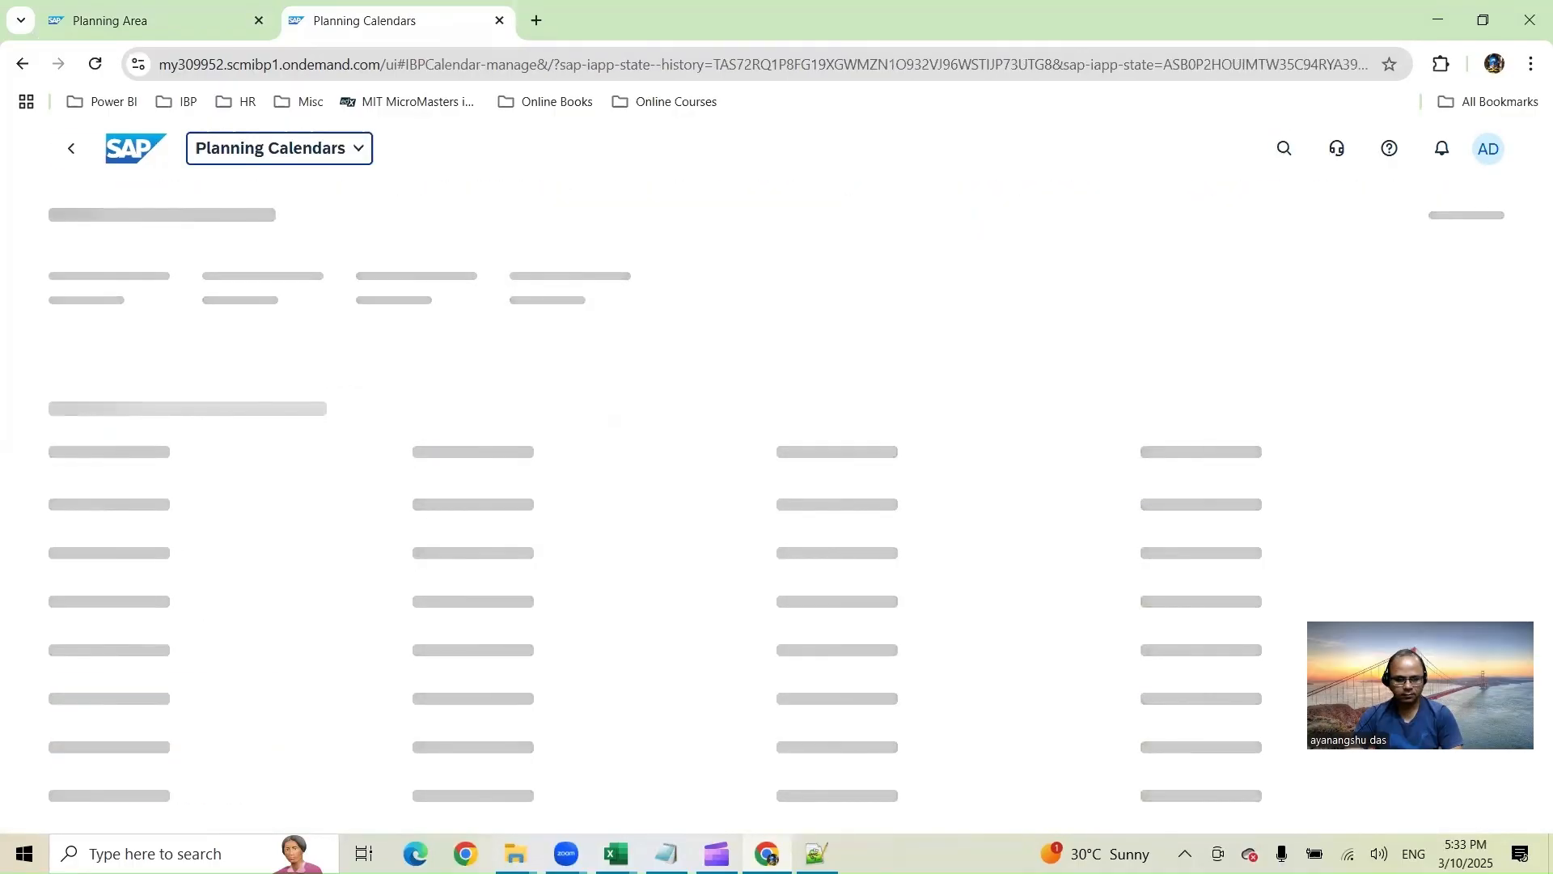
Step: Open the IN planning calendar to view its public holidays
scroll(198, 647, down, 10)
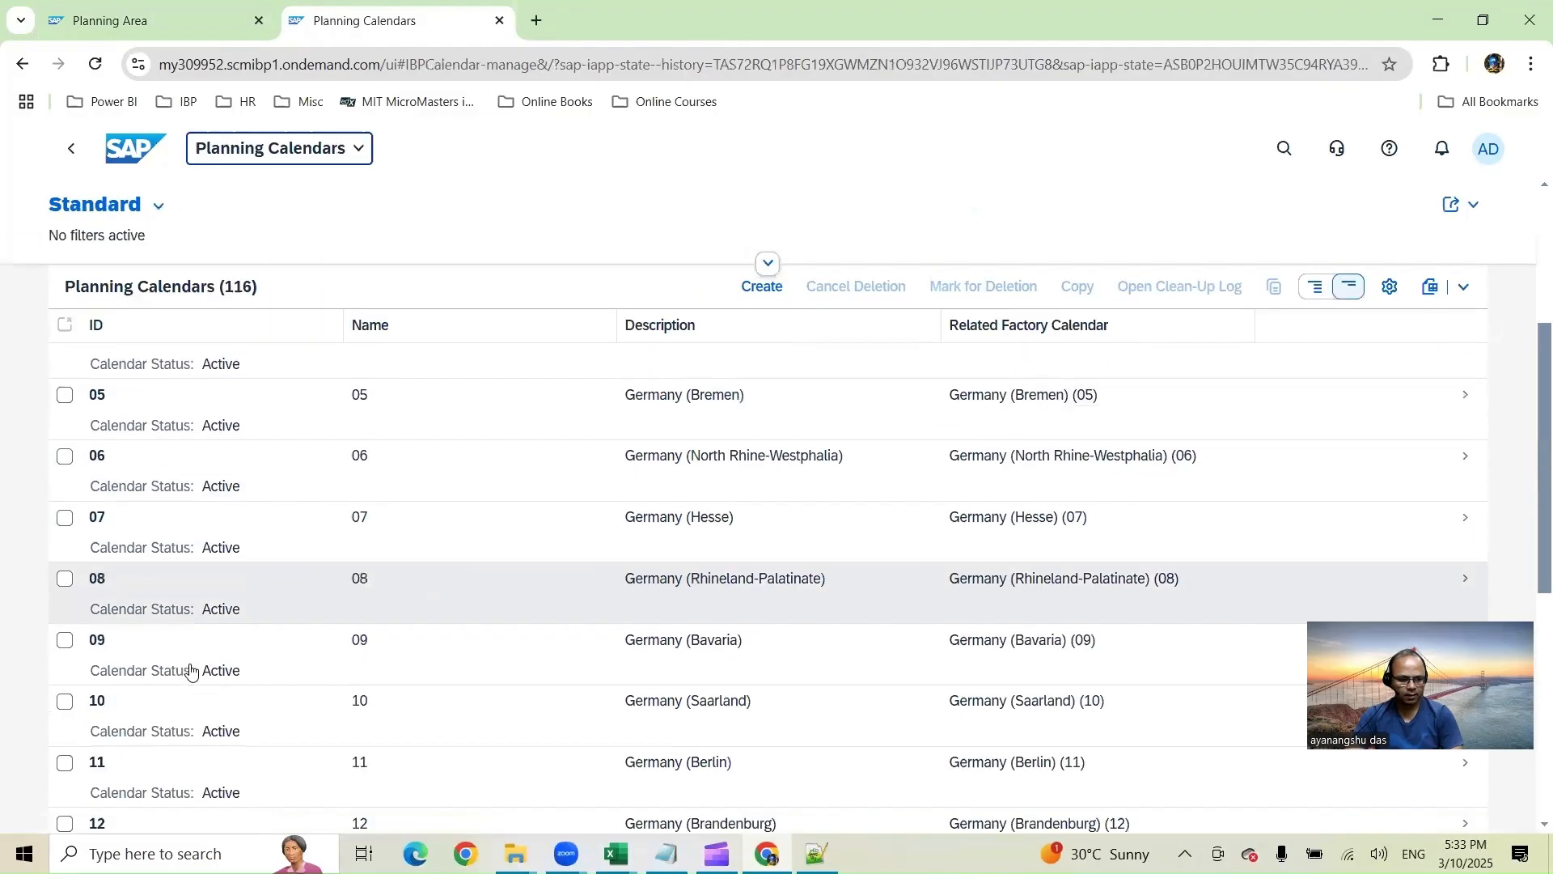
scroll(190, 670, down, 12)
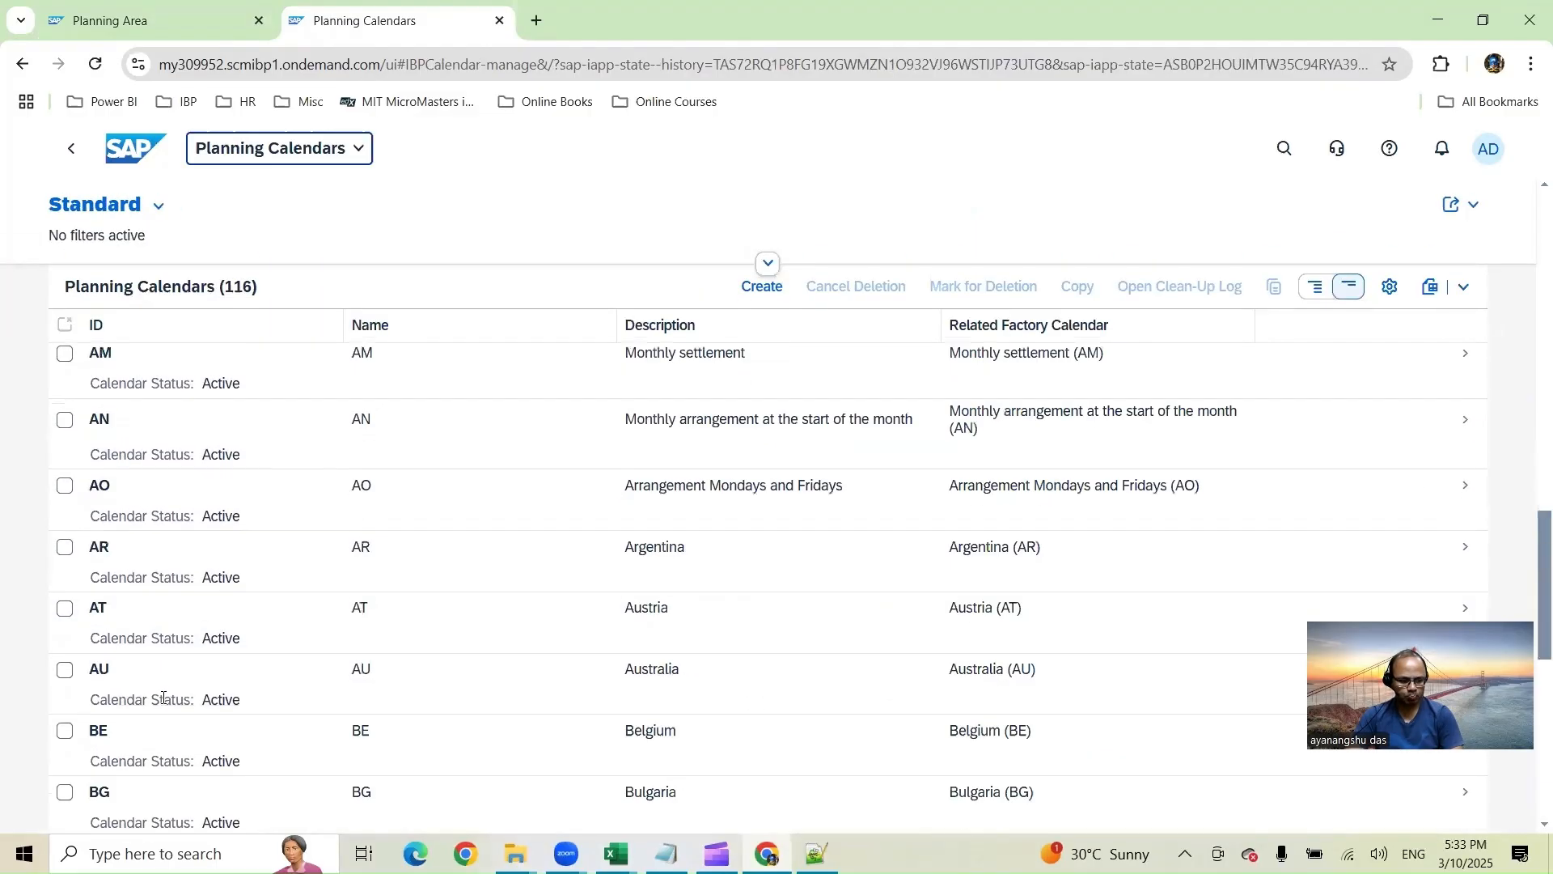
scroll(163, 700, down, 15)
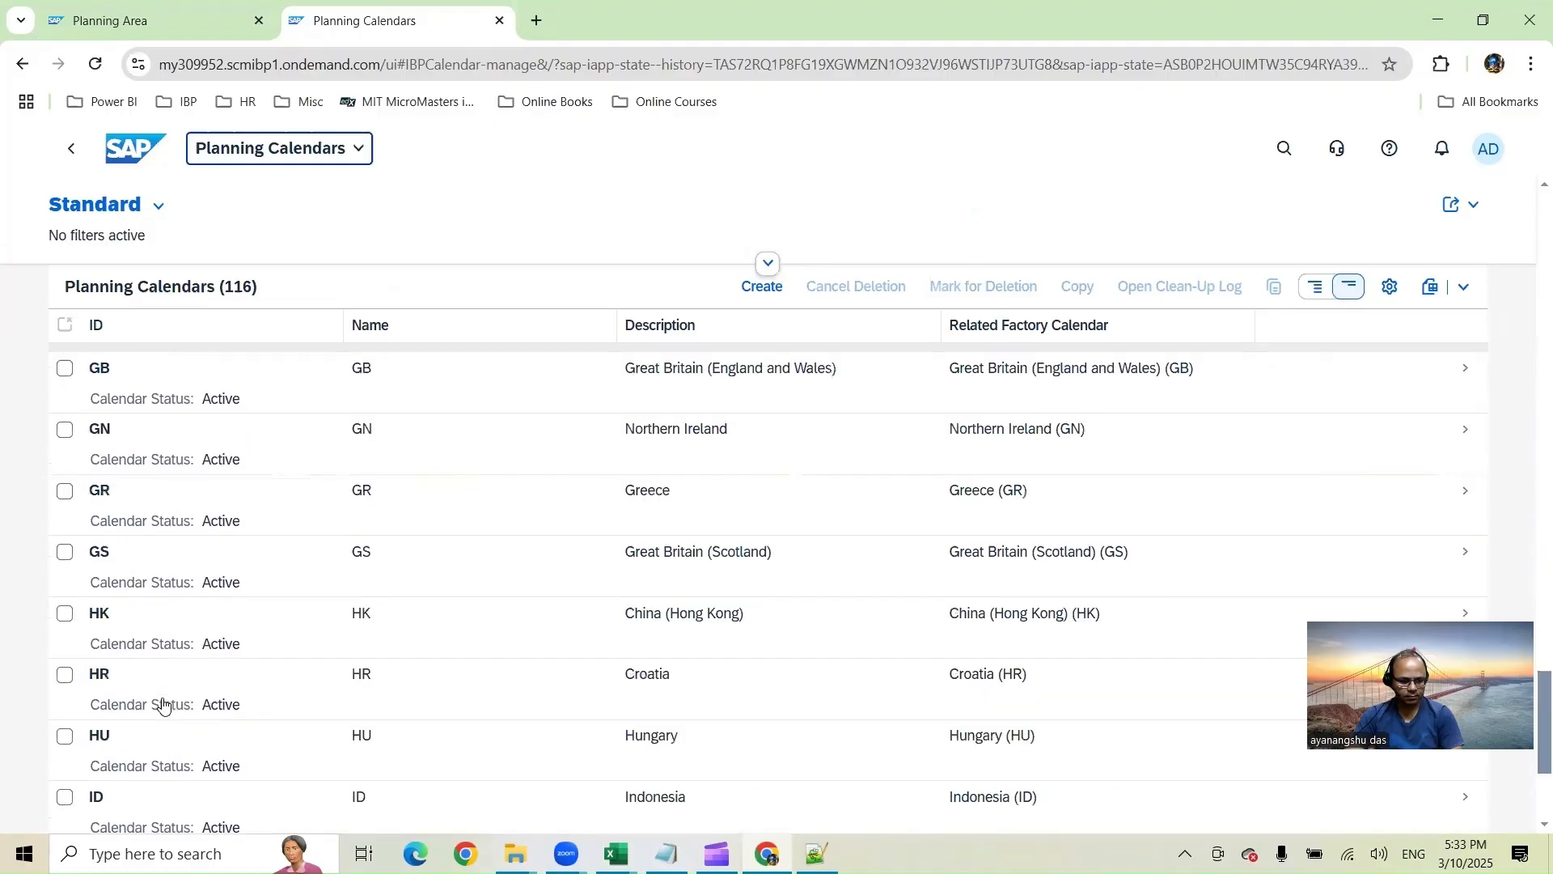
click(129, 677)
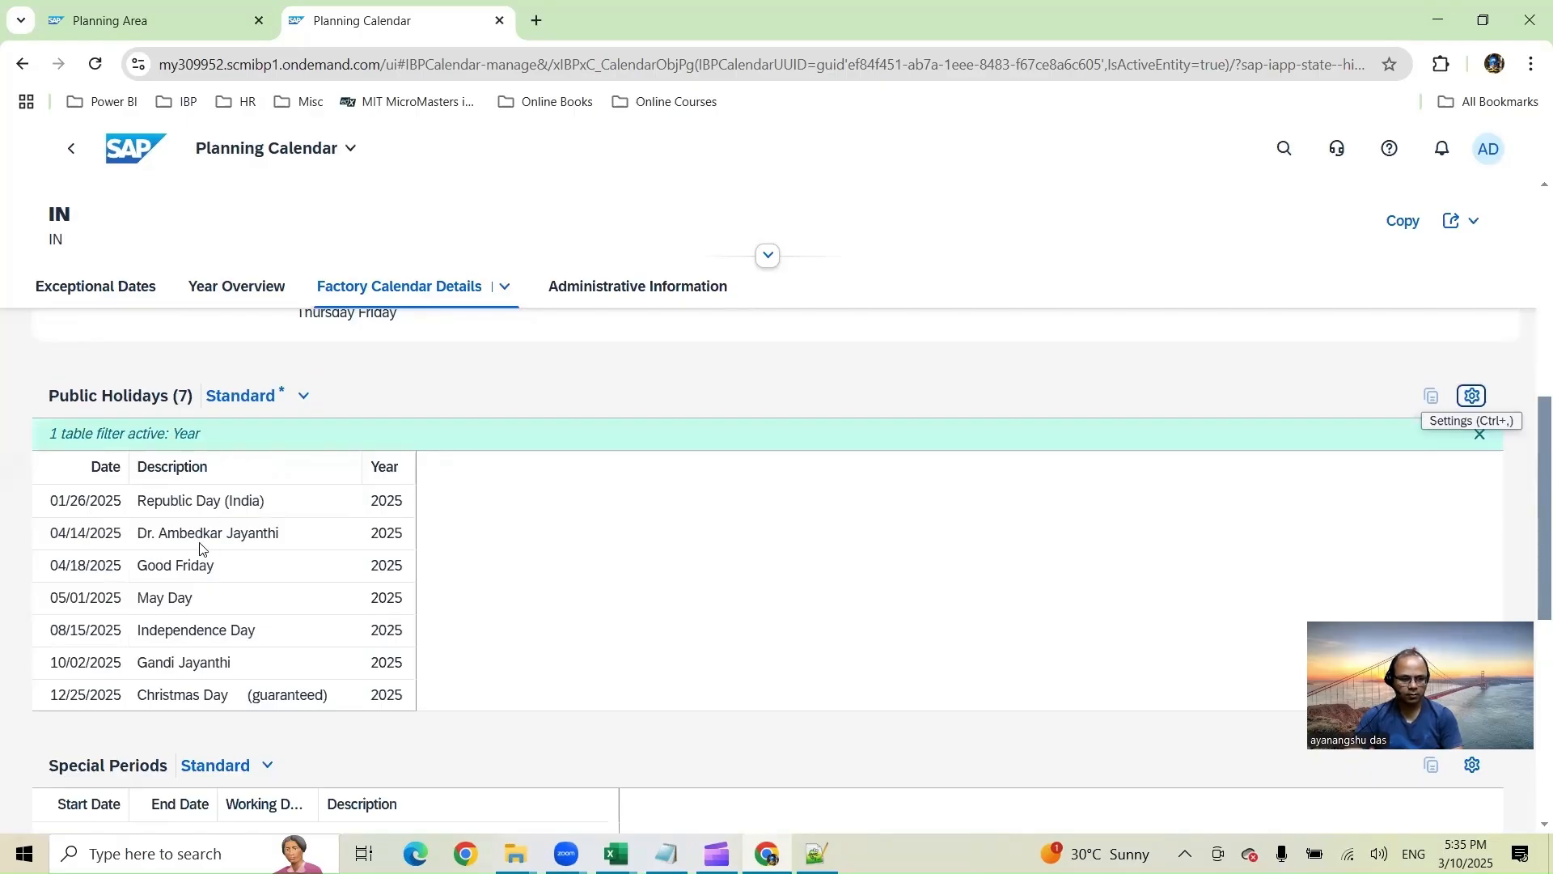
Step: Compare the calendar's 2025 public holidays with the workbook's monthly working-day values
key(alt+Tab)
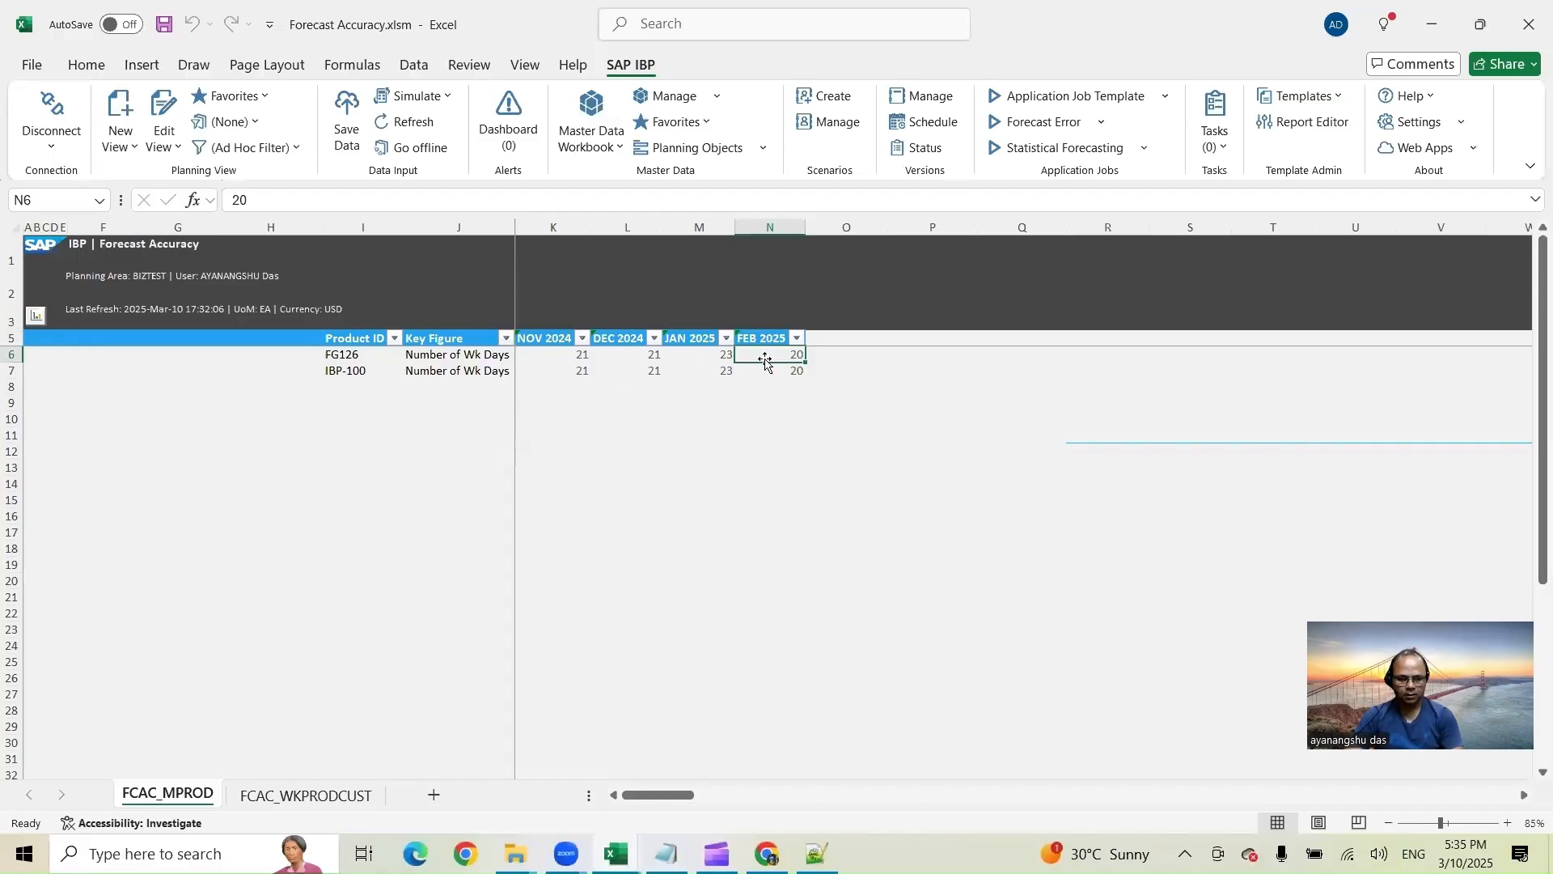
key(alt+Tab)
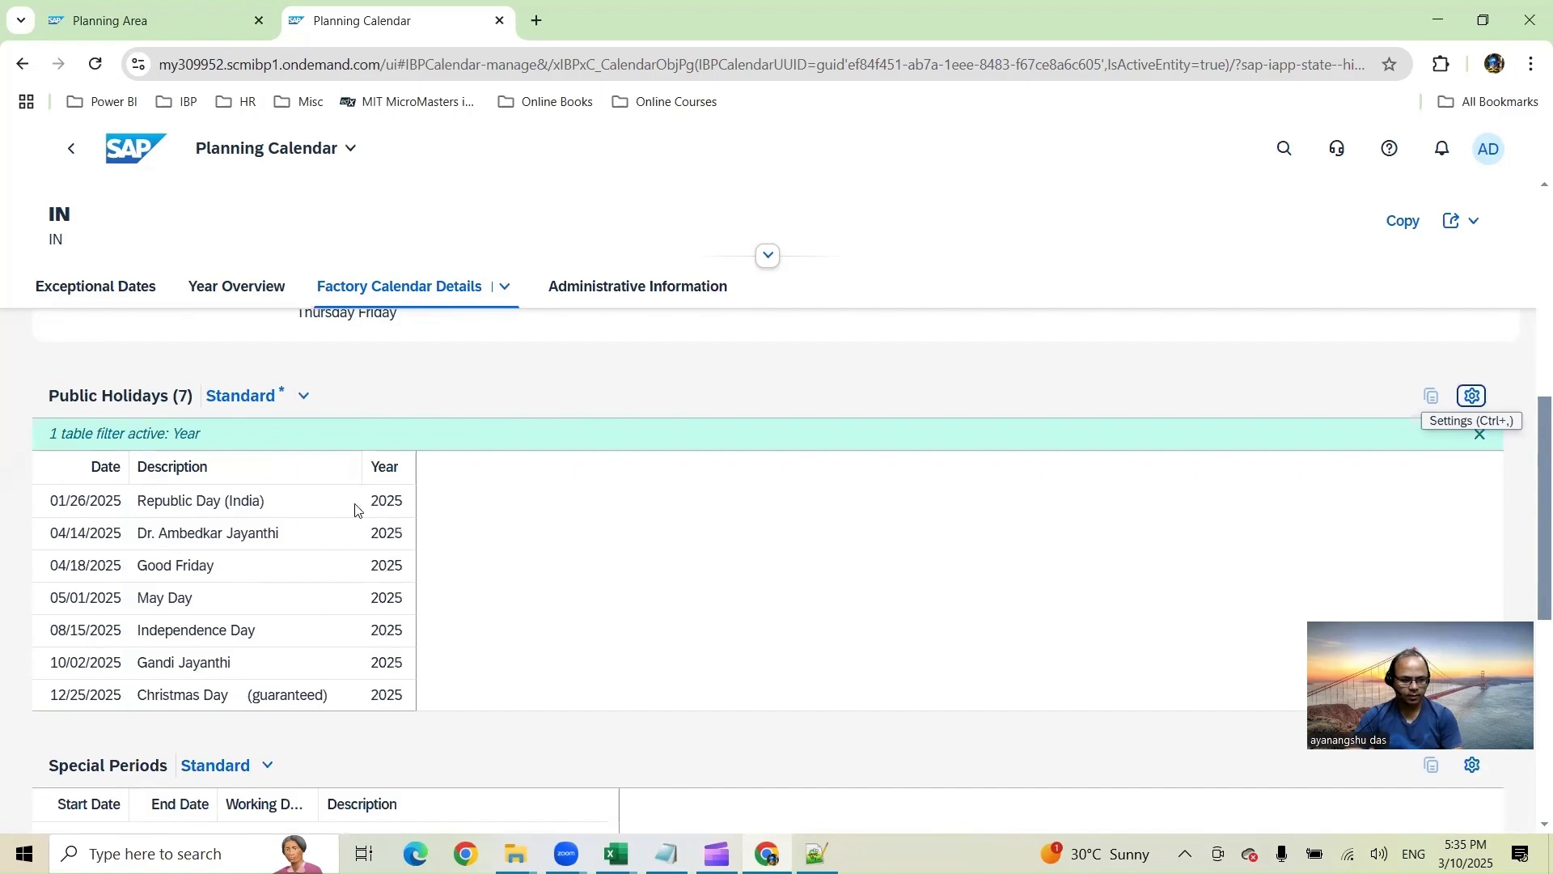
key(alt+Tab)
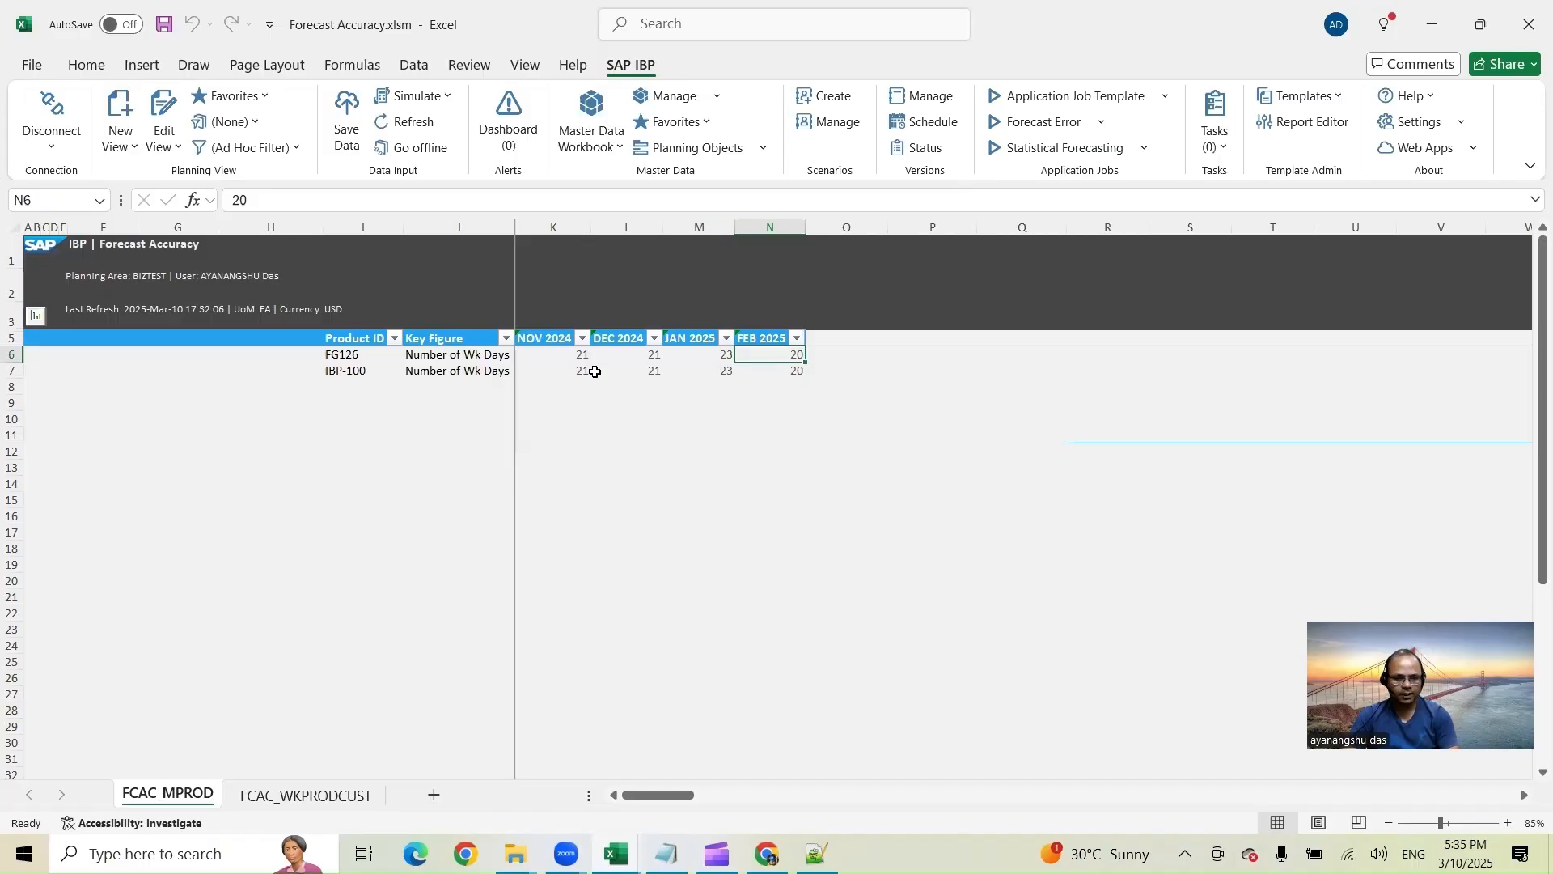
Step: Edit the planning view and change the time level to Day
drag(541, 356, 781, 355)
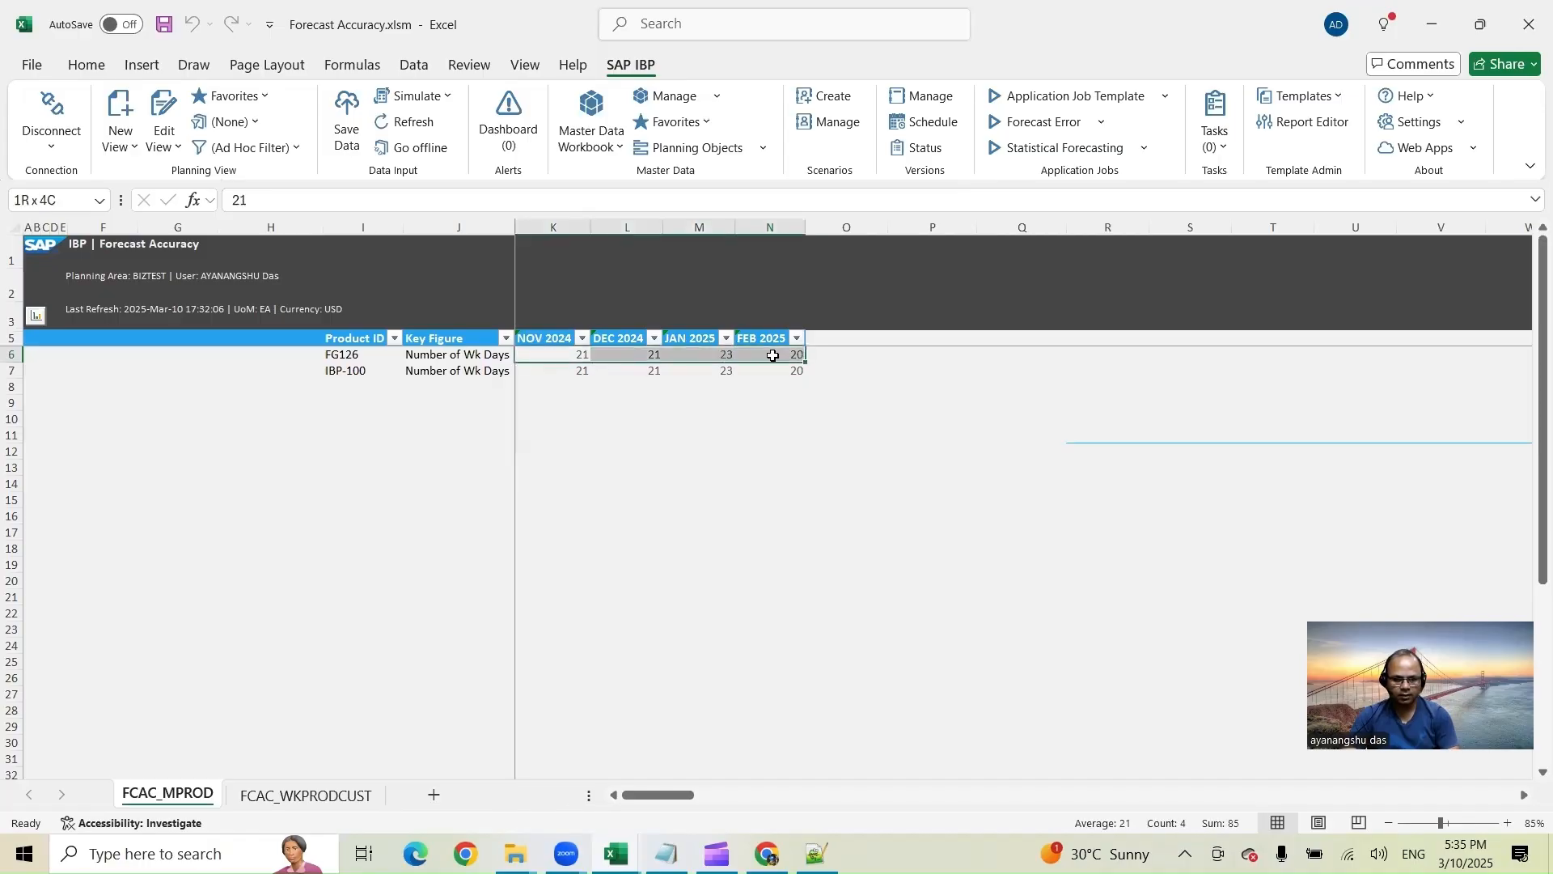
click(164, 109)
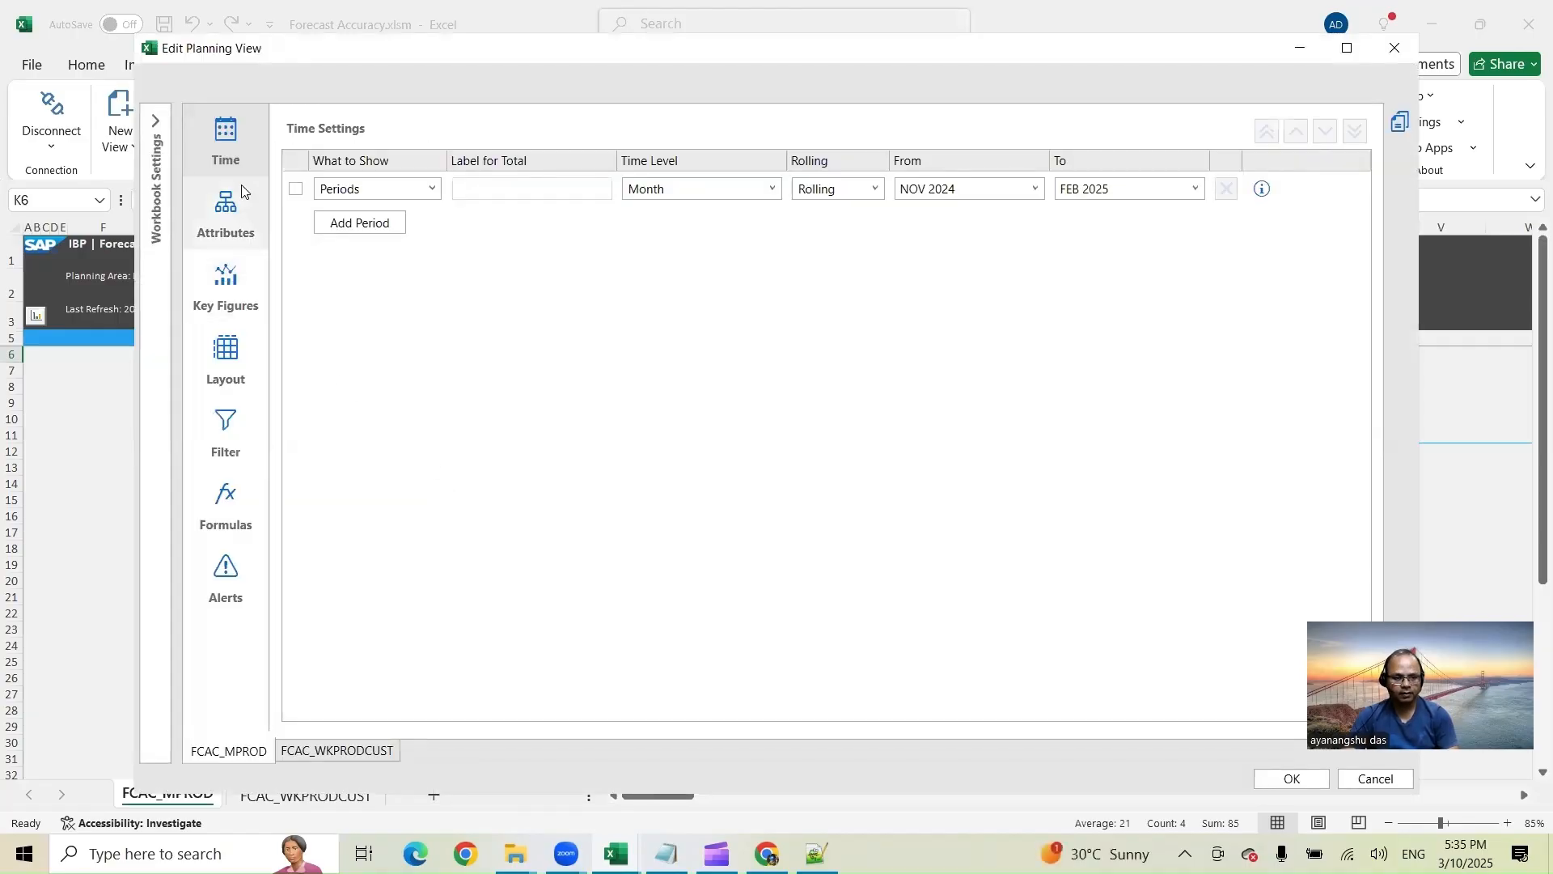
click(772, 191)
click(753, 209)
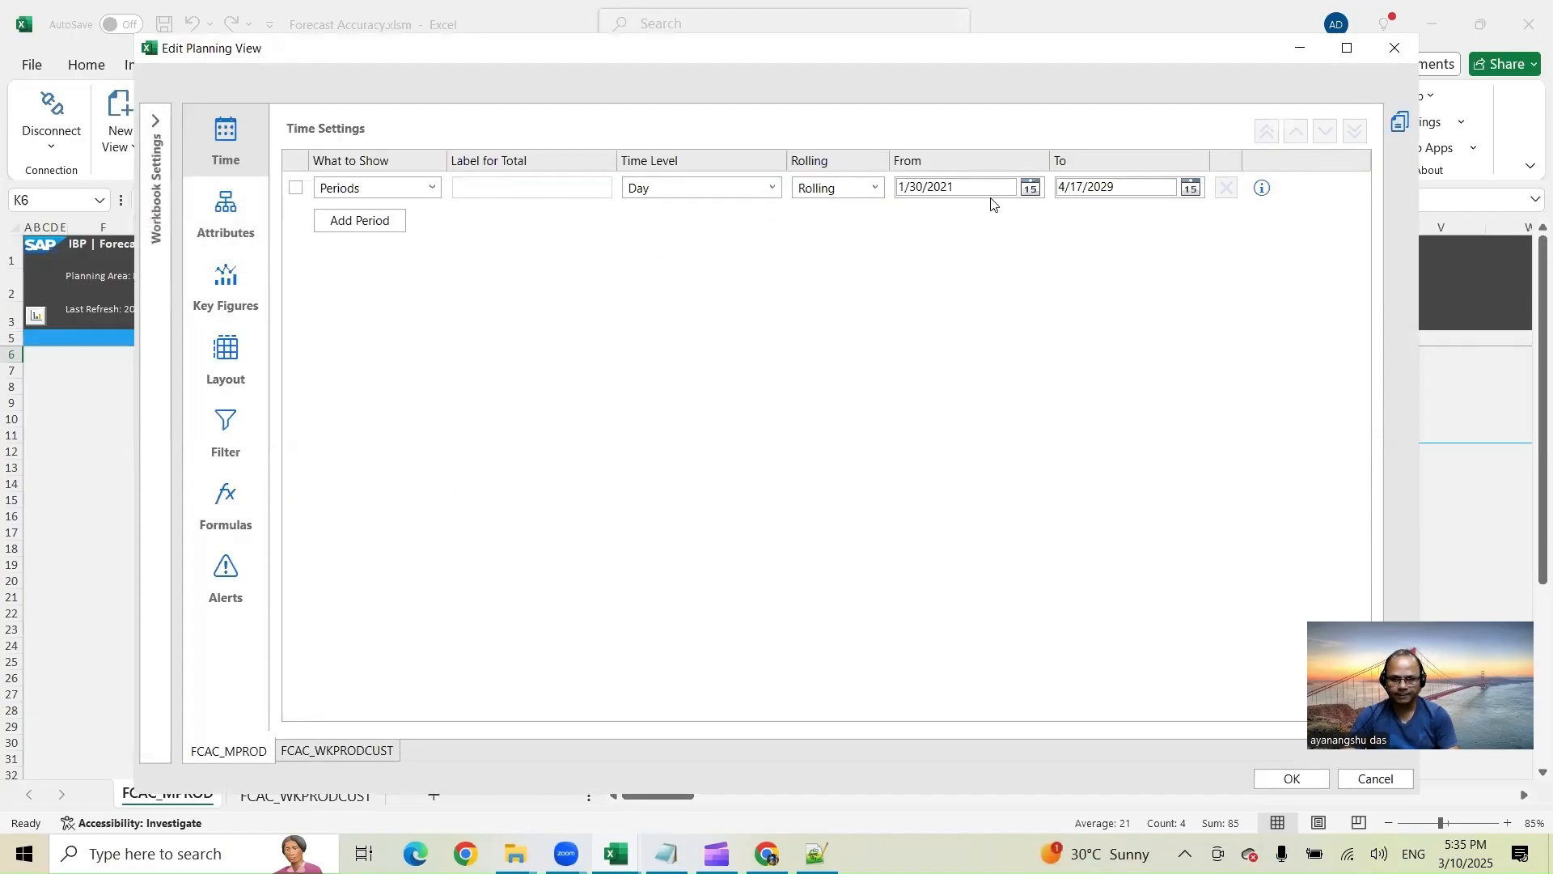
Step: Set the time range from 1/1/2025 to 2/28/2029 and apply the planning view
double_click(917, 187)
text(1)
click(949, 190)
key(BackSpace)
text(5)
click(1062, 187)
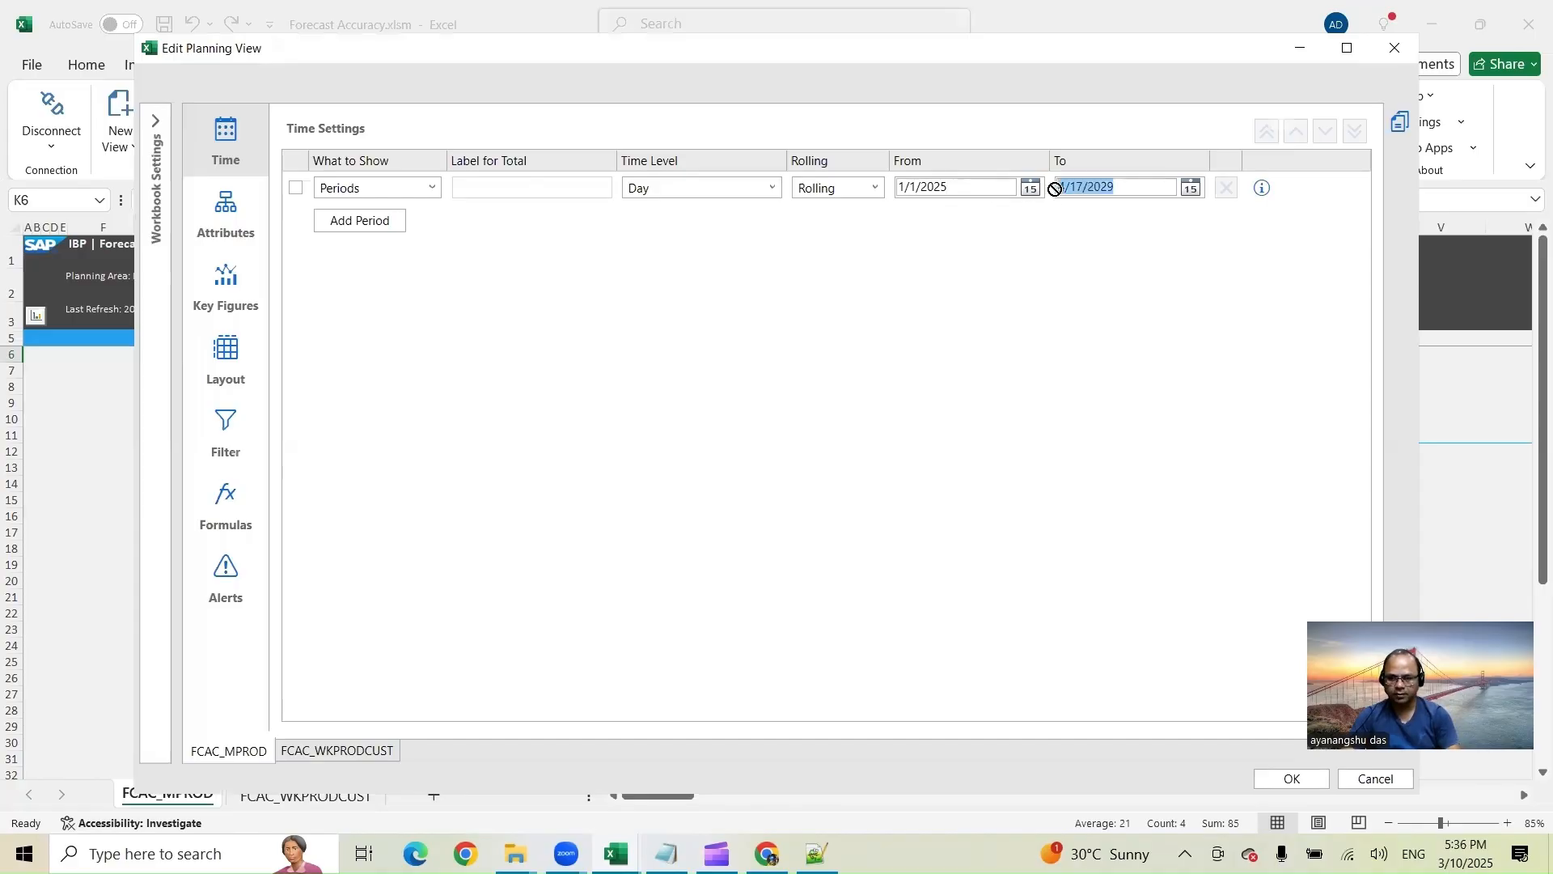
click(1063, 187)
double_click(1081, 187)
text(2)
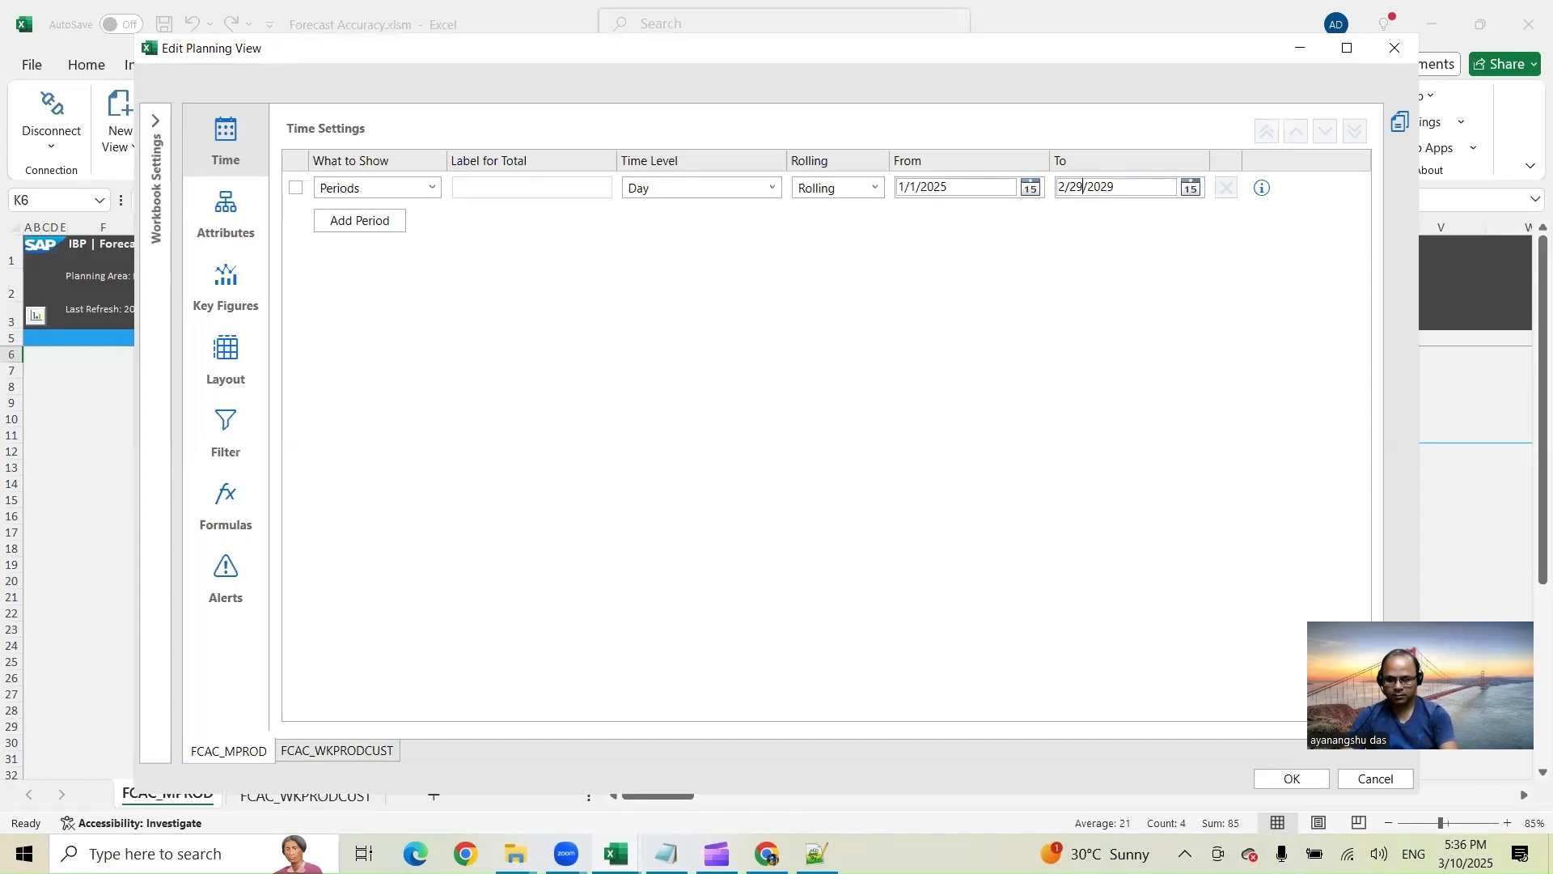
text(8)
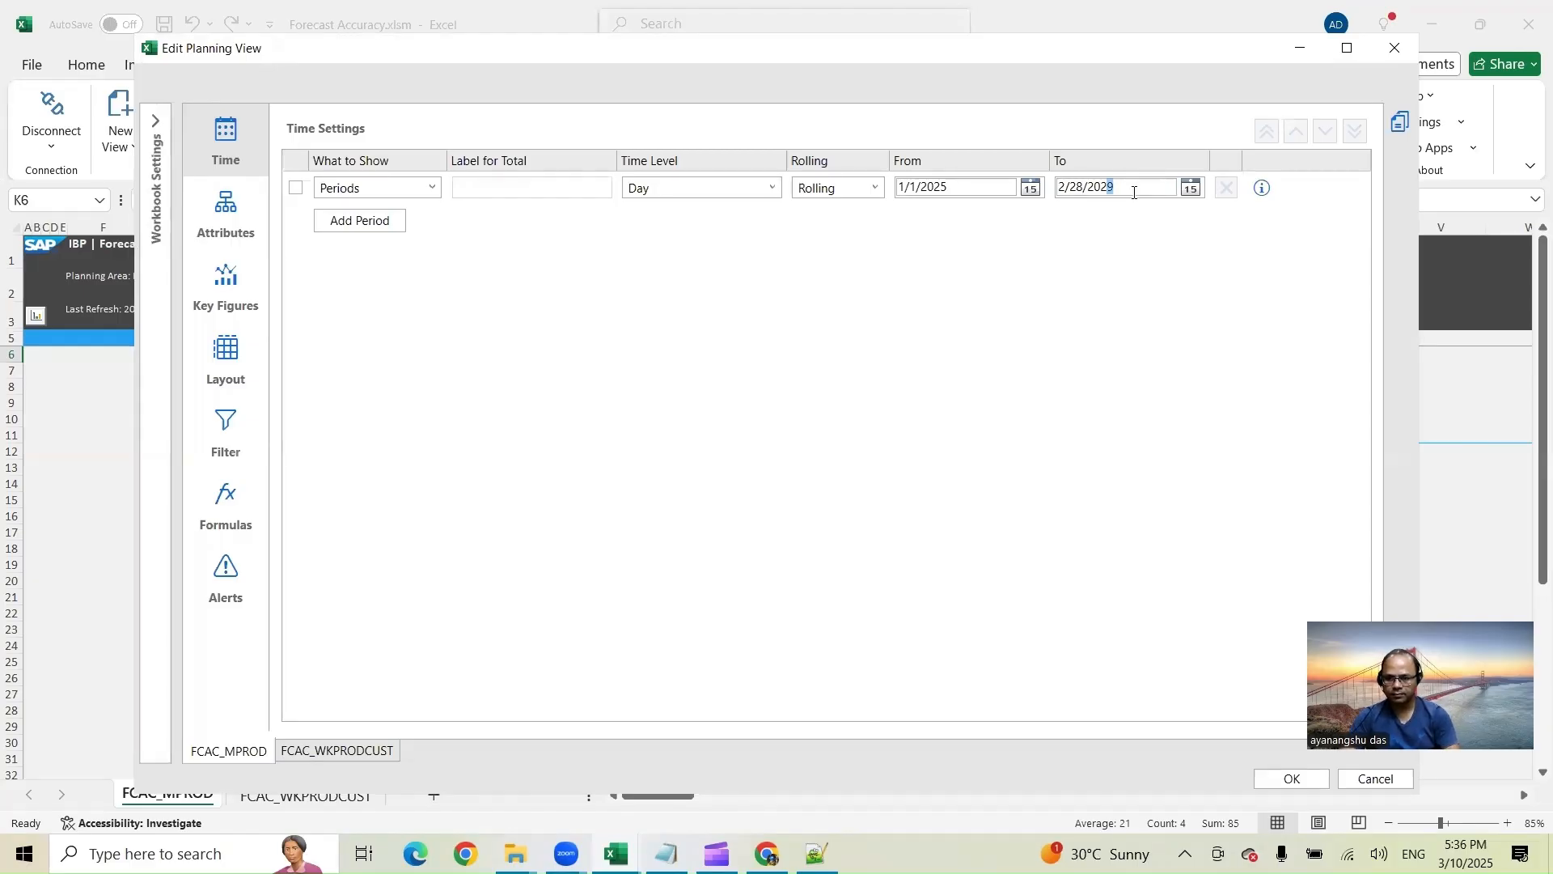
click(1282, 778)
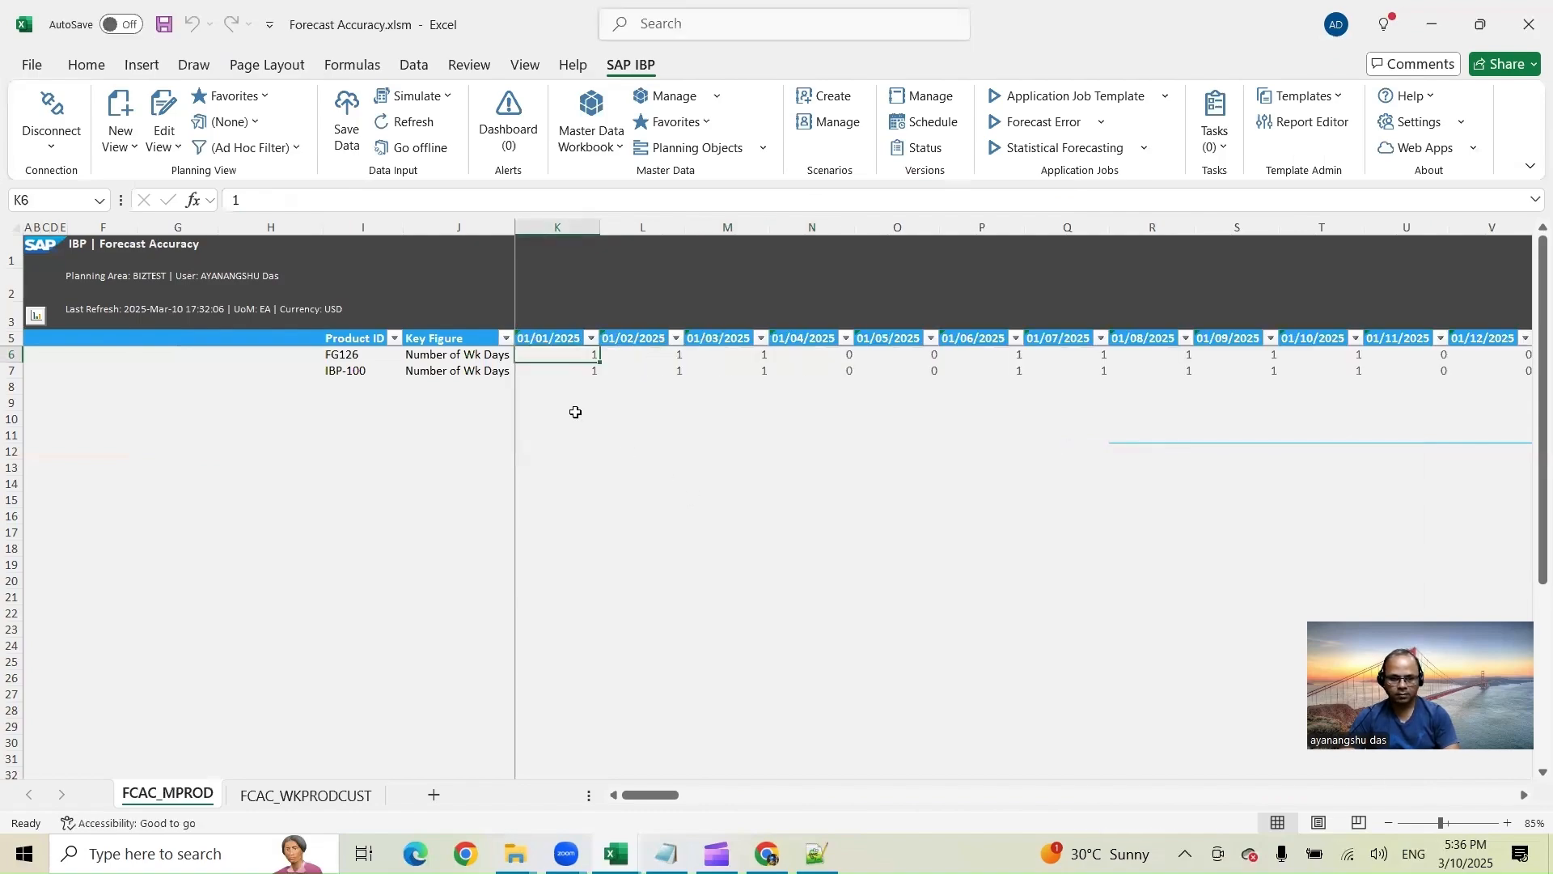
Step: Examine the January 2025 daily working-day values against the weekday calendar and the IN public holidays
key(alt+Tab)
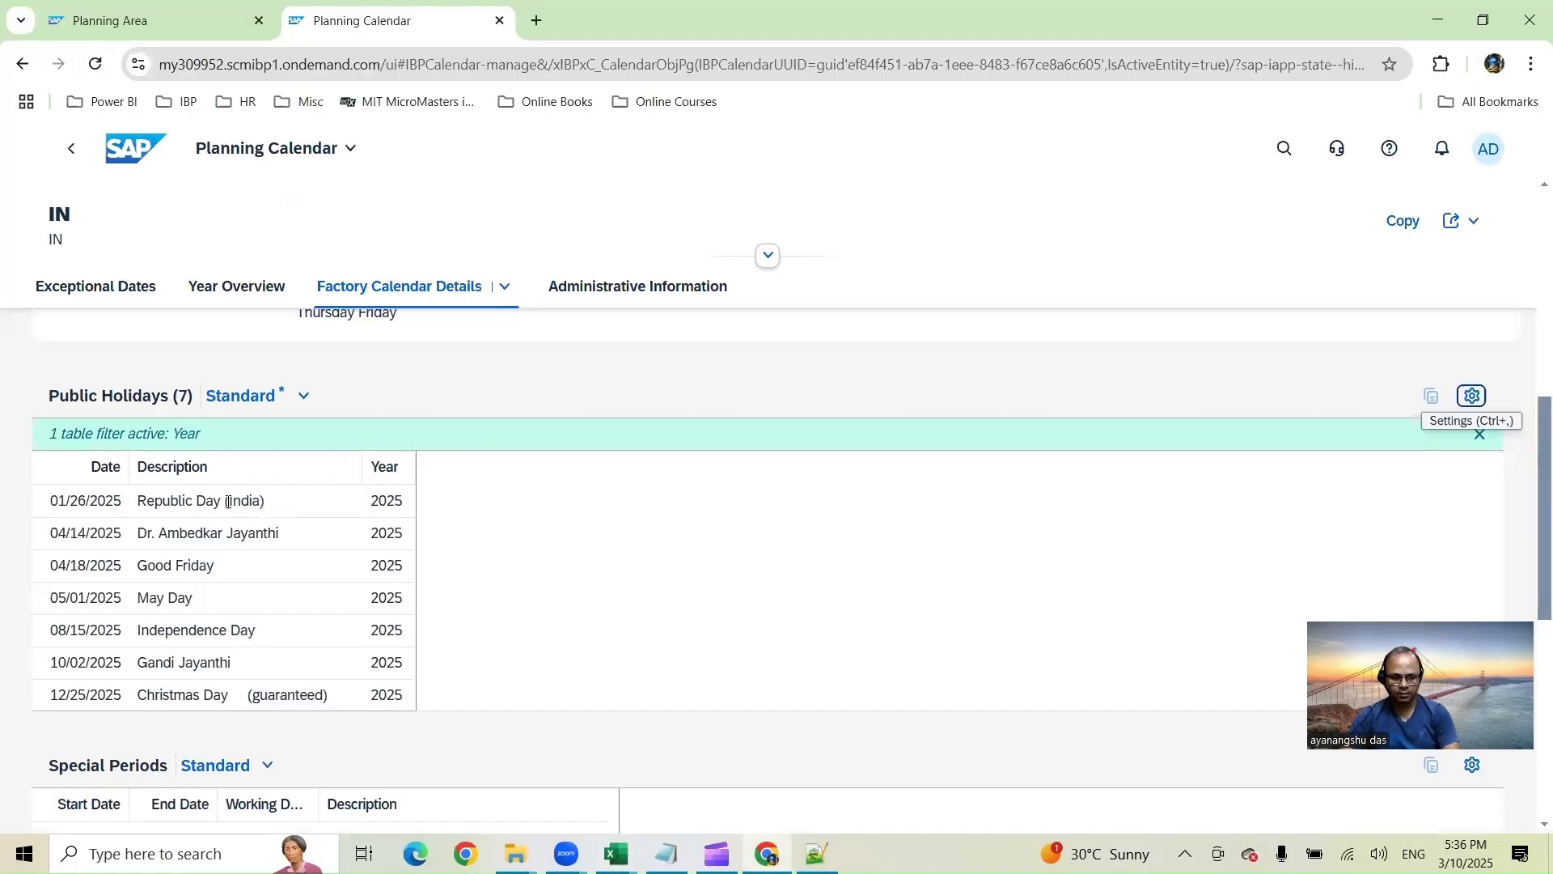
key(alt+Tab)
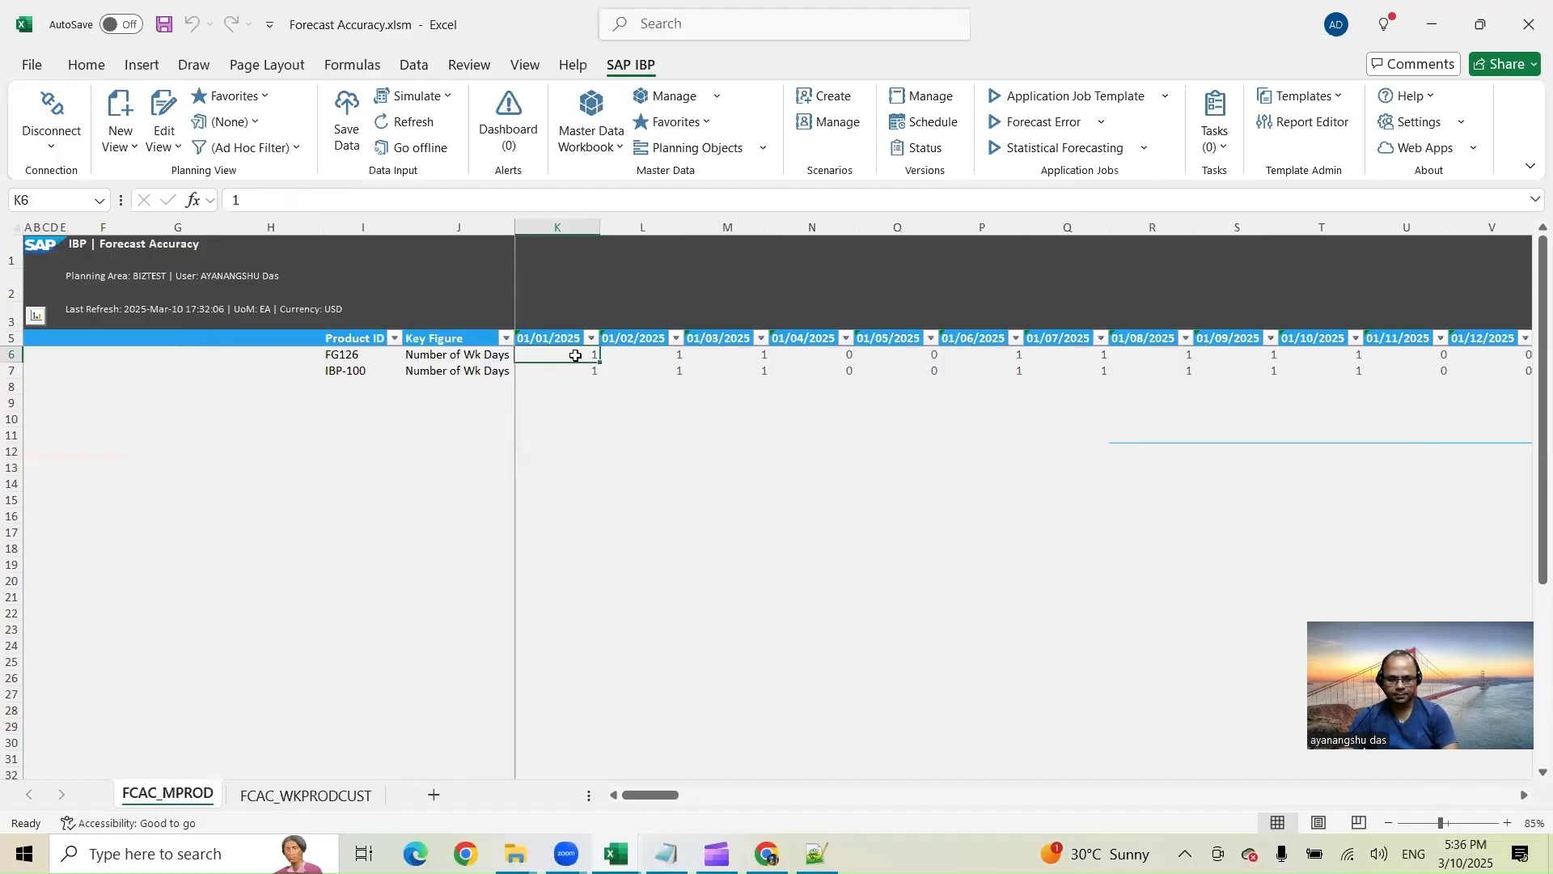
drag(576, 356, 745, 355)
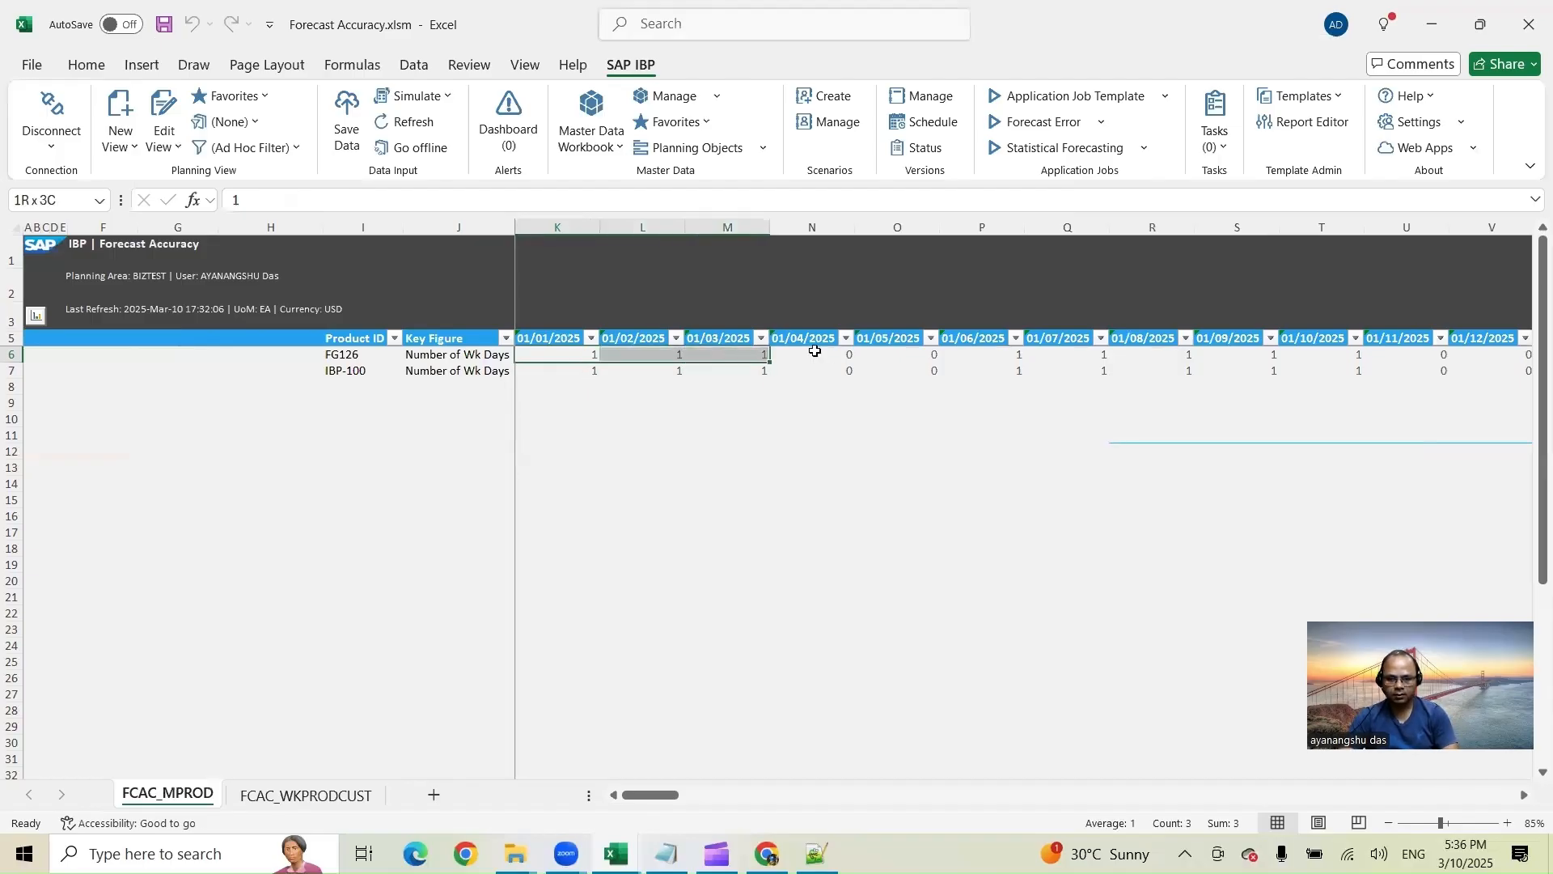
click(1465, 854)
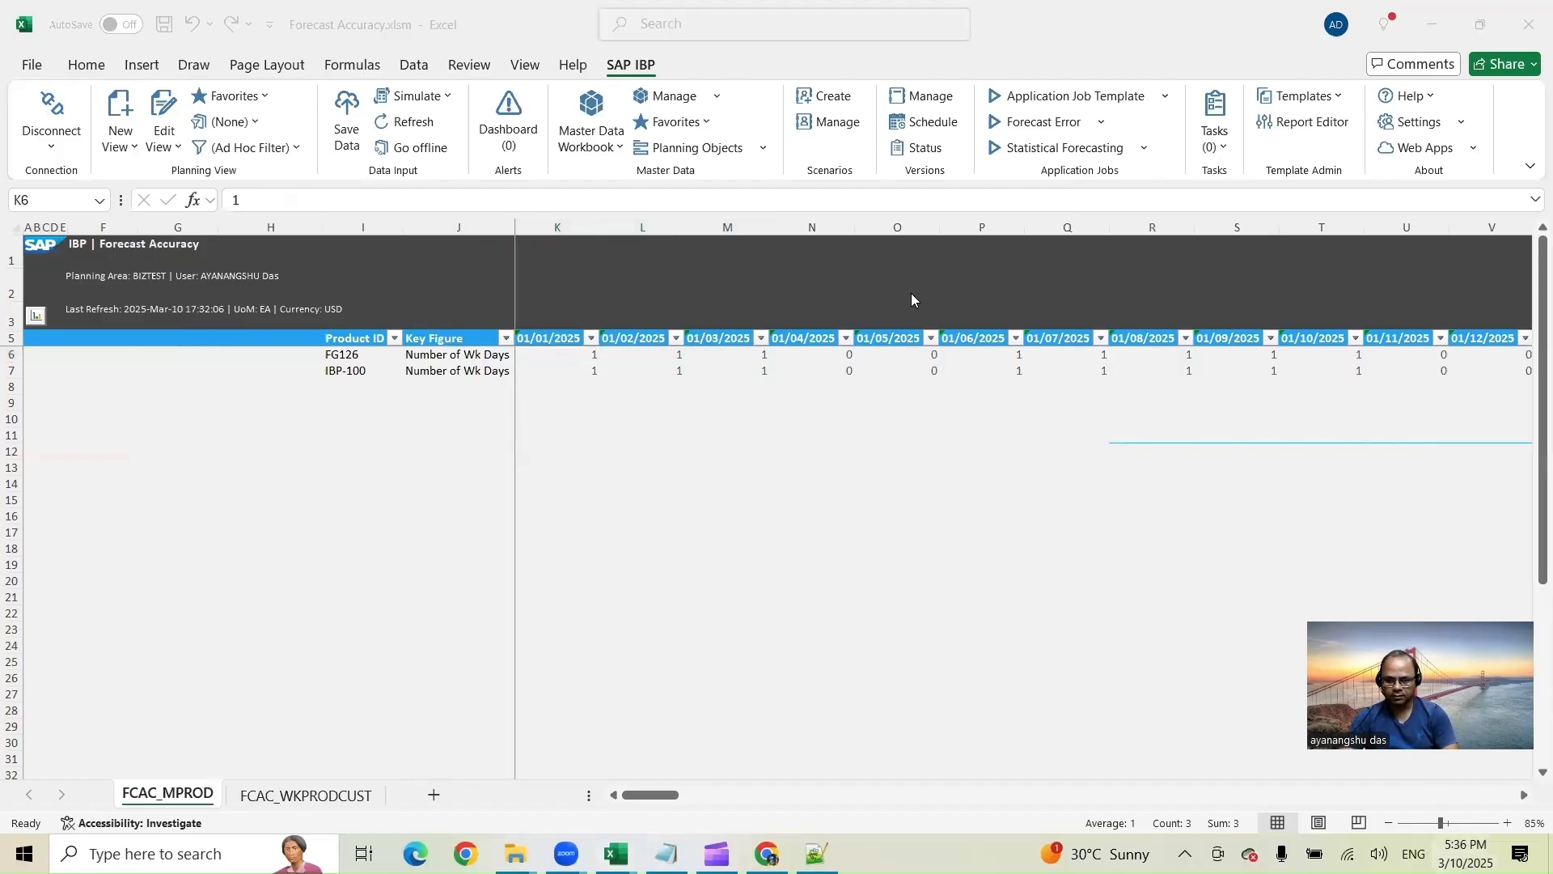
click(1469, 227)
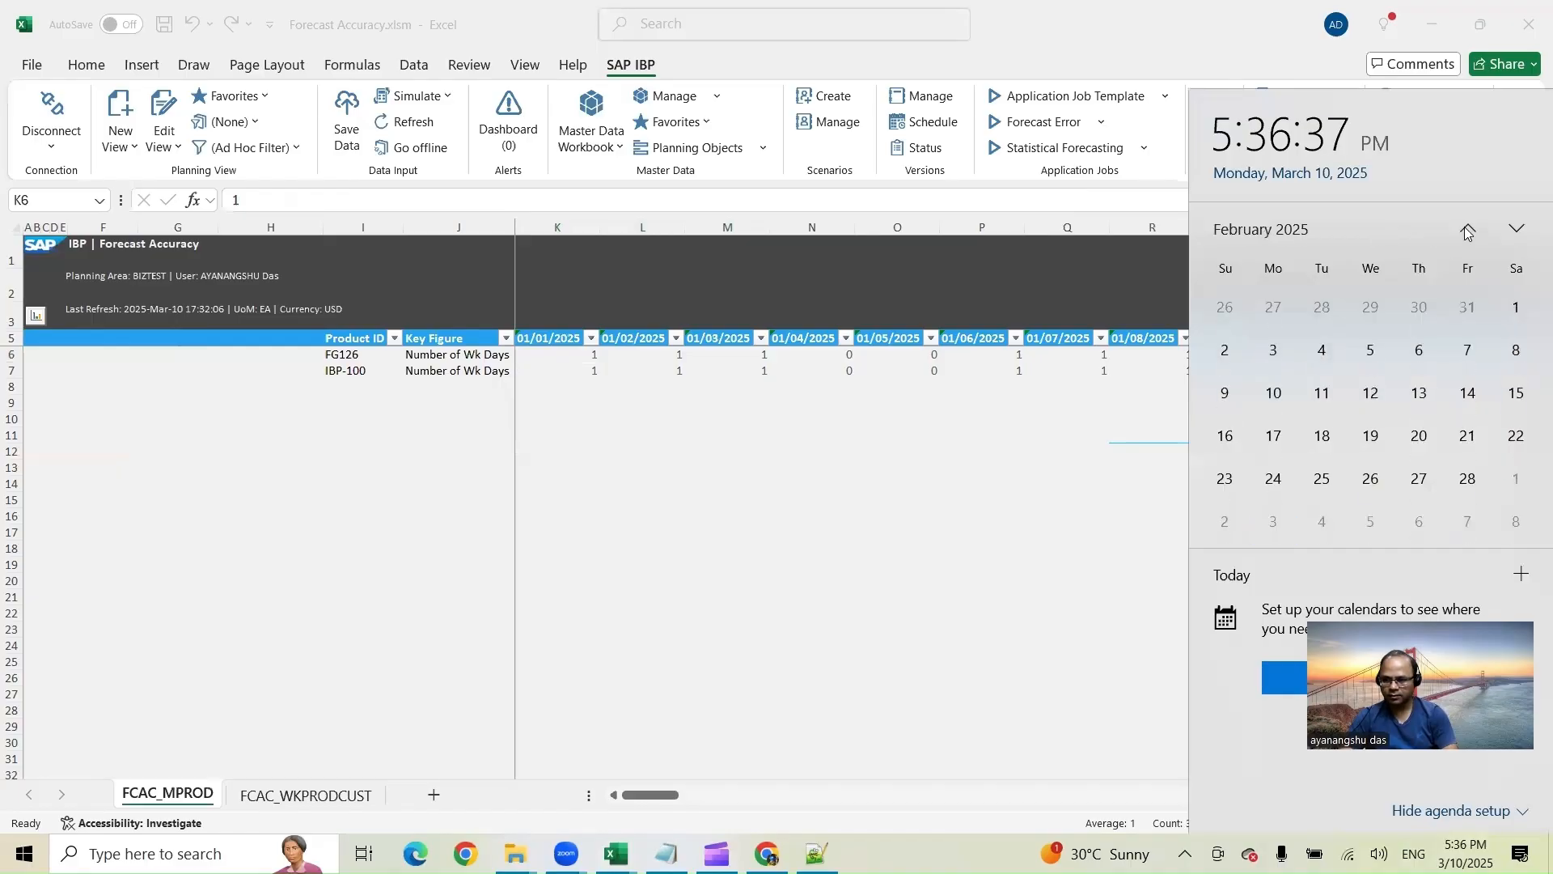
click(1468, 227)
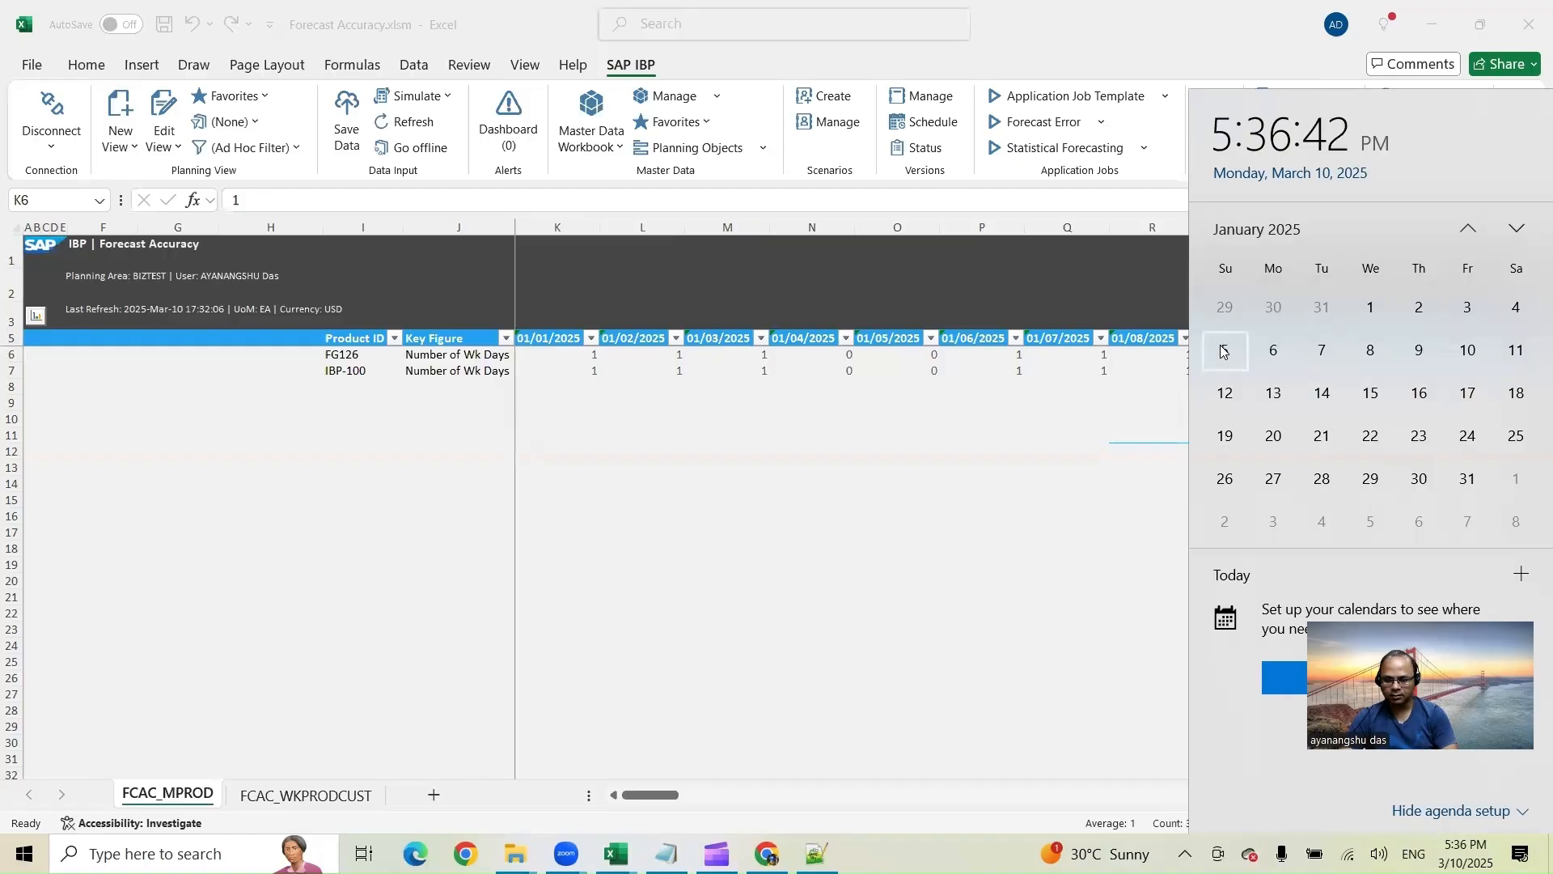
drag(815, 353, 898, 355)
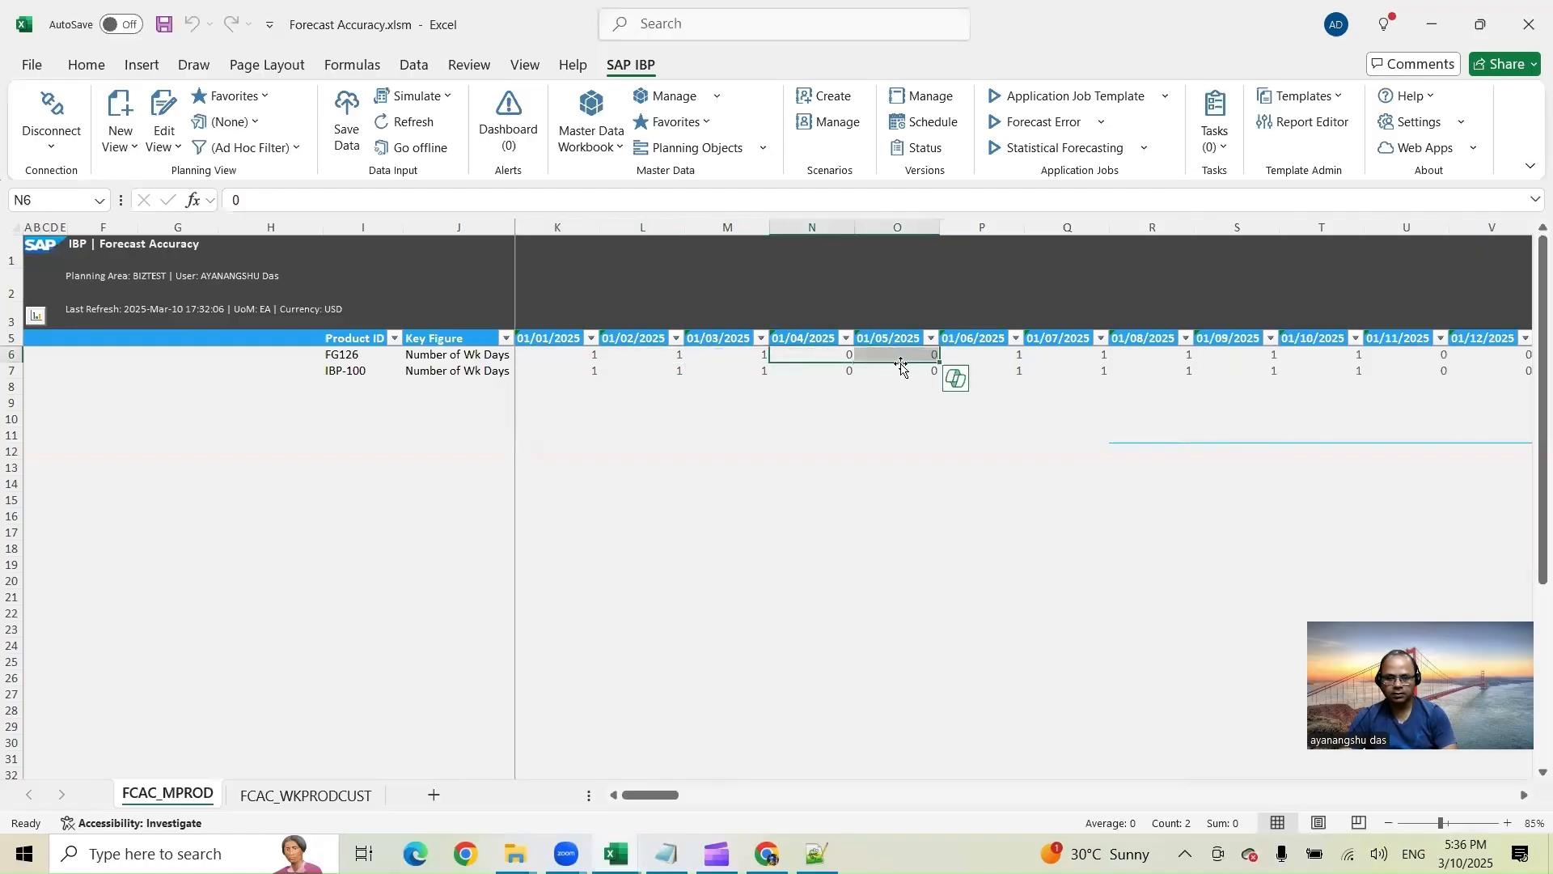
drag(1011, 357, 1363, 356)
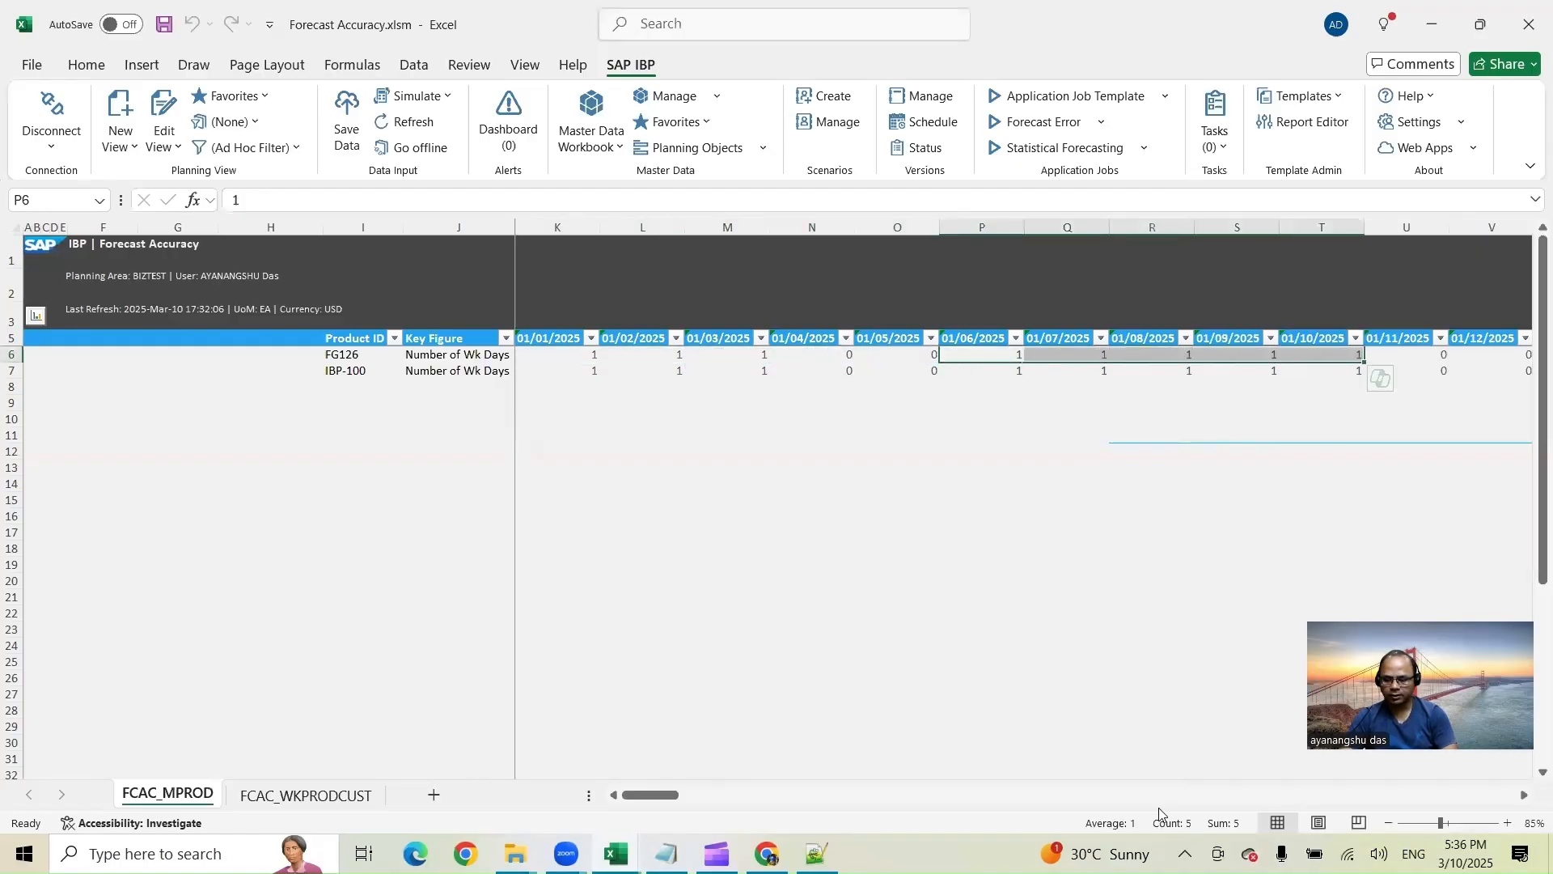
drag(657, 797, 670, 801)
drag(680, 802, 702, 802)
drag(887, 354, 1201, 354)
click(1450, 354)
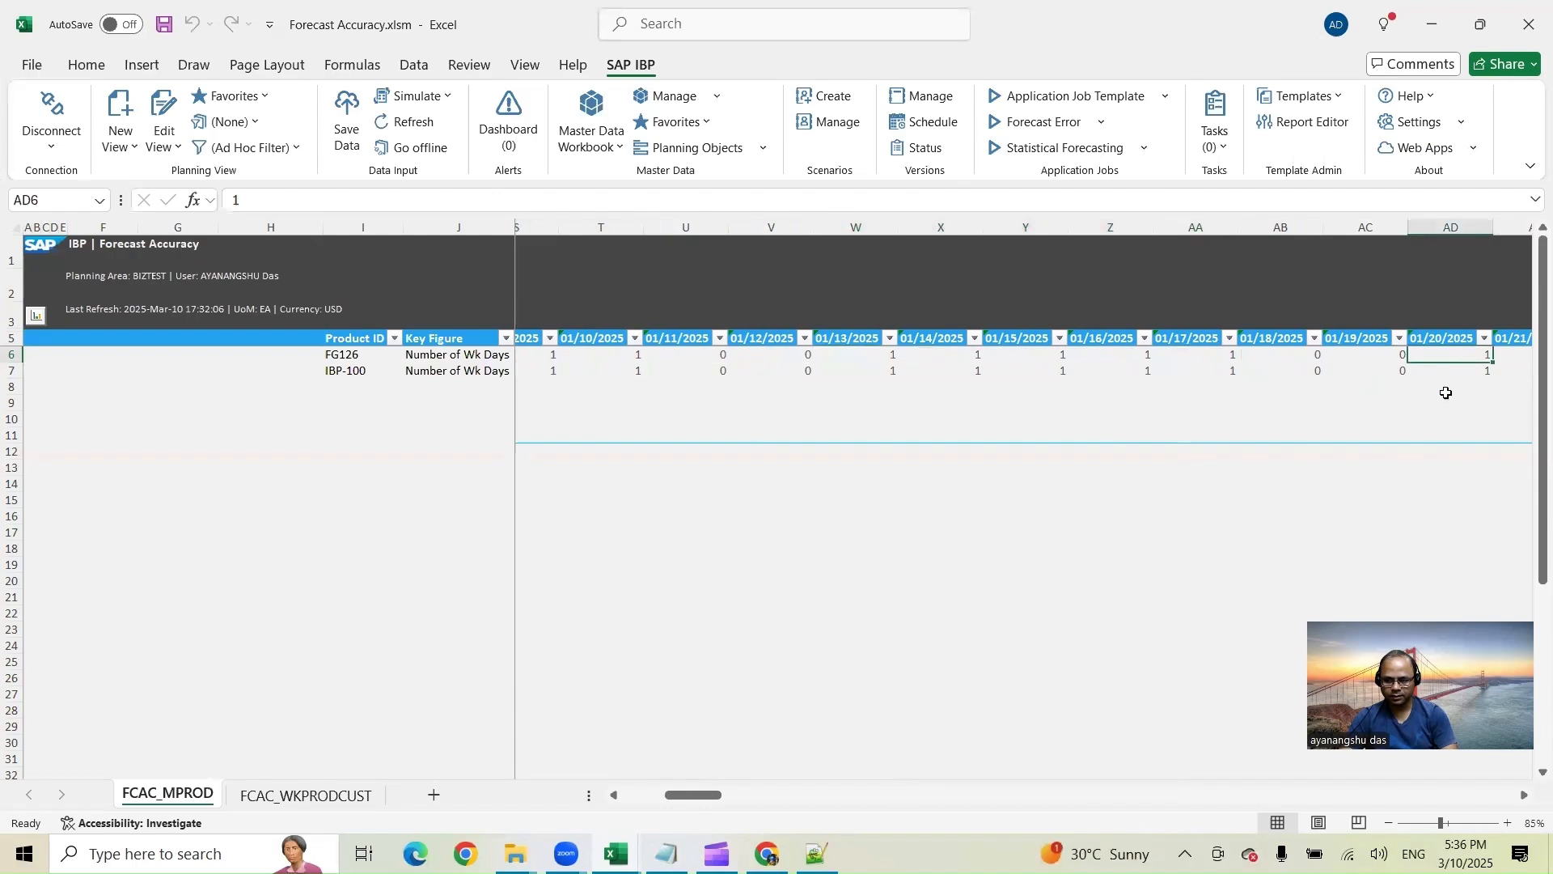
drag(719, 799, 751, 794)
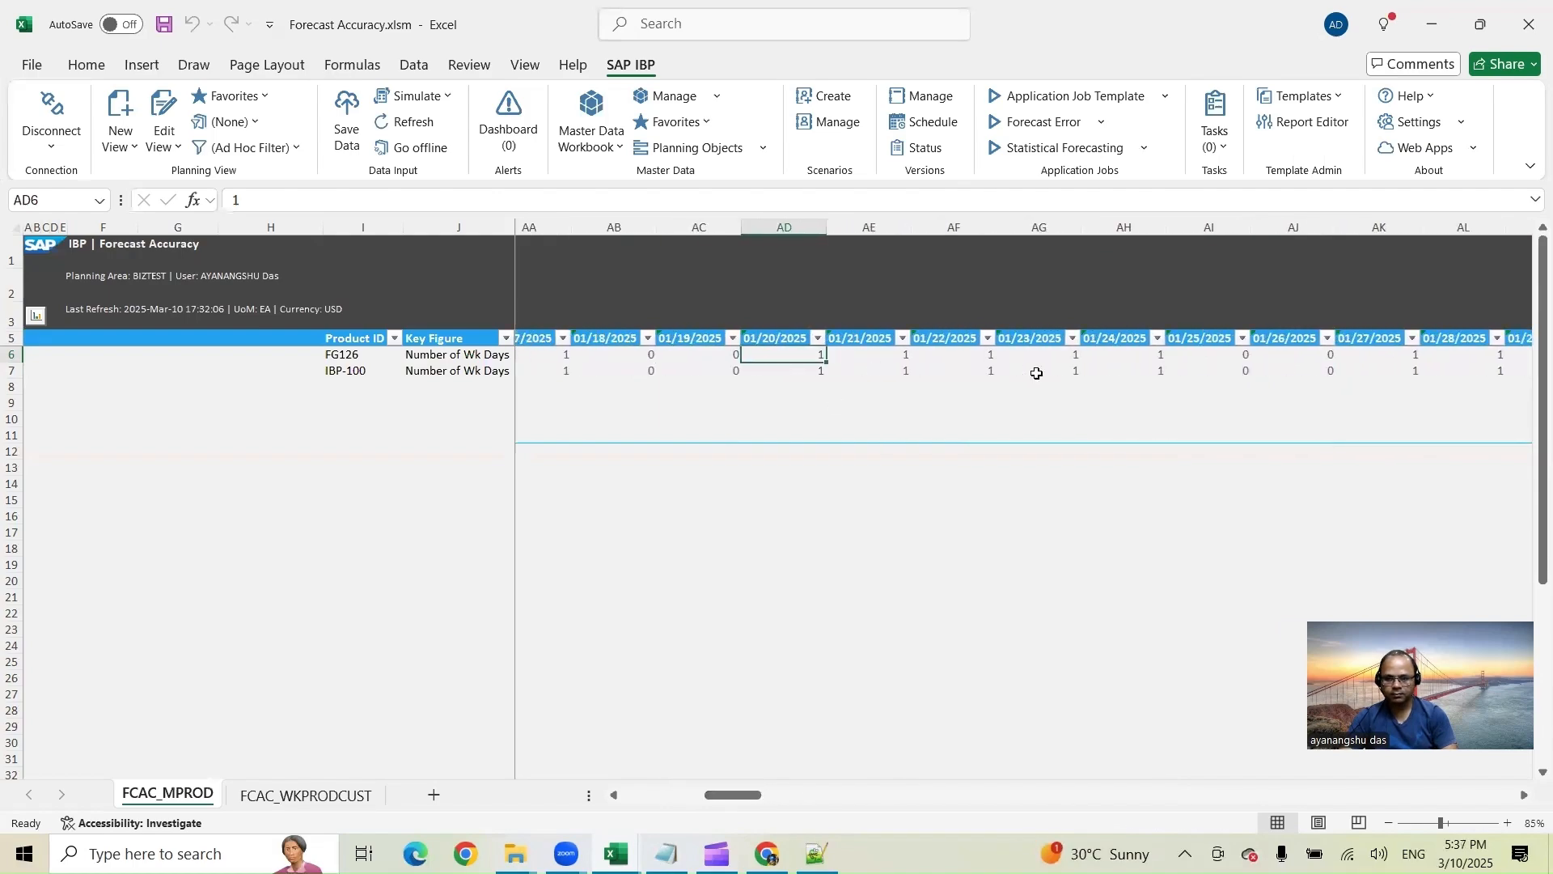
click(1274, 356)
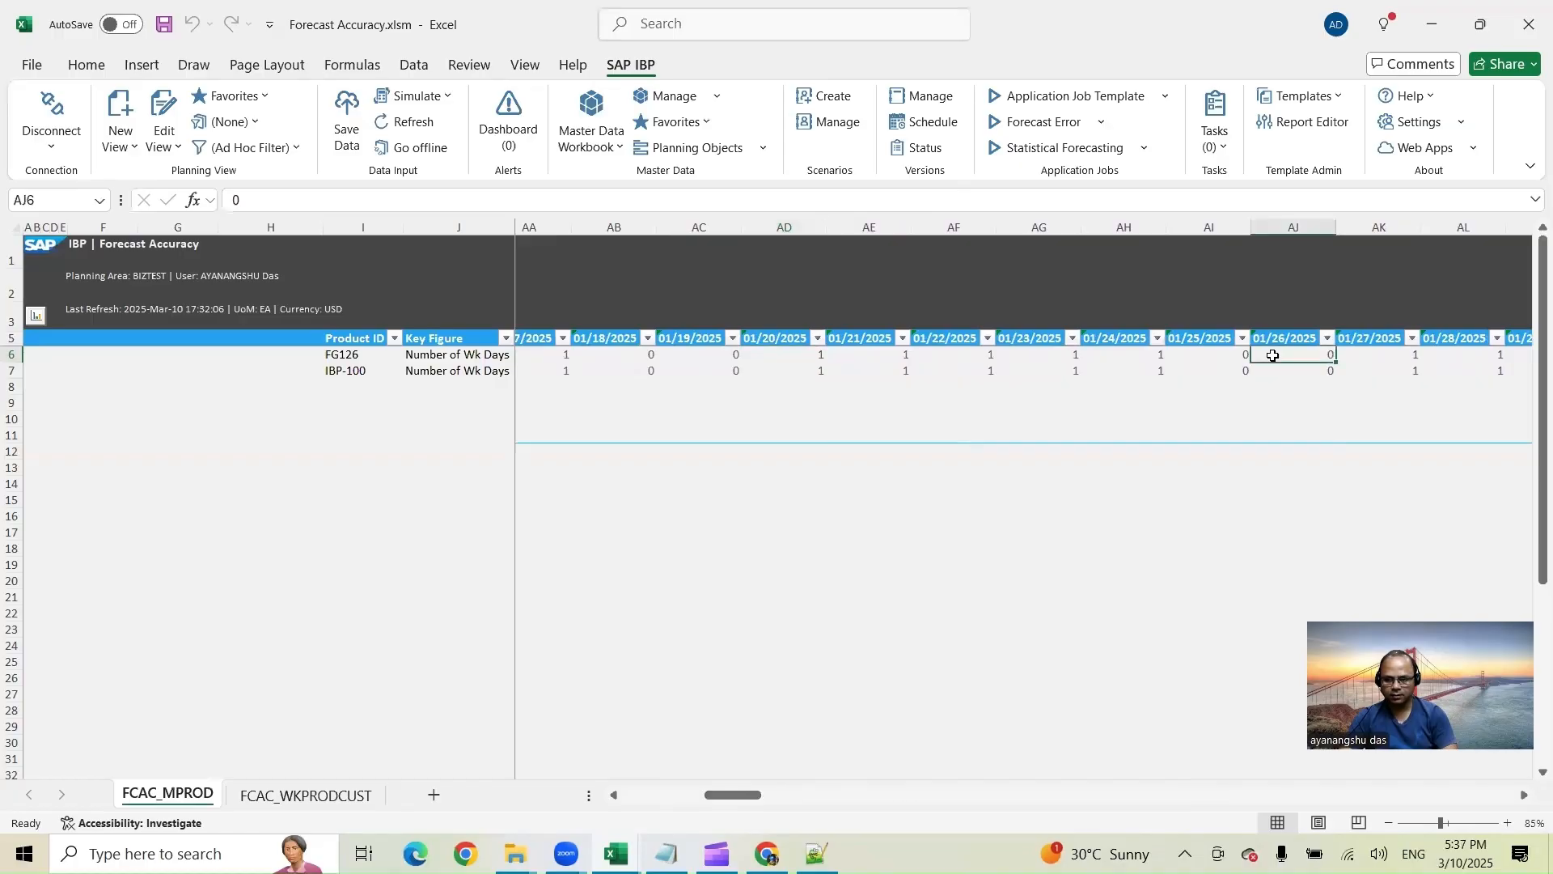
Step: Review the holiday list again and scroll the daily values through to the end of February 2025
click(767, 854)
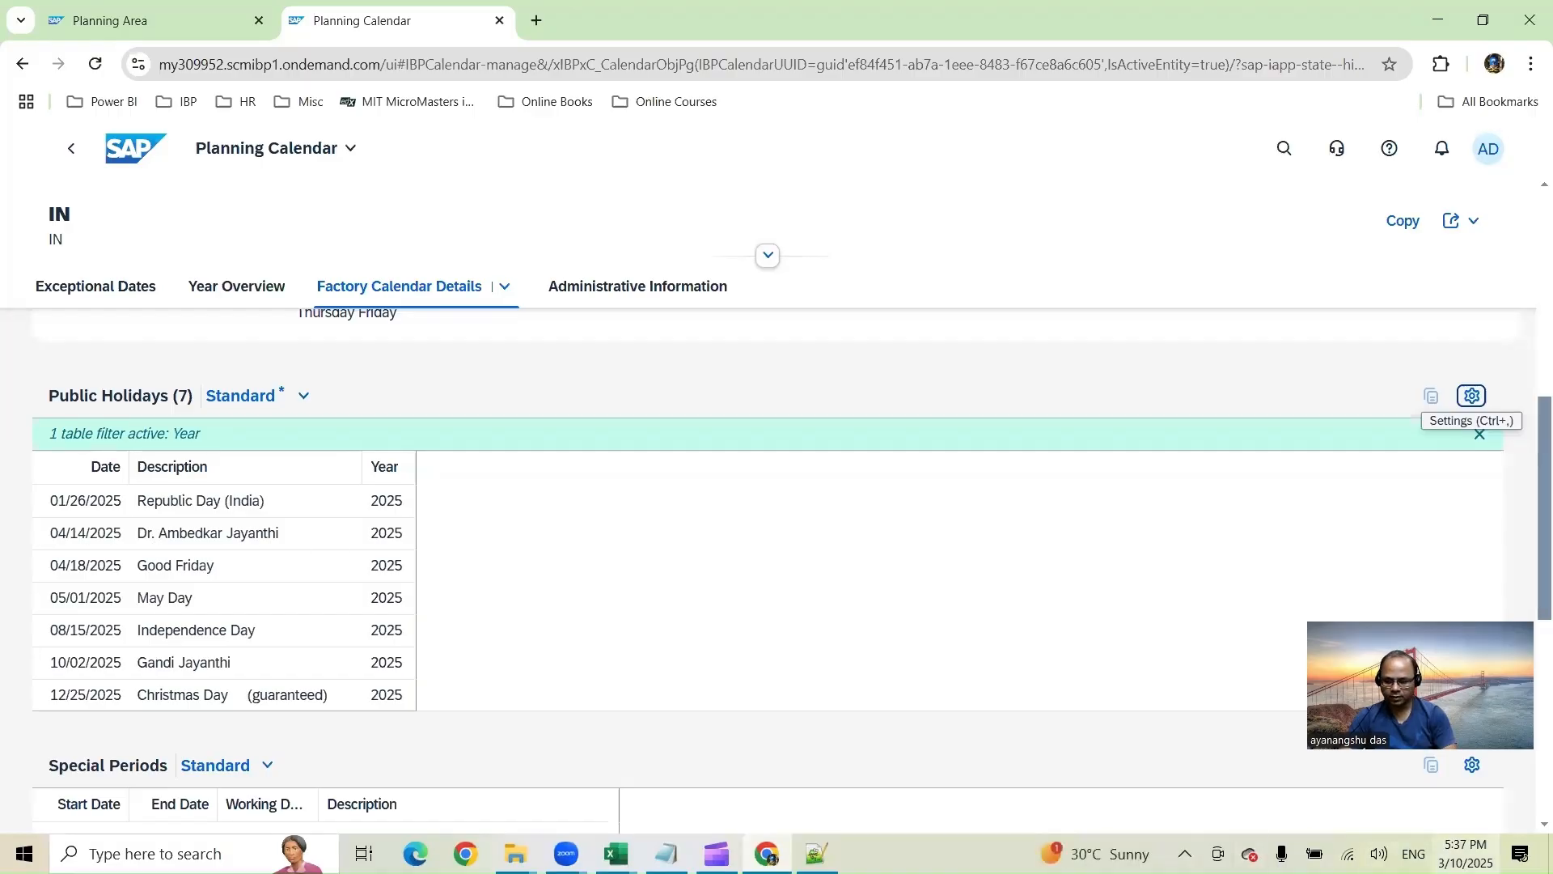
click(1466, 854)
click(1518, 230)
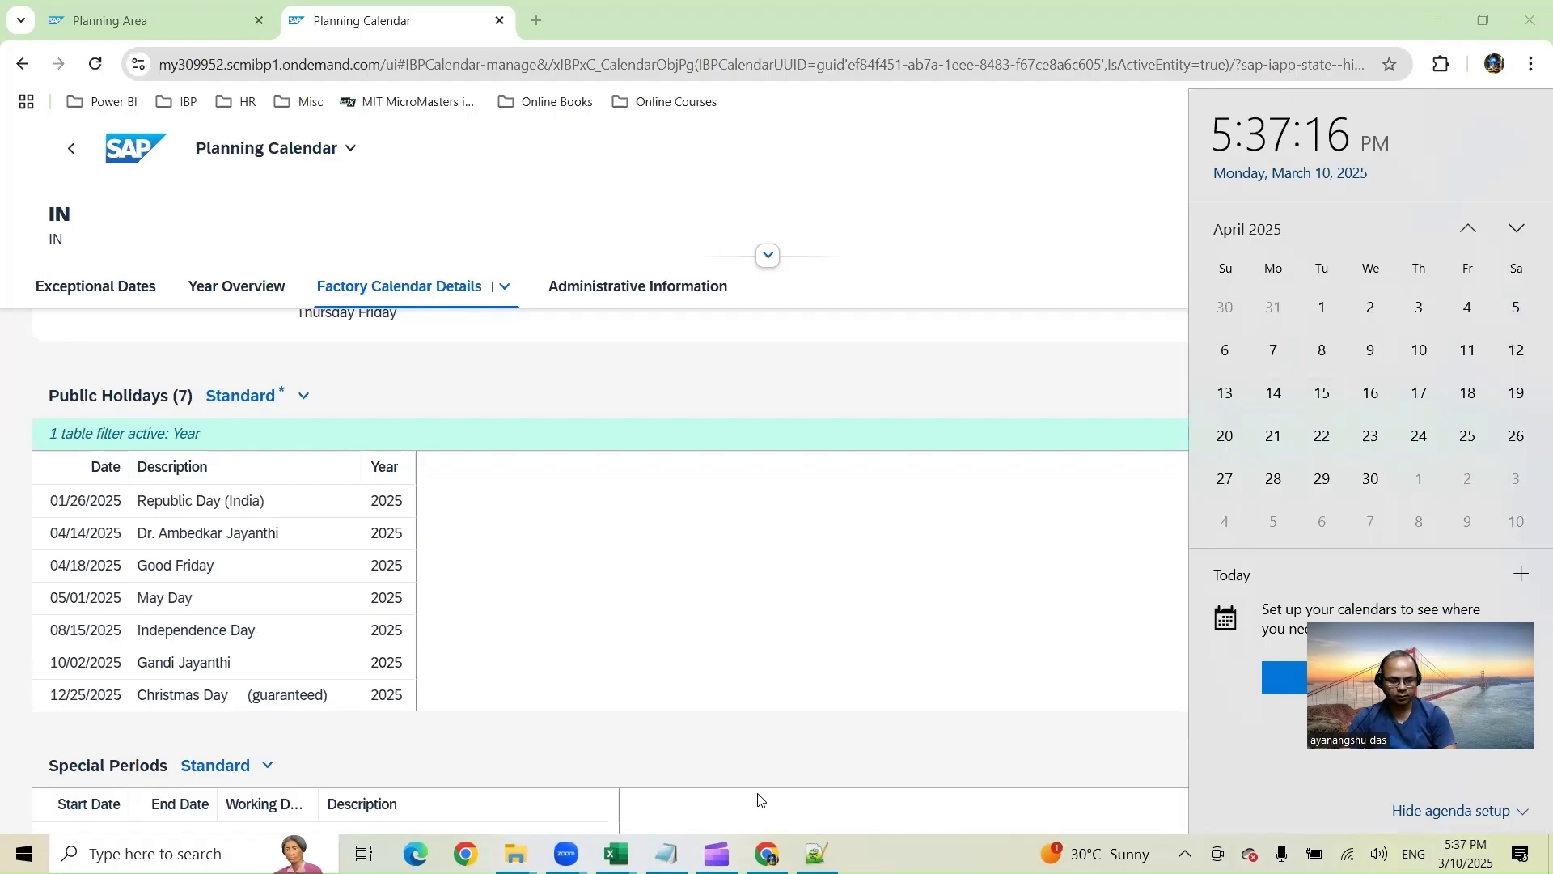
mouse_move(616, 853)
click(736, 694)
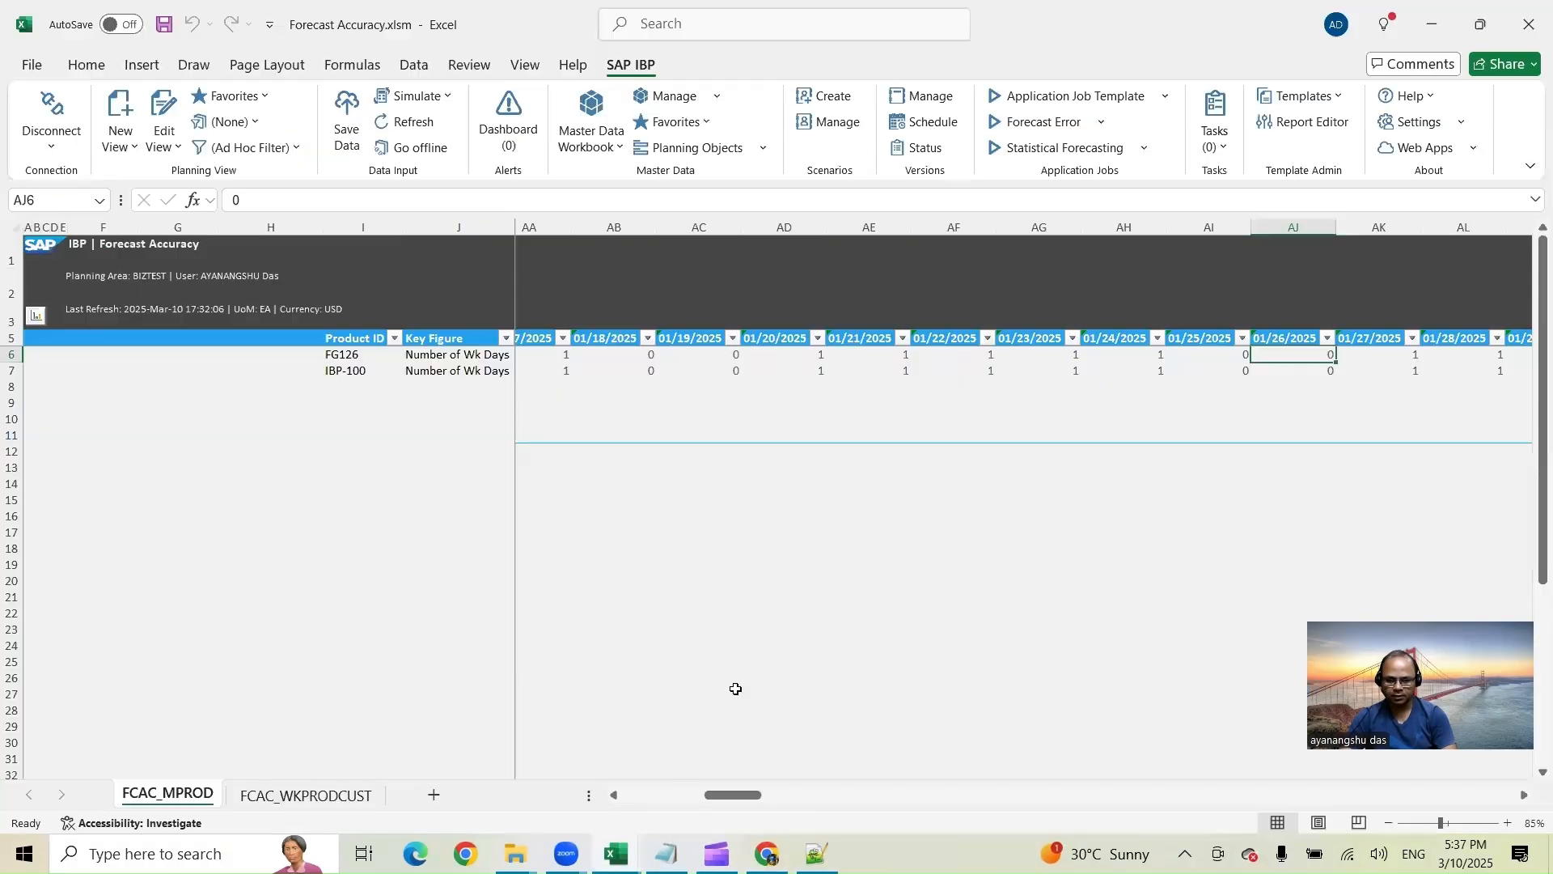
drag(752, 795, 928, 792)
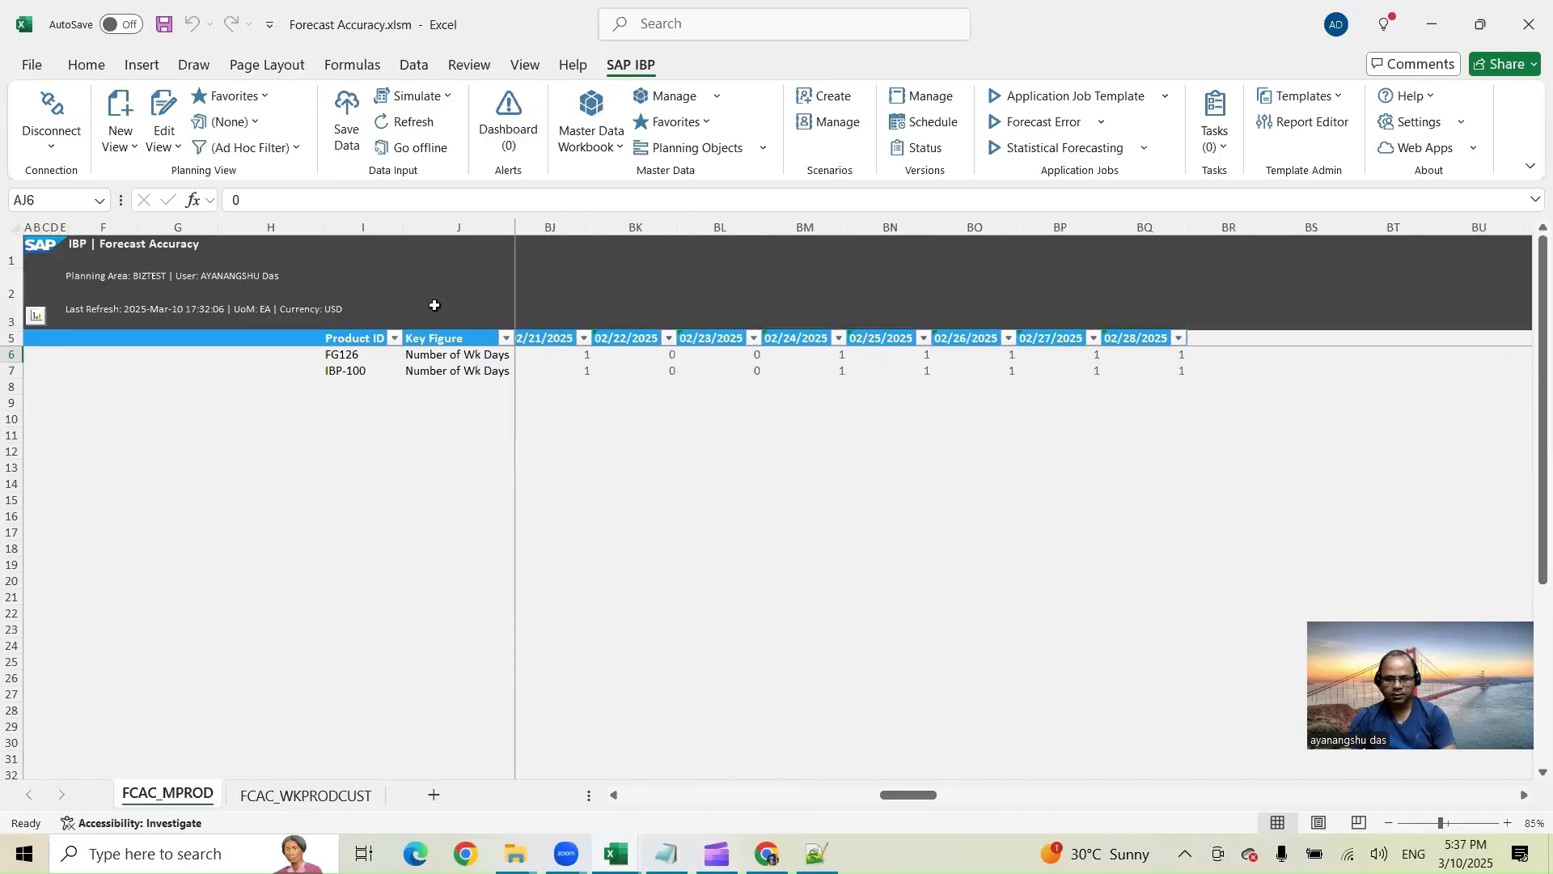
Step: Extend the planning view's day-level time range to end on 4/30/2025 and apply it
click(171, 96)
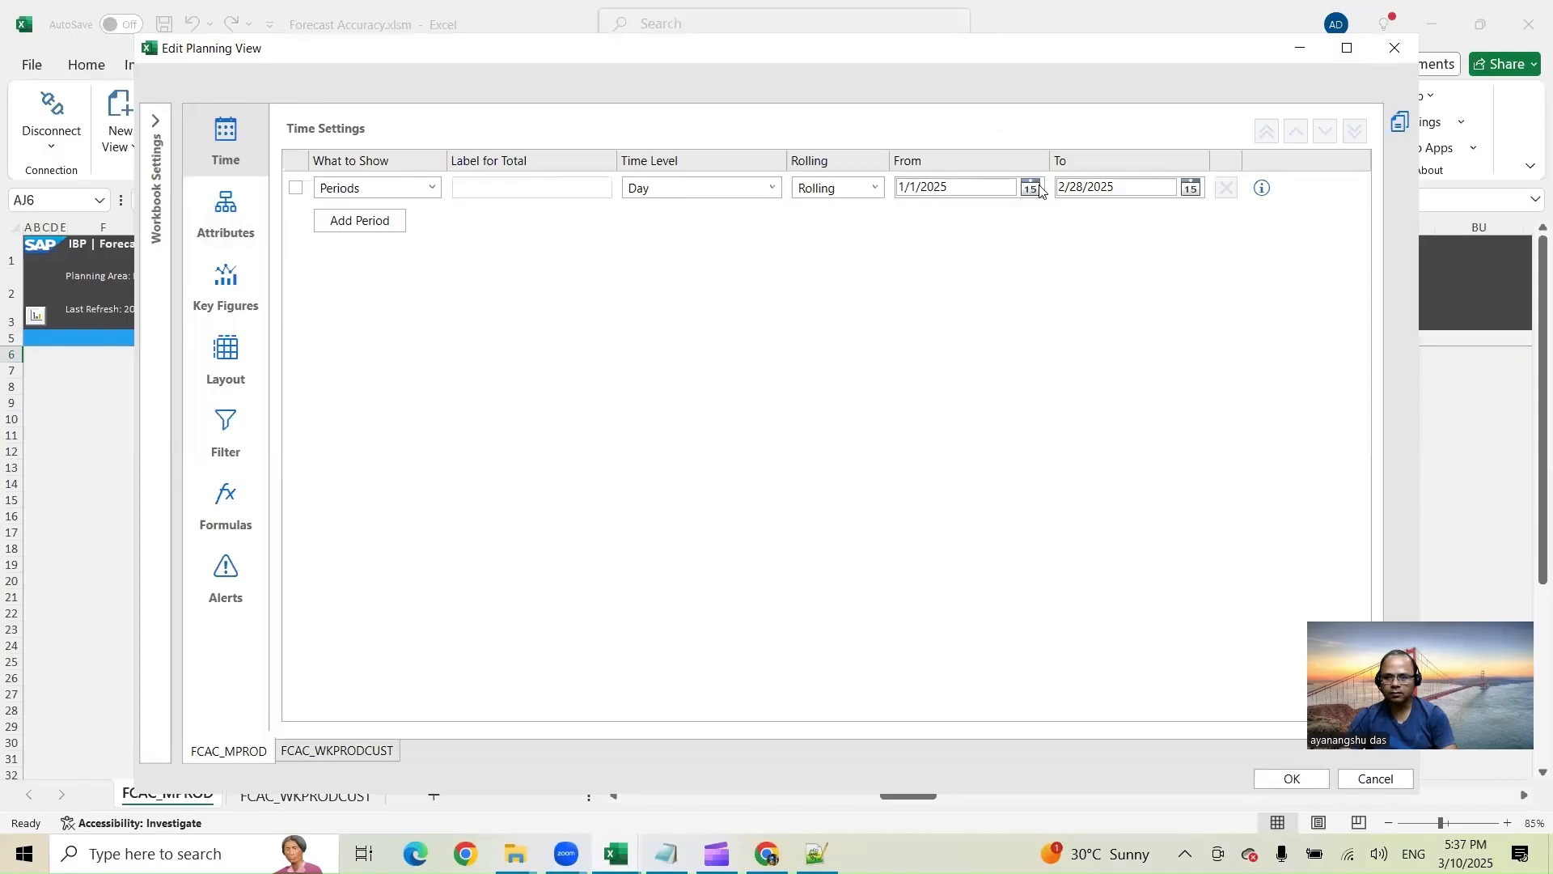
click(1065, 186)
click(1061, 188)
text(4/)
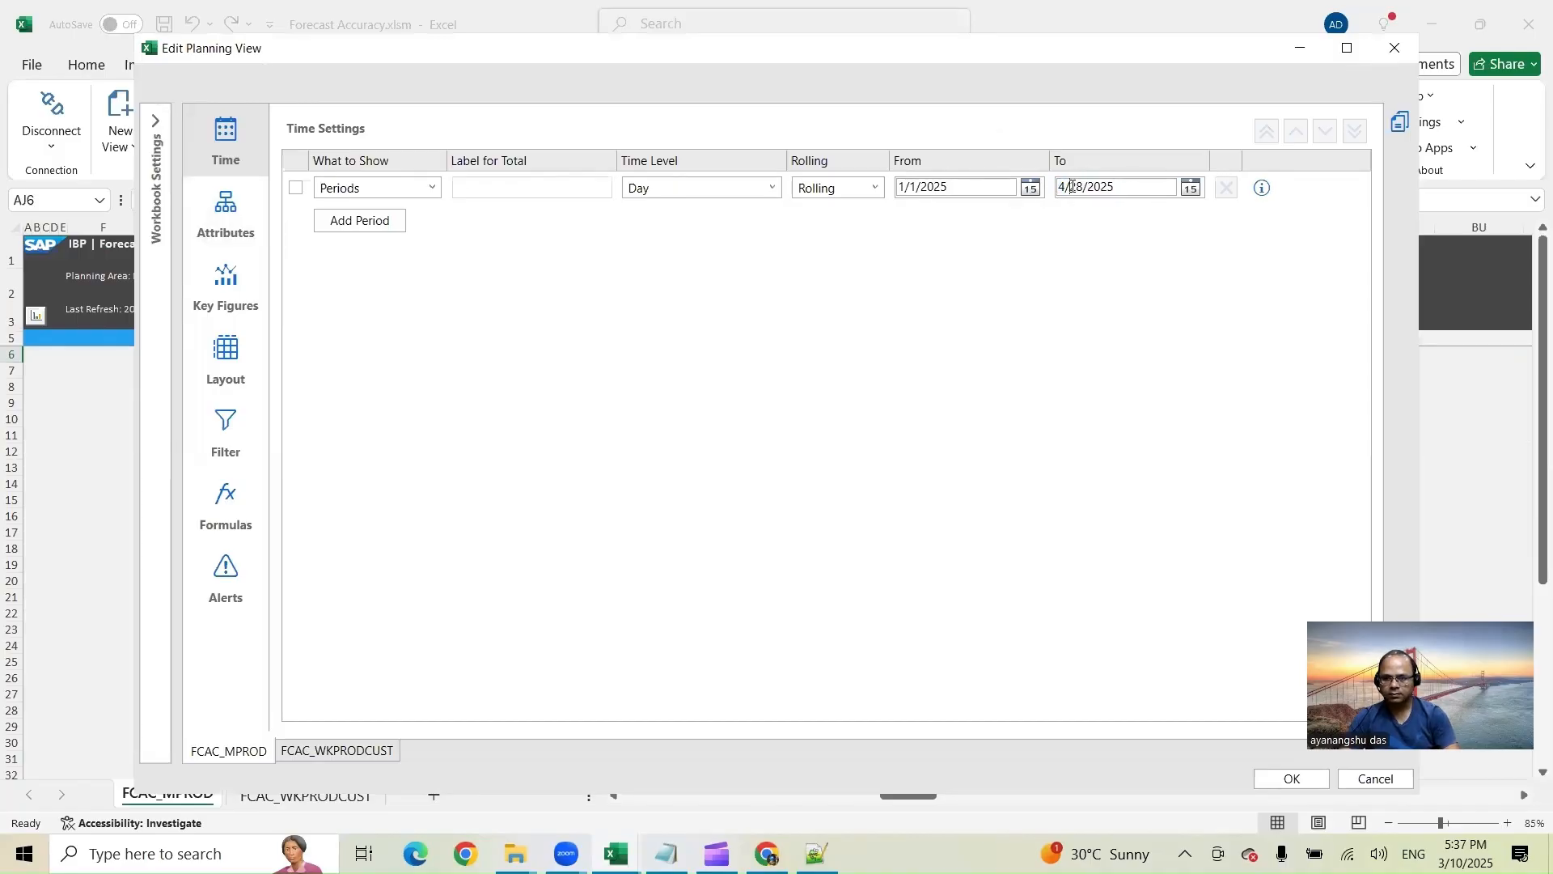
text(30)
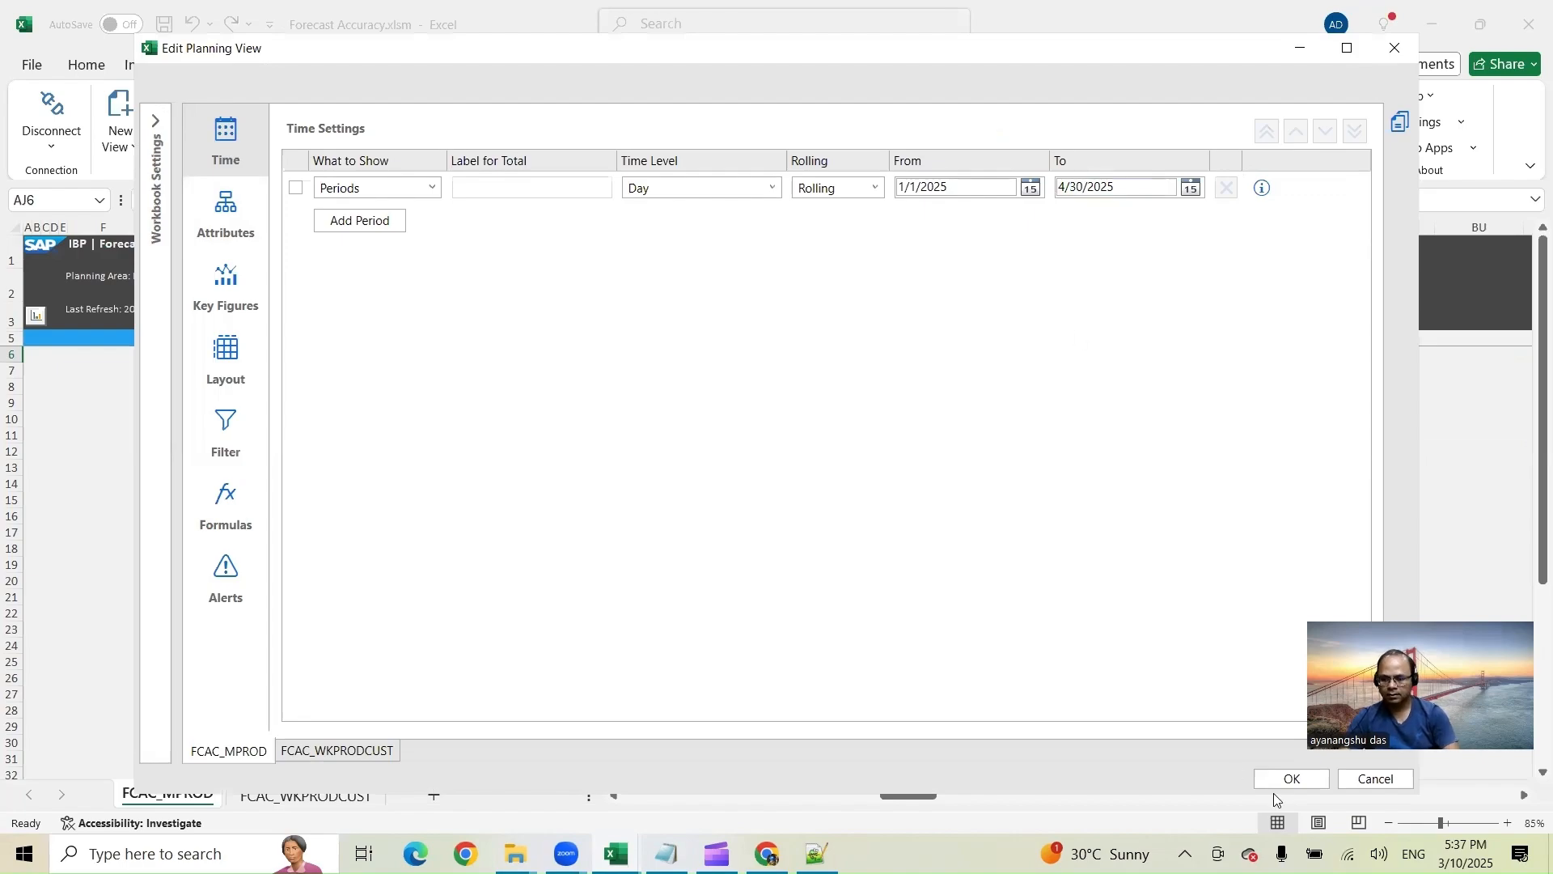
click(1292, 778)
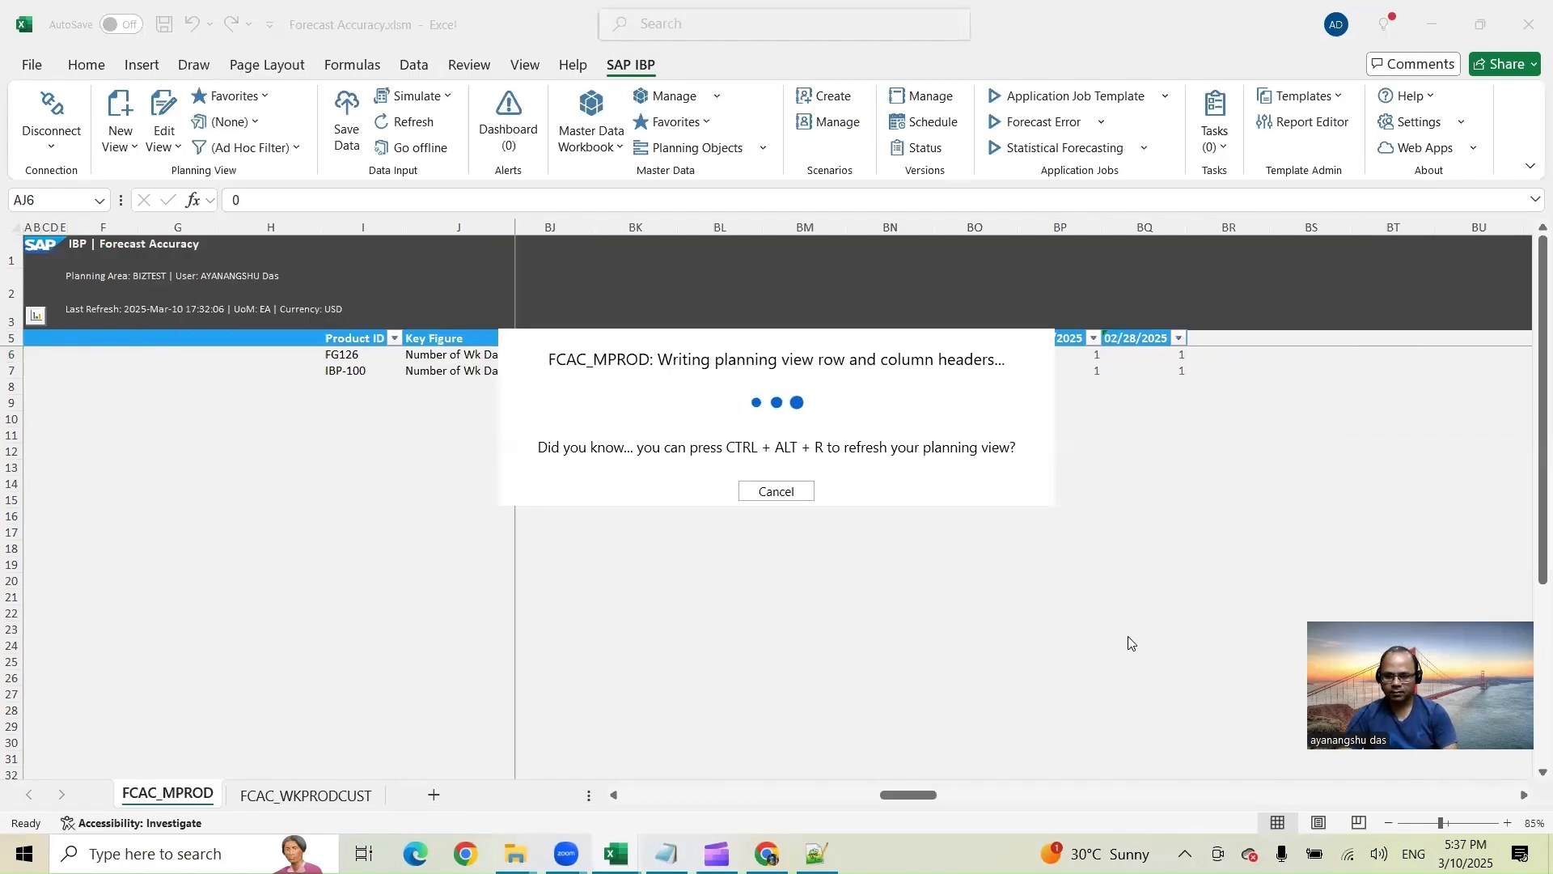
Step: Check the April 2025 daily working-day values around the mid-April holidays against the calendar's holiday list
drag(645, 794, 1030, 798)
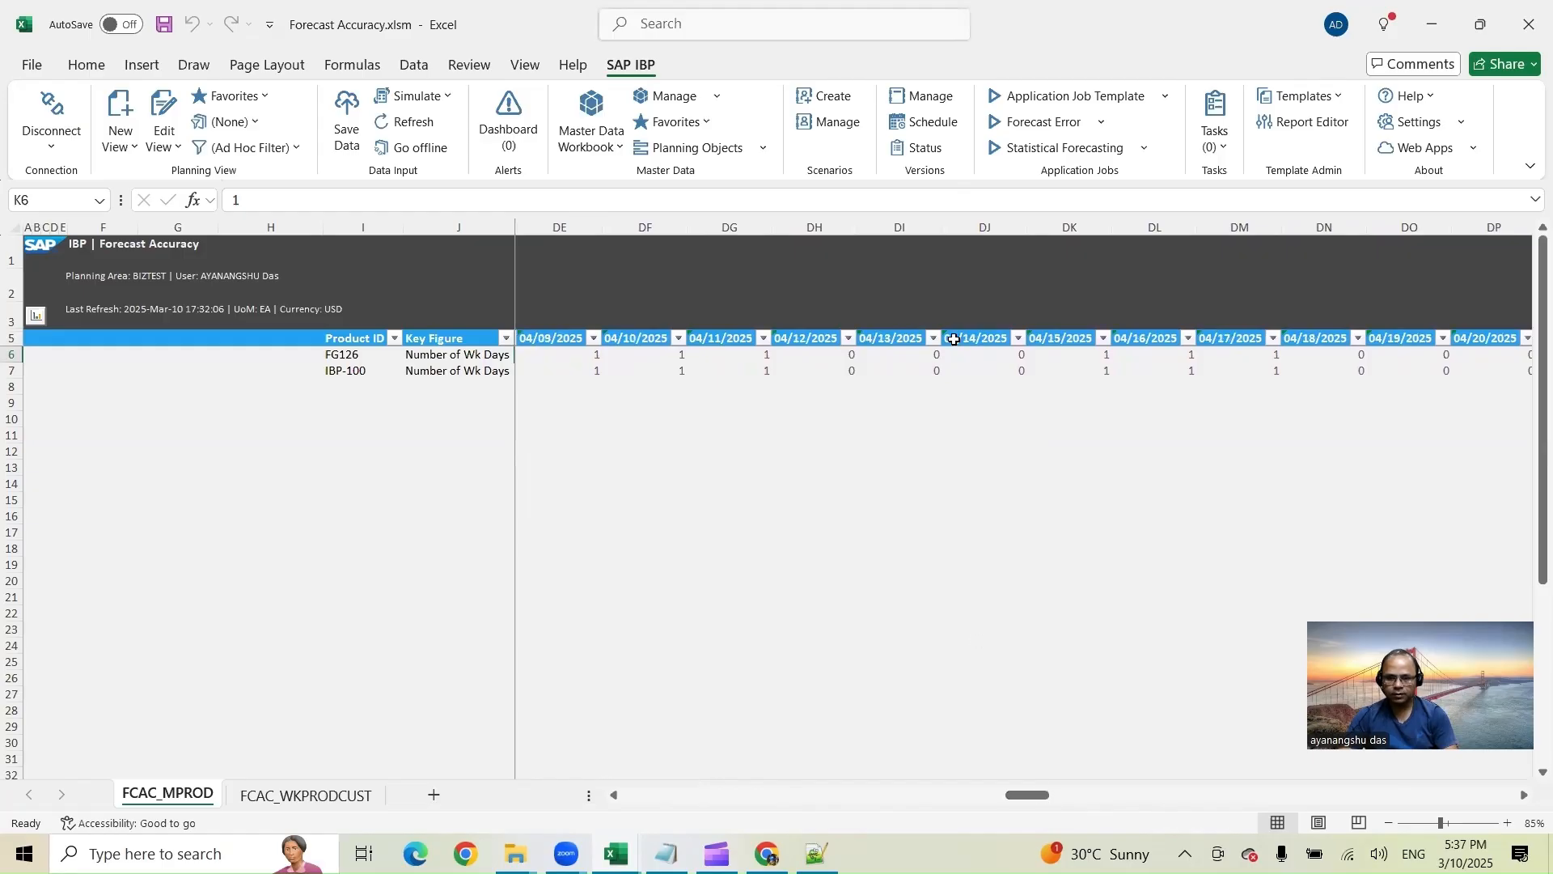
click(800, 358)
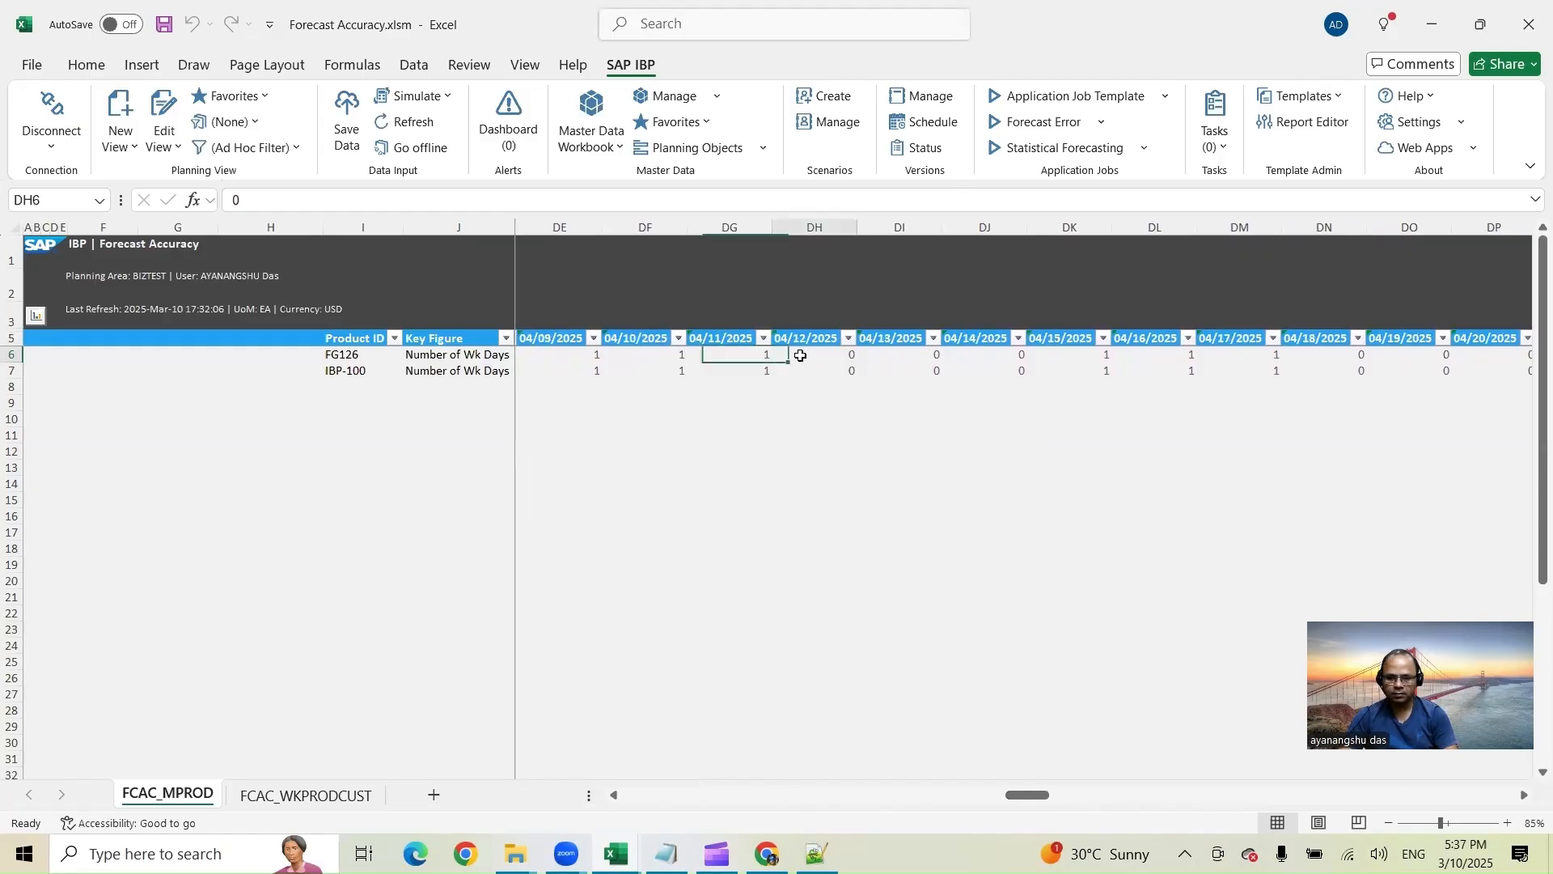
shift+click(911, 357)
click(995, 354)
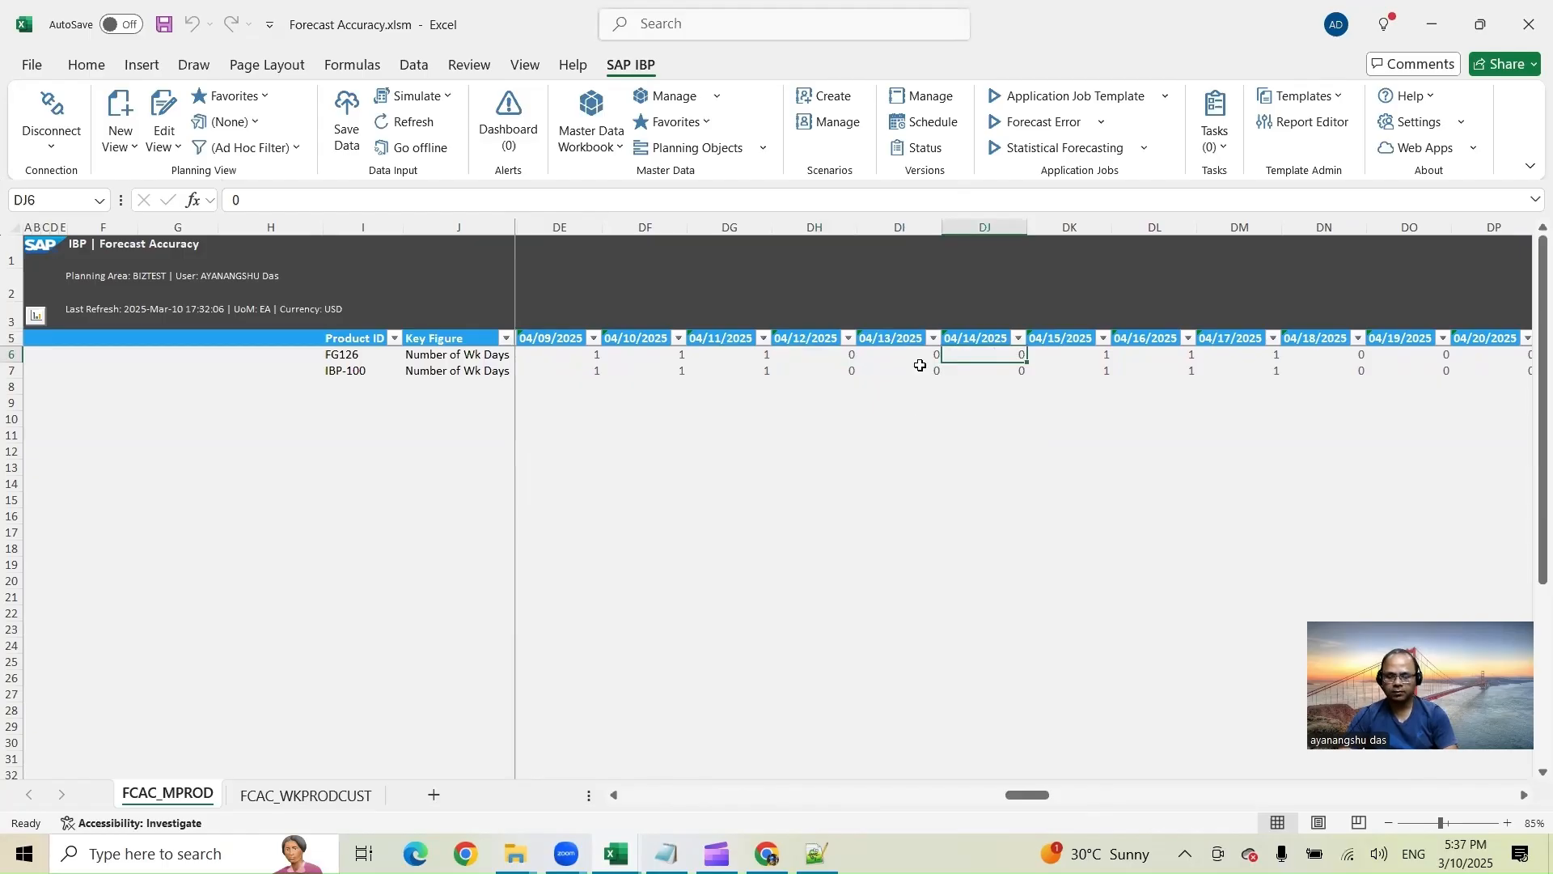
key(alt+Tab)
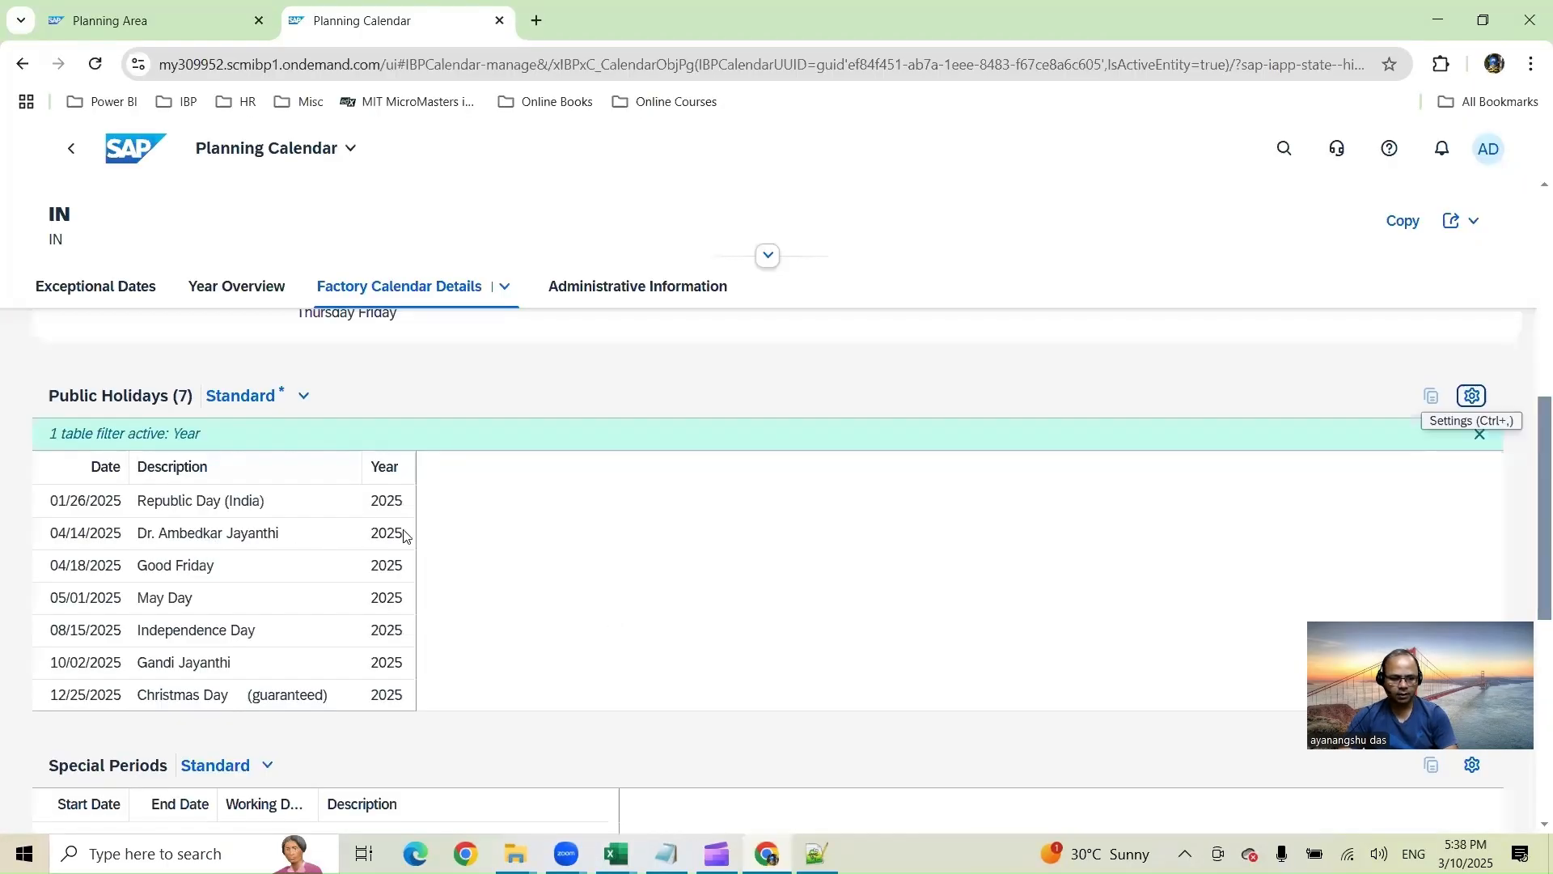
scroll(197, 639, down, 1)
scroll(202, 647, up, 3)
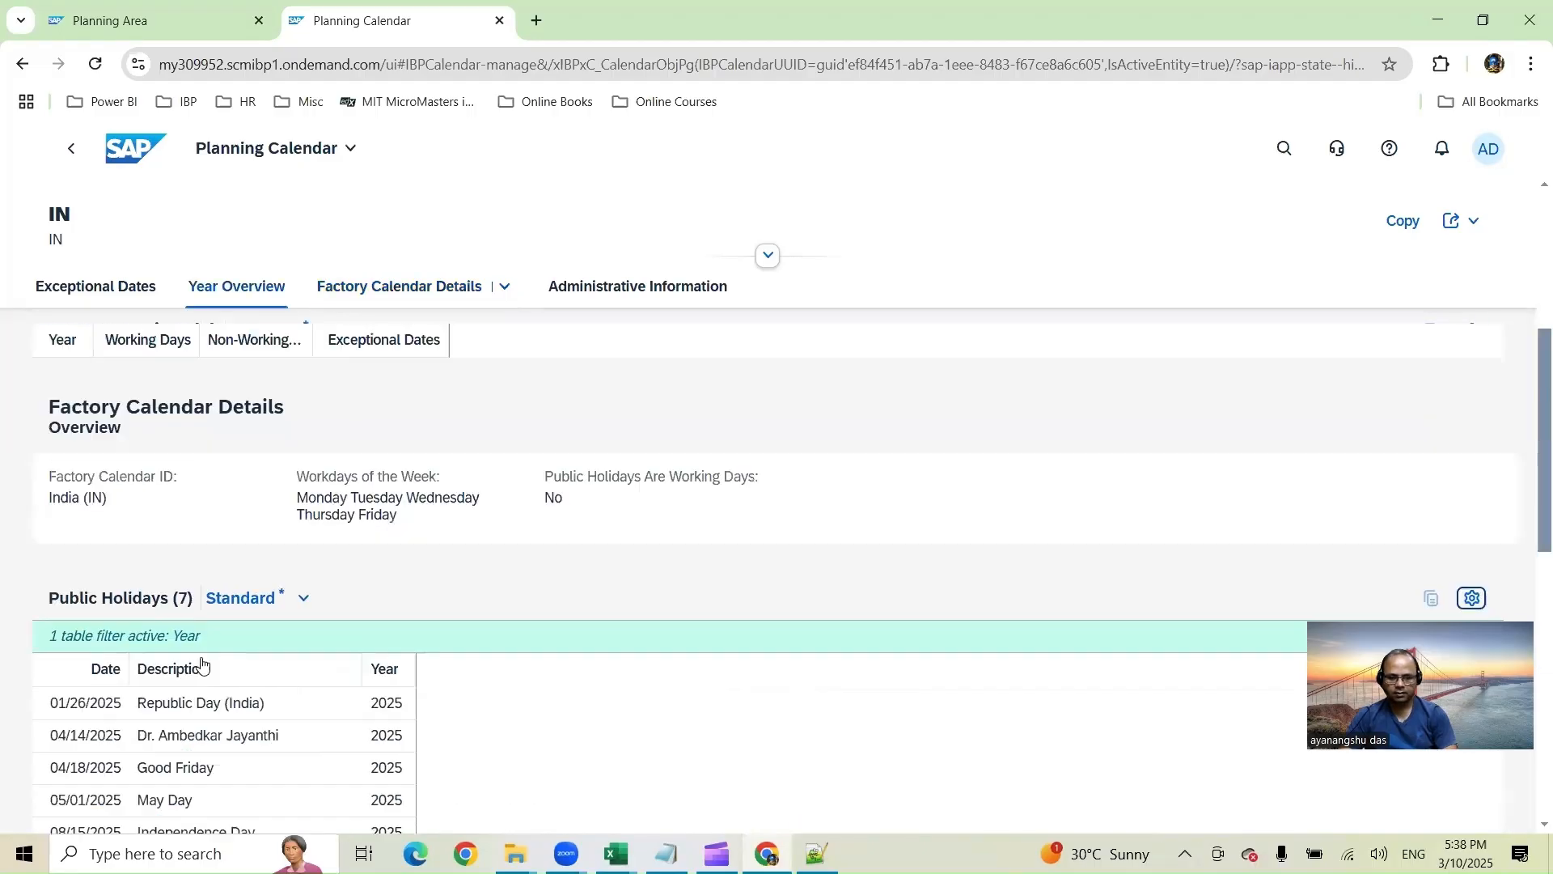
key(alt+Tab)
drag(1027, 794, 688, 794)
Step: Edit the planning view back to Month time level with the range starting JAN 2024, and apply it
click(164, 113)
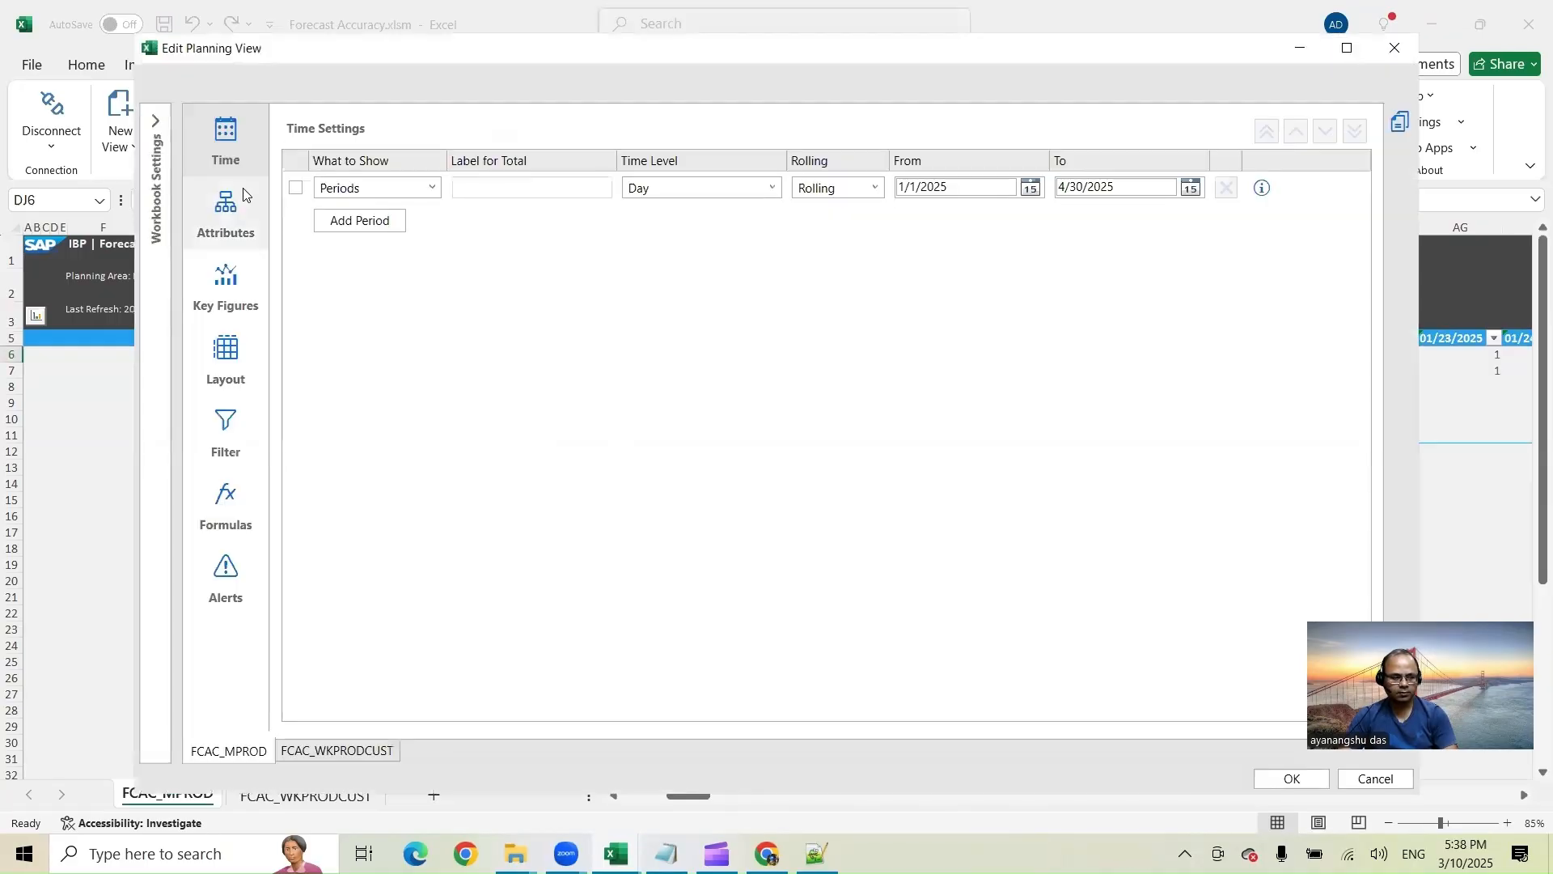
click(776, 191)
click(676, 264)
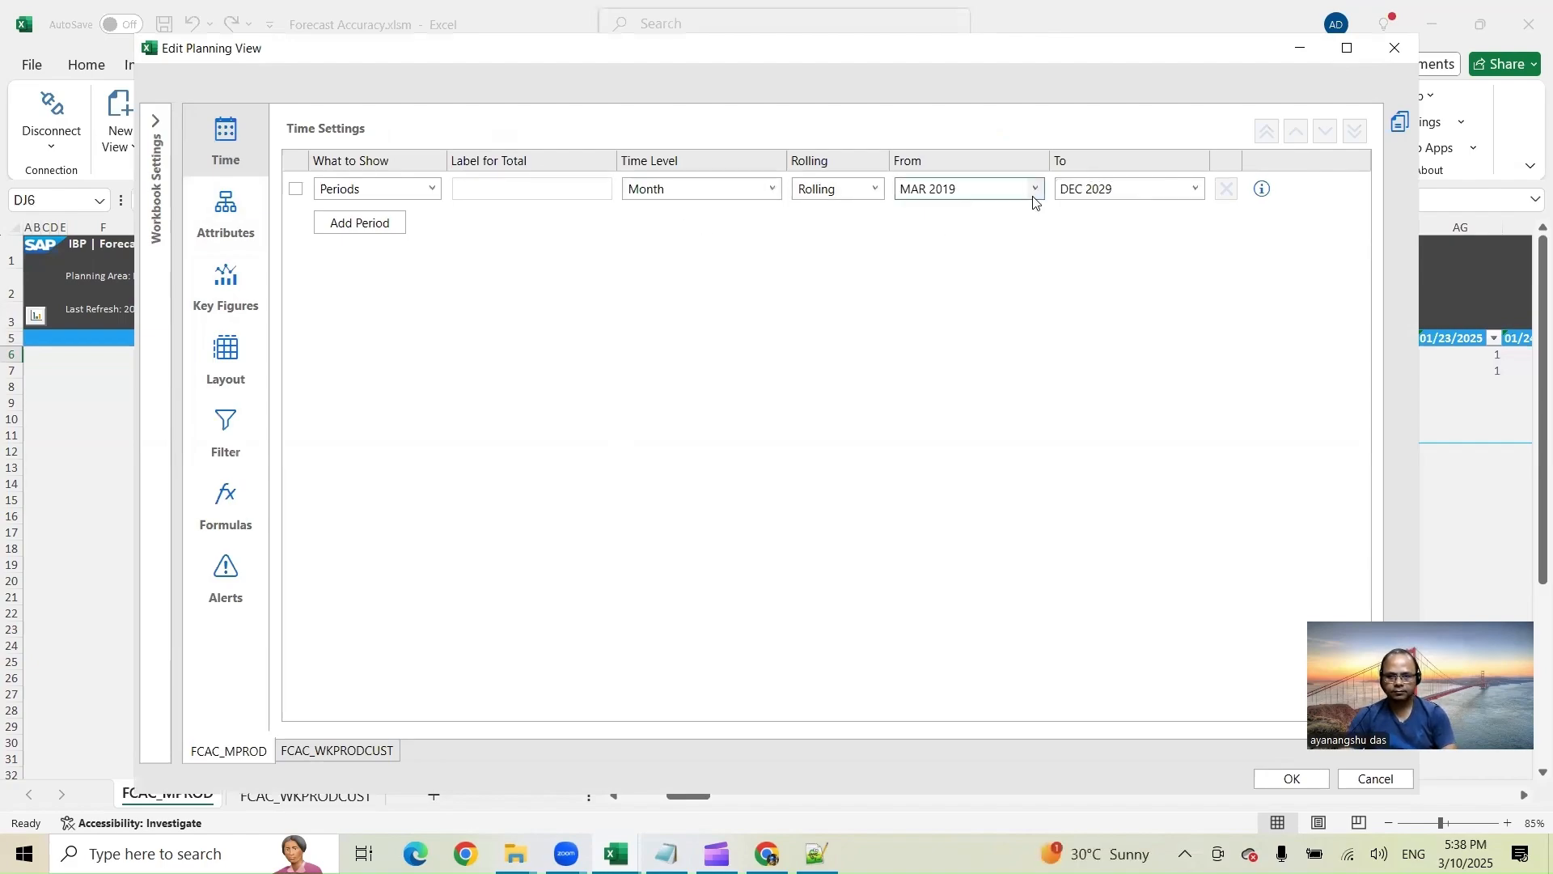
click(951, 197)
click(920, 191)
drag(926, 192, 859, 197)
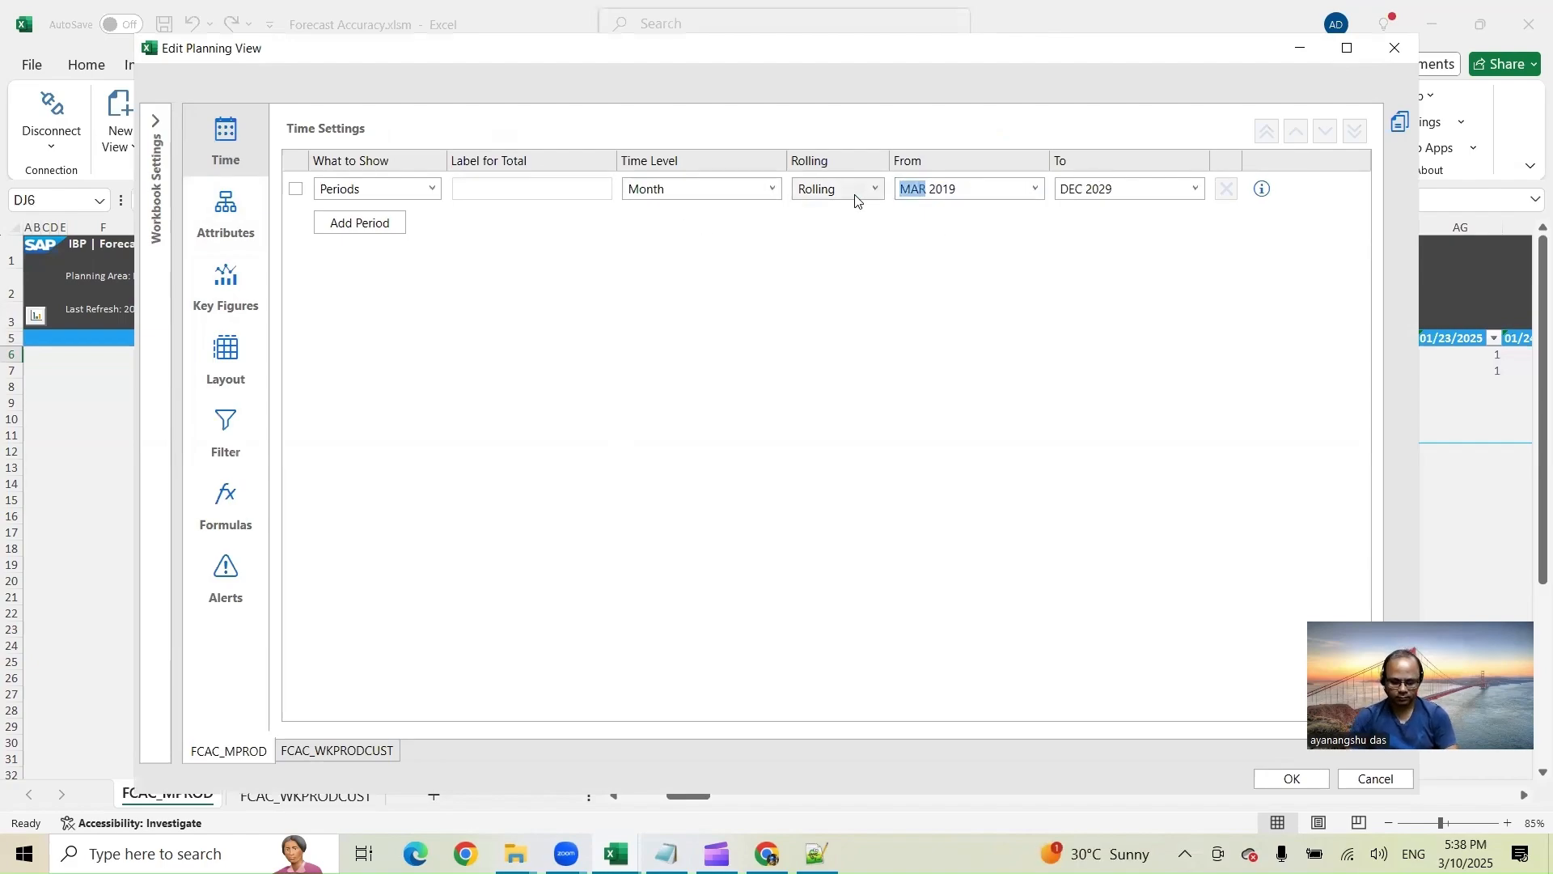
text(Jan)
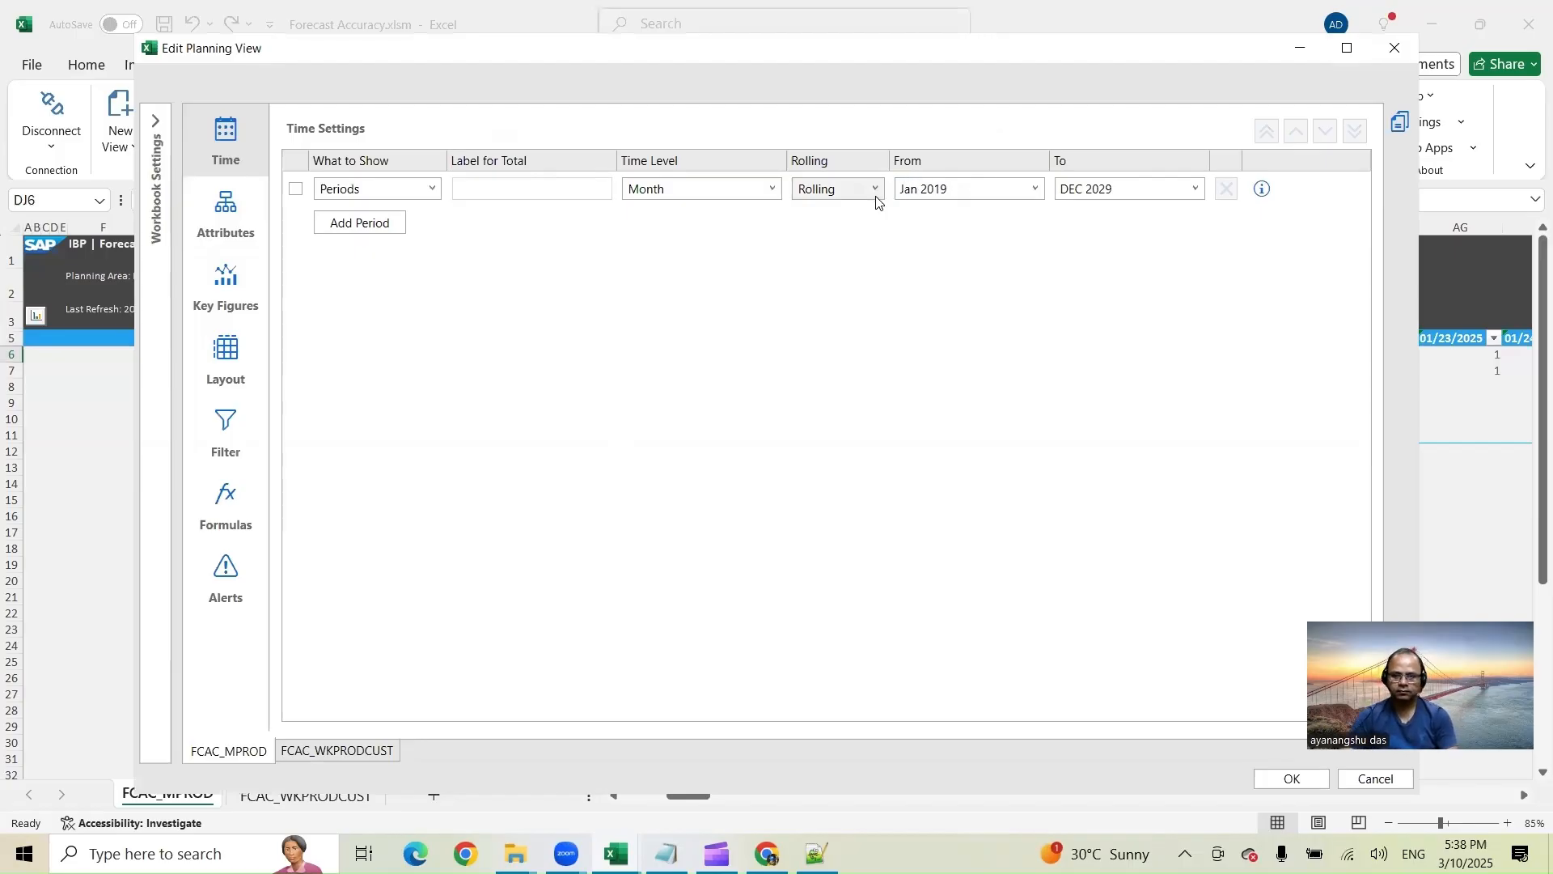
key(BackSpace)
key(BackSpace)
text(24)
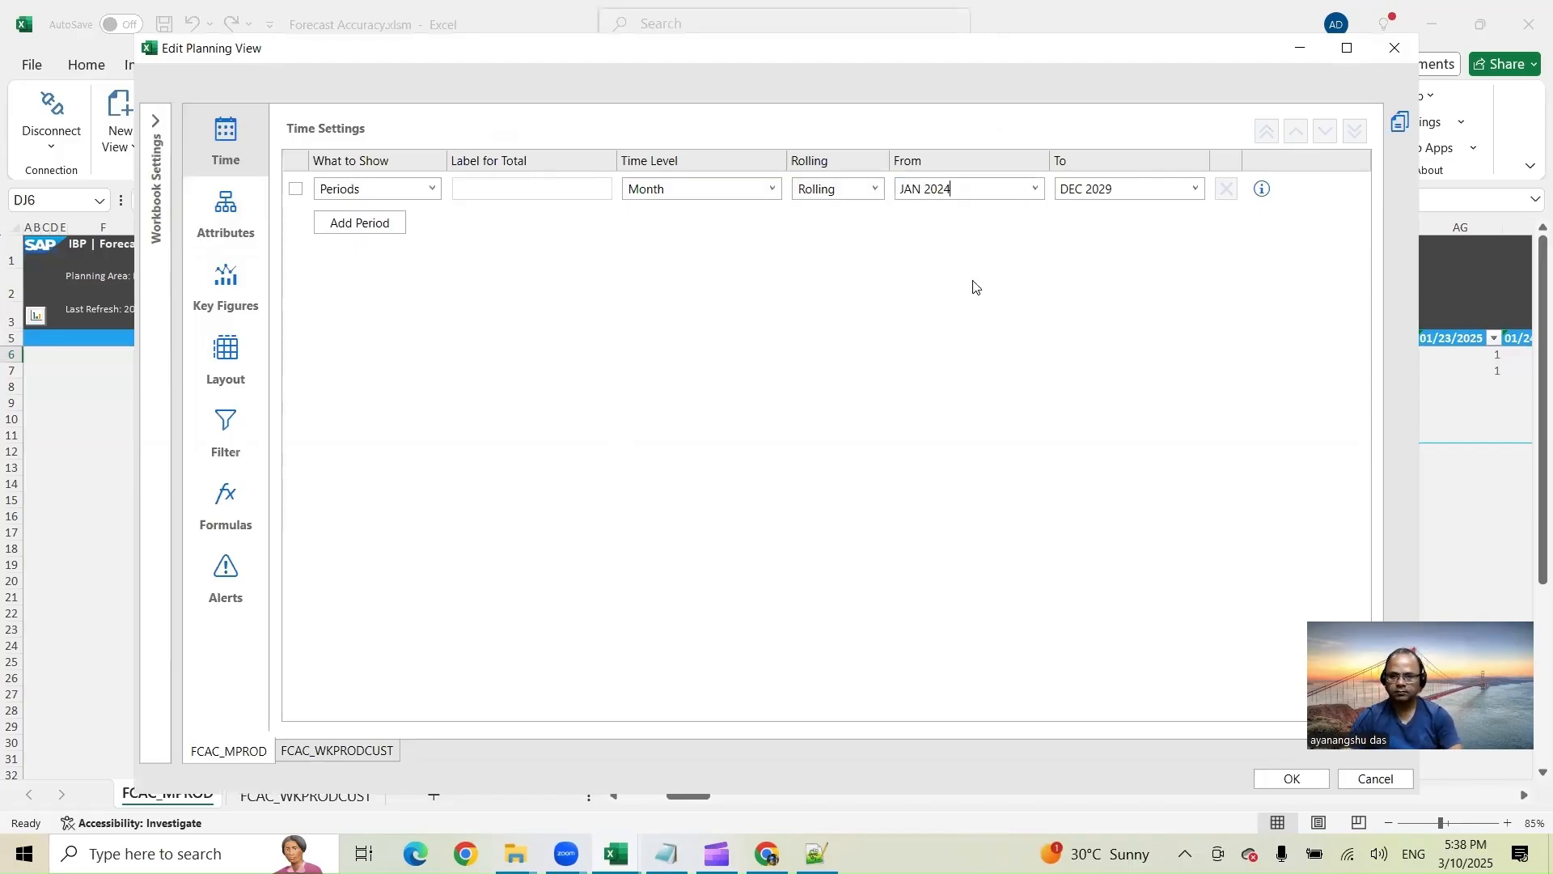
click(1108, 192)
text(DEC 2025)
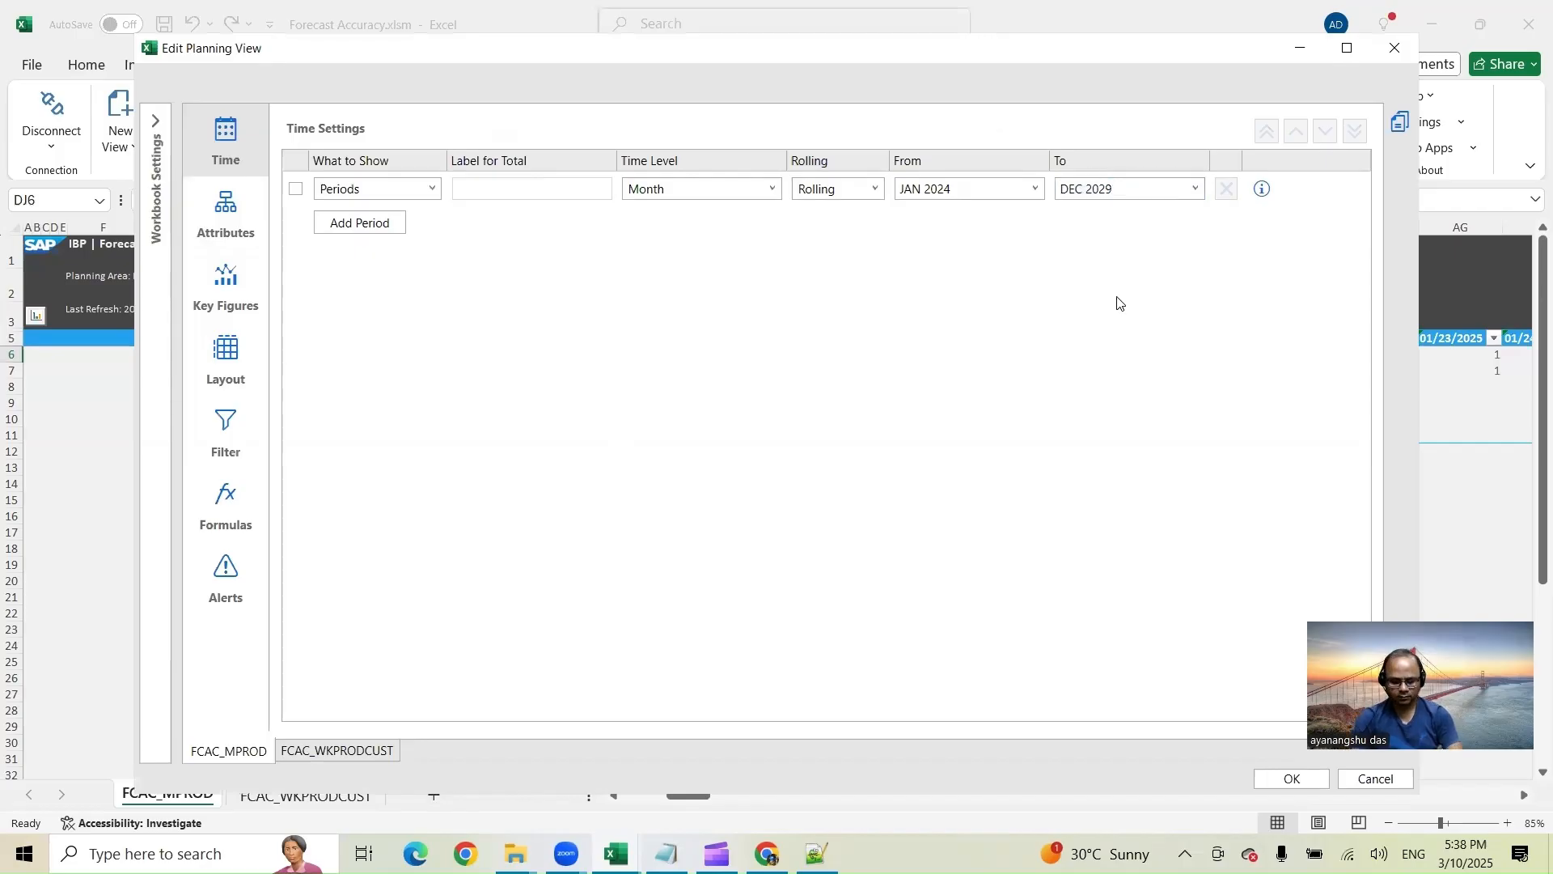
click(1302, 780)
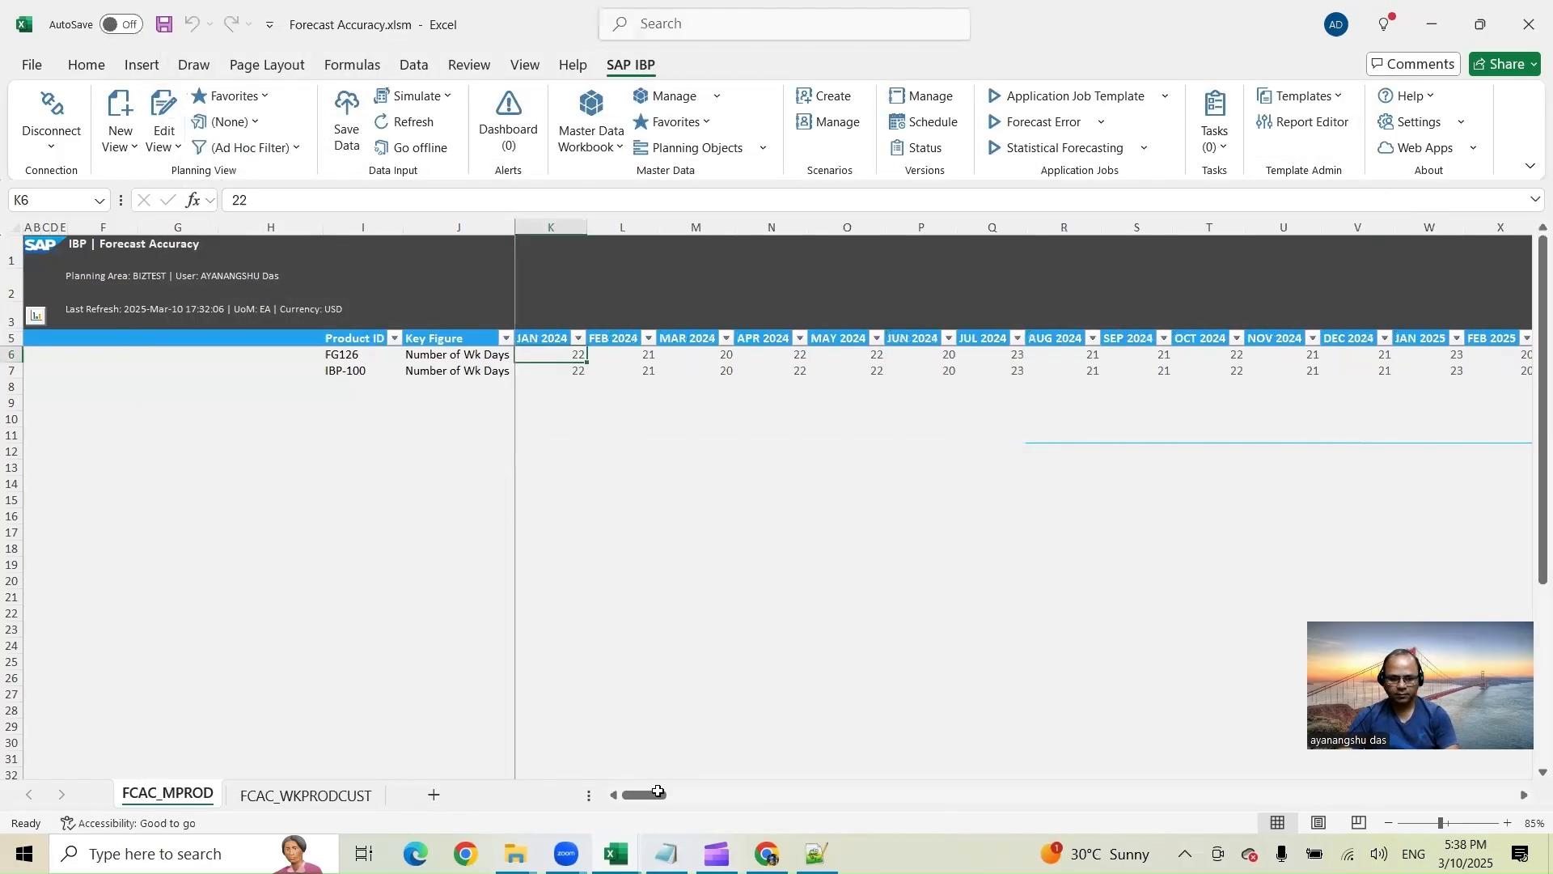
mouse_move(704, 796)
mouse_down()
mouse_move(666, 799)
mouse_move(696, 791)
mouse_up()
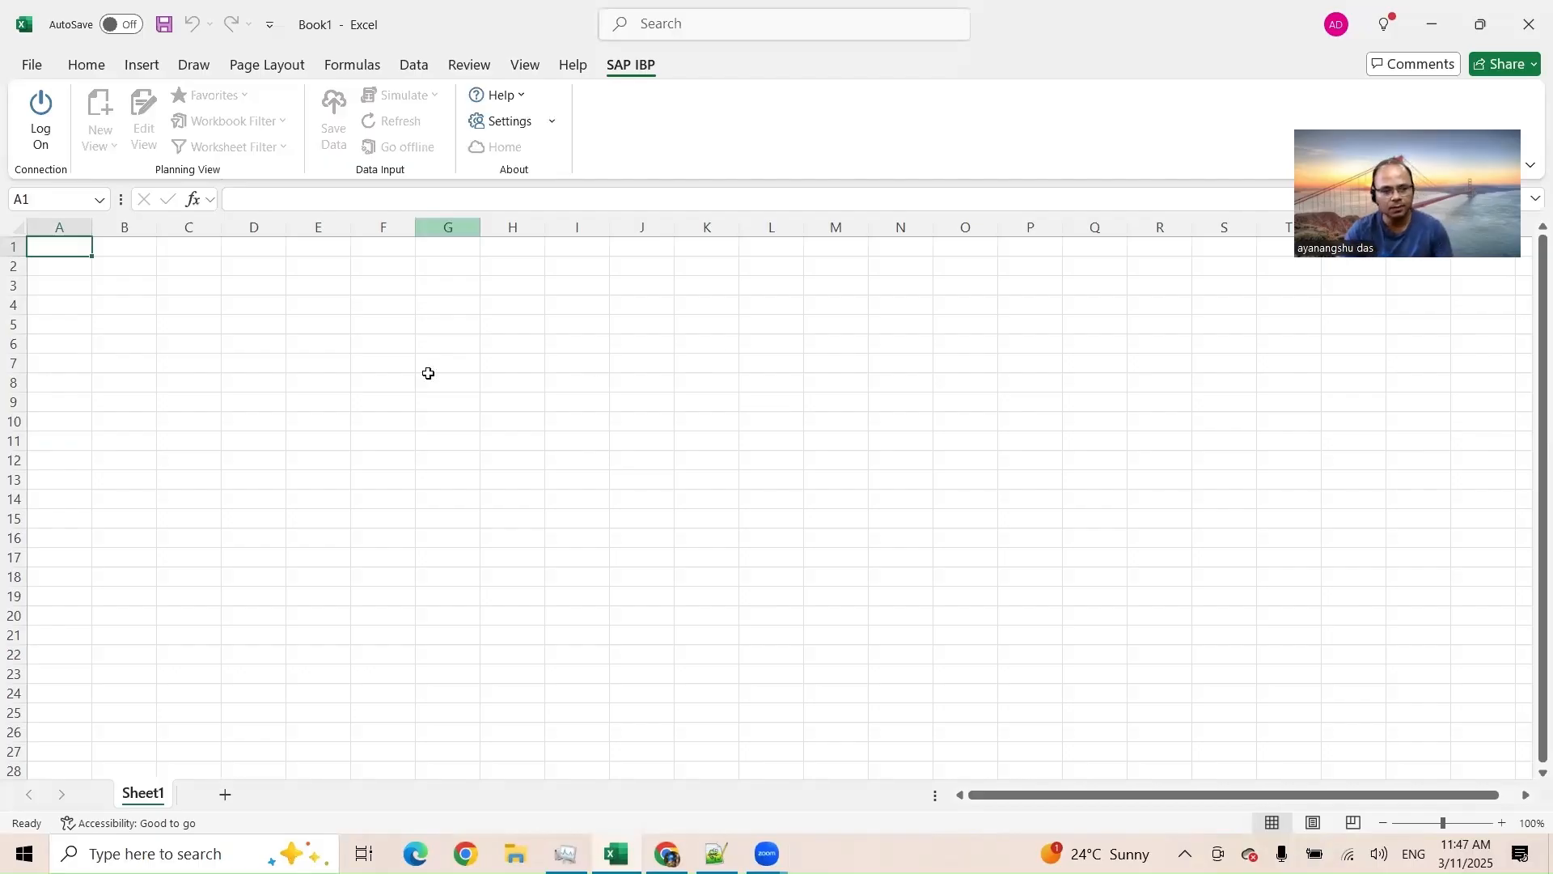
Step: Enter Product123 in cell C3 of a blank workbook and autofit column C's width
click(210, 287)
text(P)
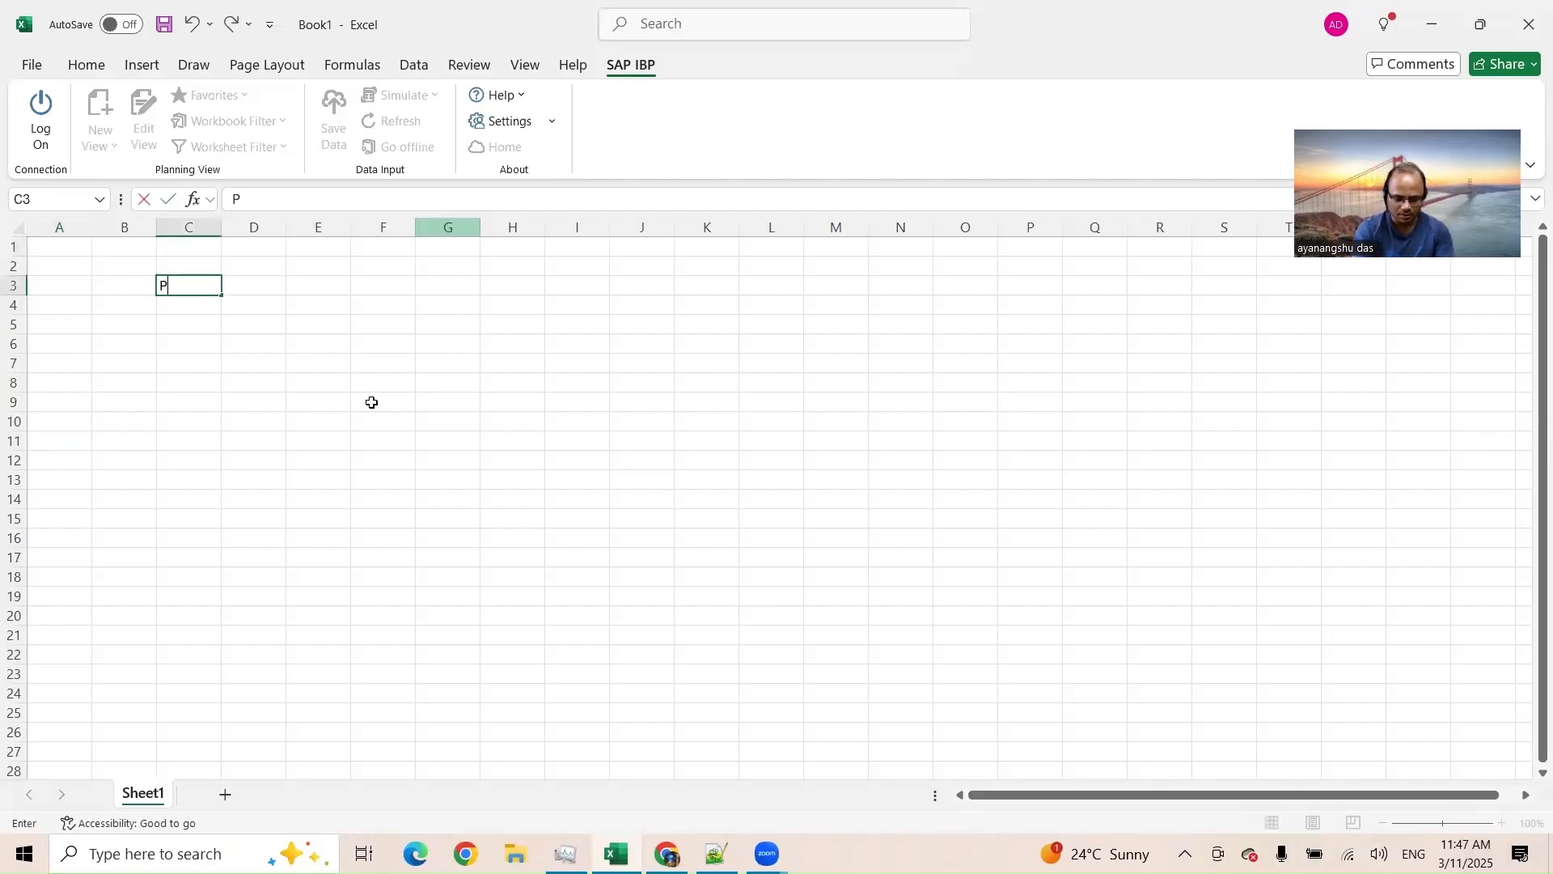
text(roduct123)
key(Tab)
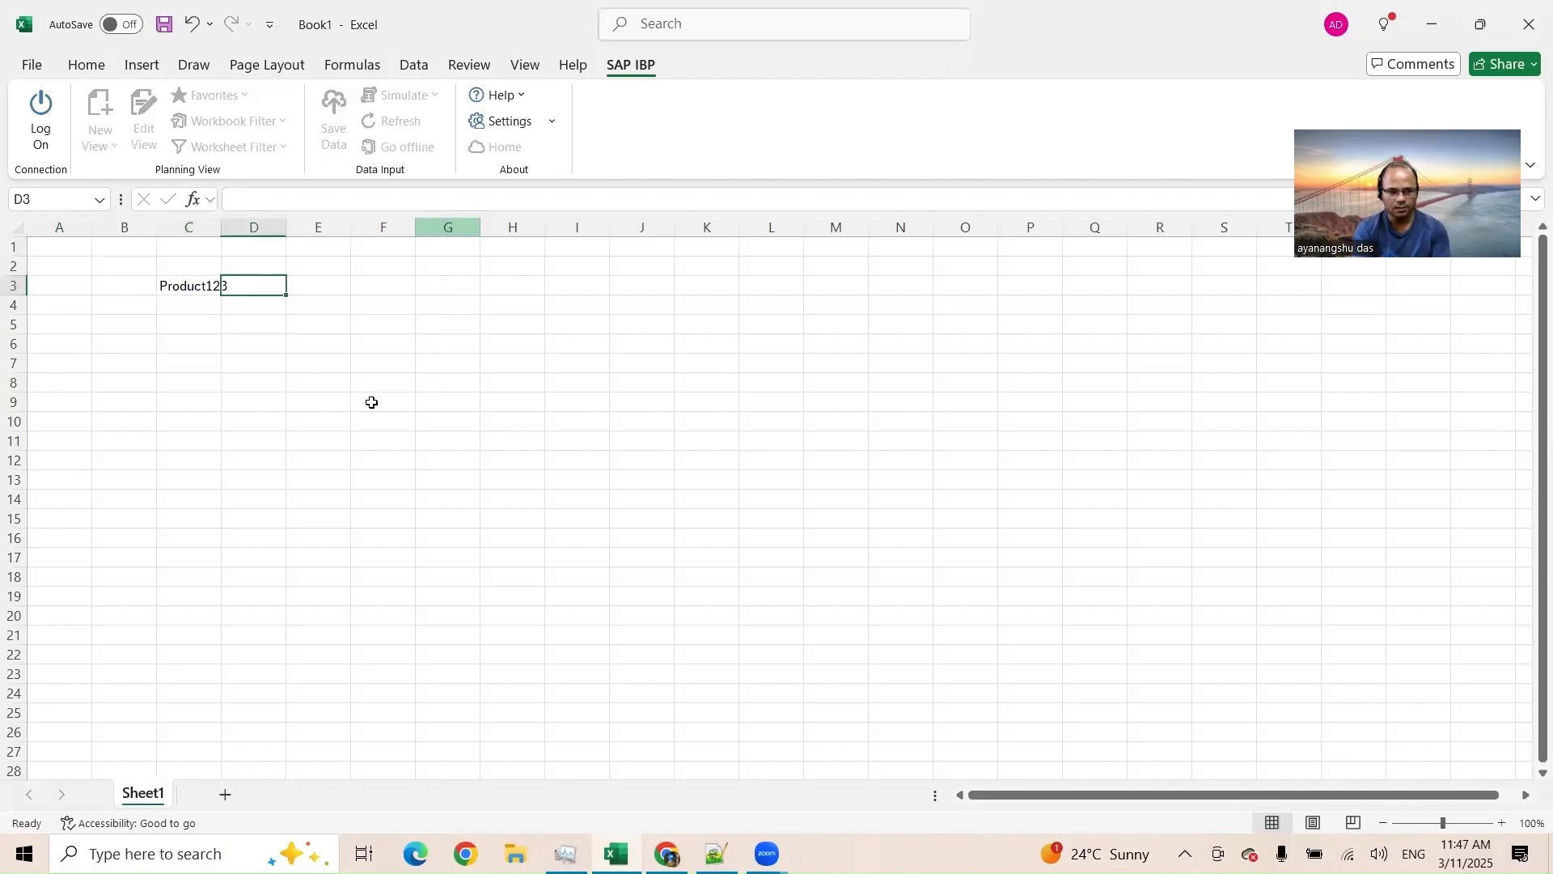
double_click(221, 227)
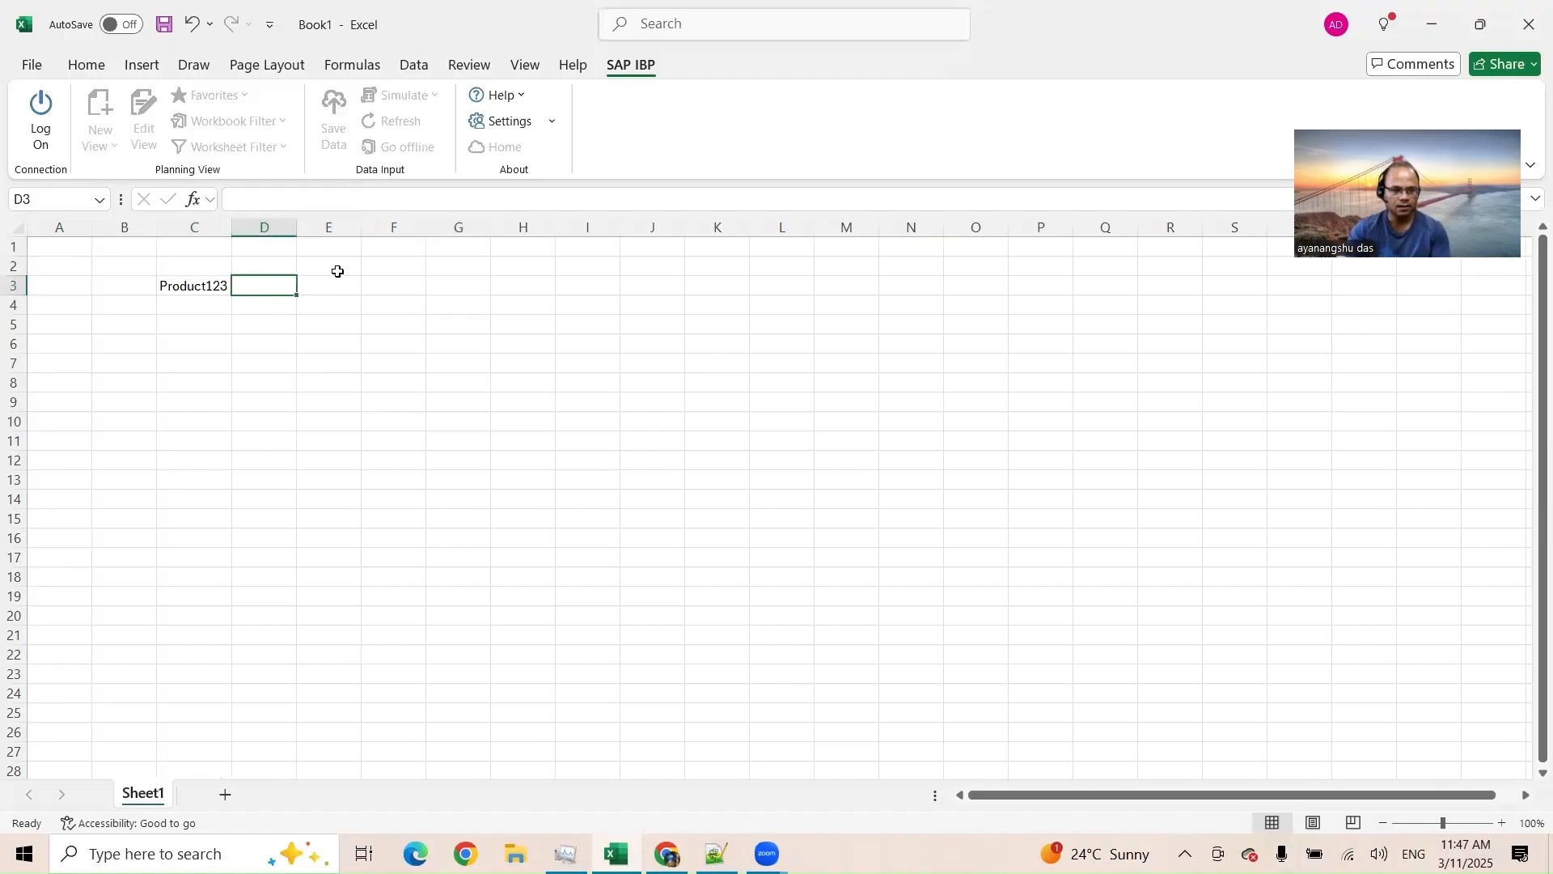
Step: Enter Jan 2024 in cell E2 and fill the month headers across to Feb-25 in column R
click(340, 273)
text(Jan)
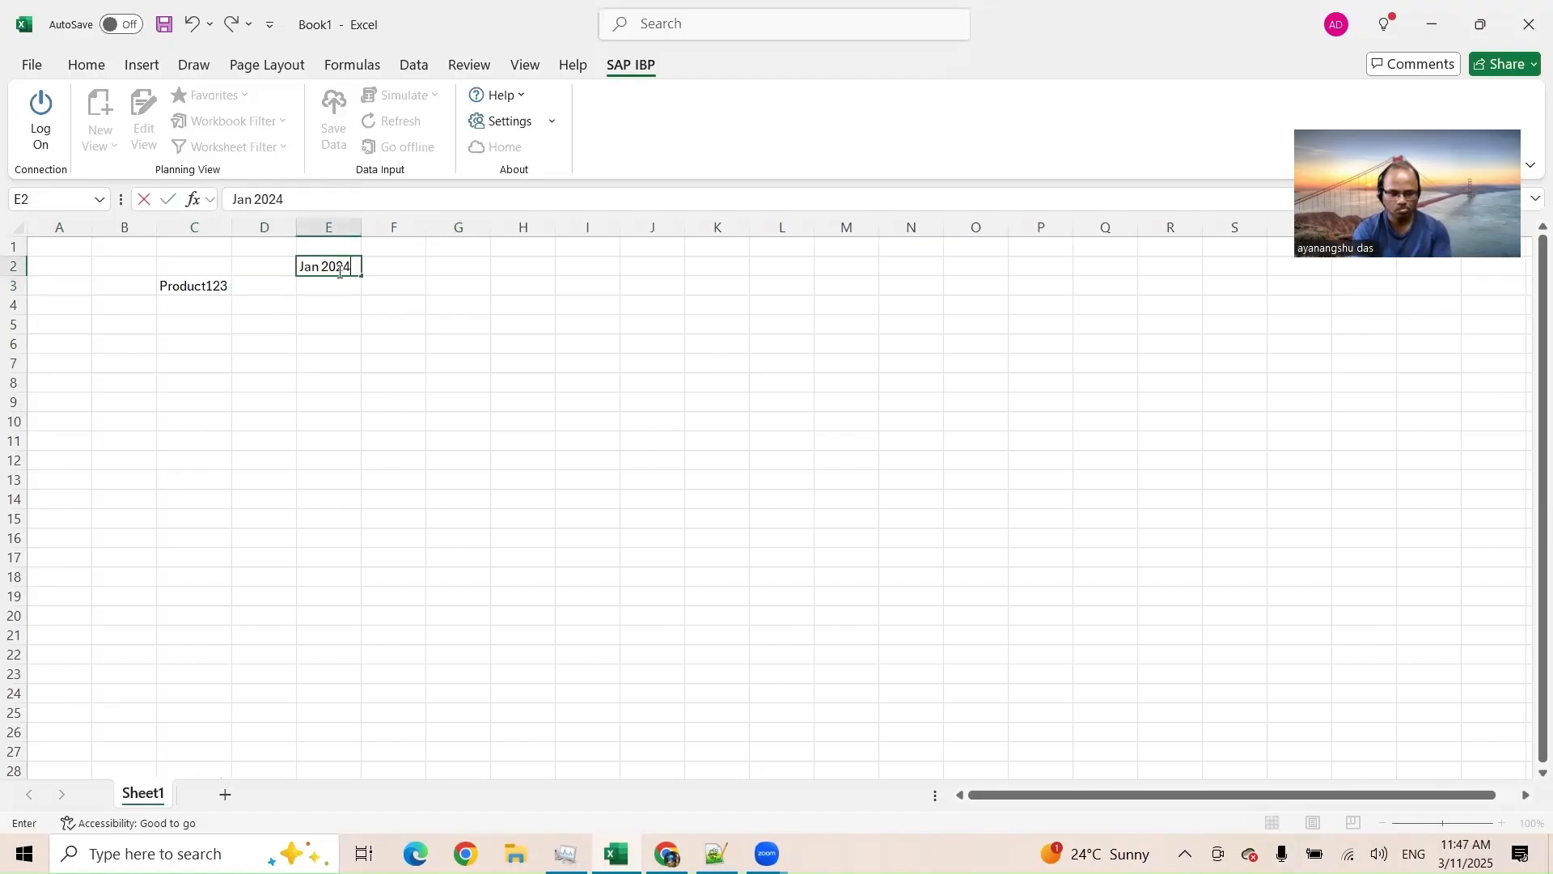
text( 2024)
key(Tab)
click(340, 270)
drag(361, 276, 1206, 281)
Step: Label cell D3 ConsensusDemand and autofit column D to fit it
click(260, 284)
text(ConsensusDemand)
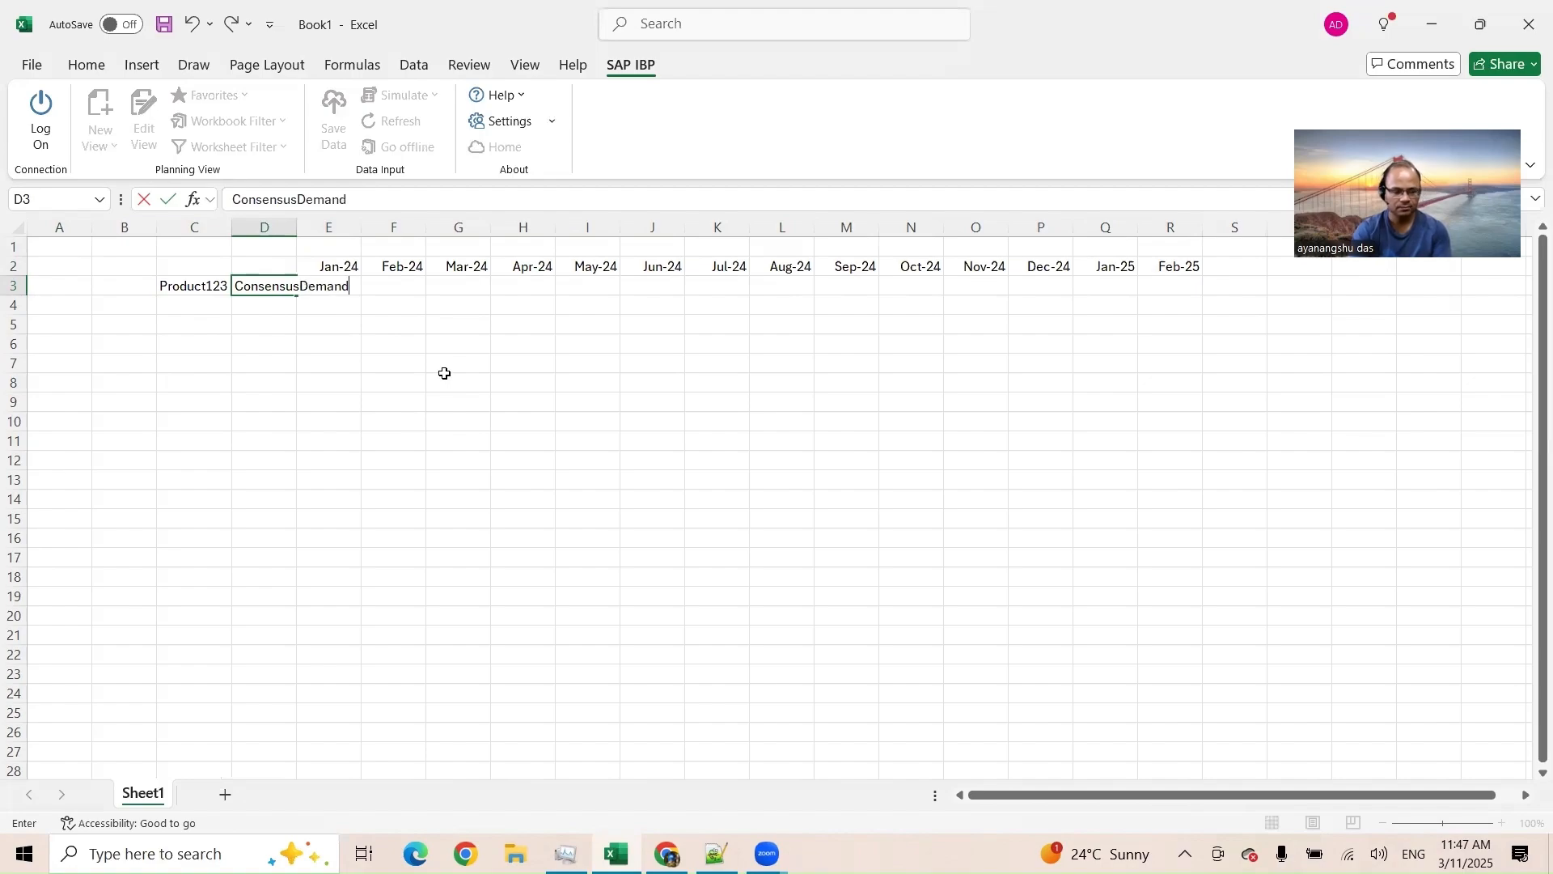
click(445, 374)
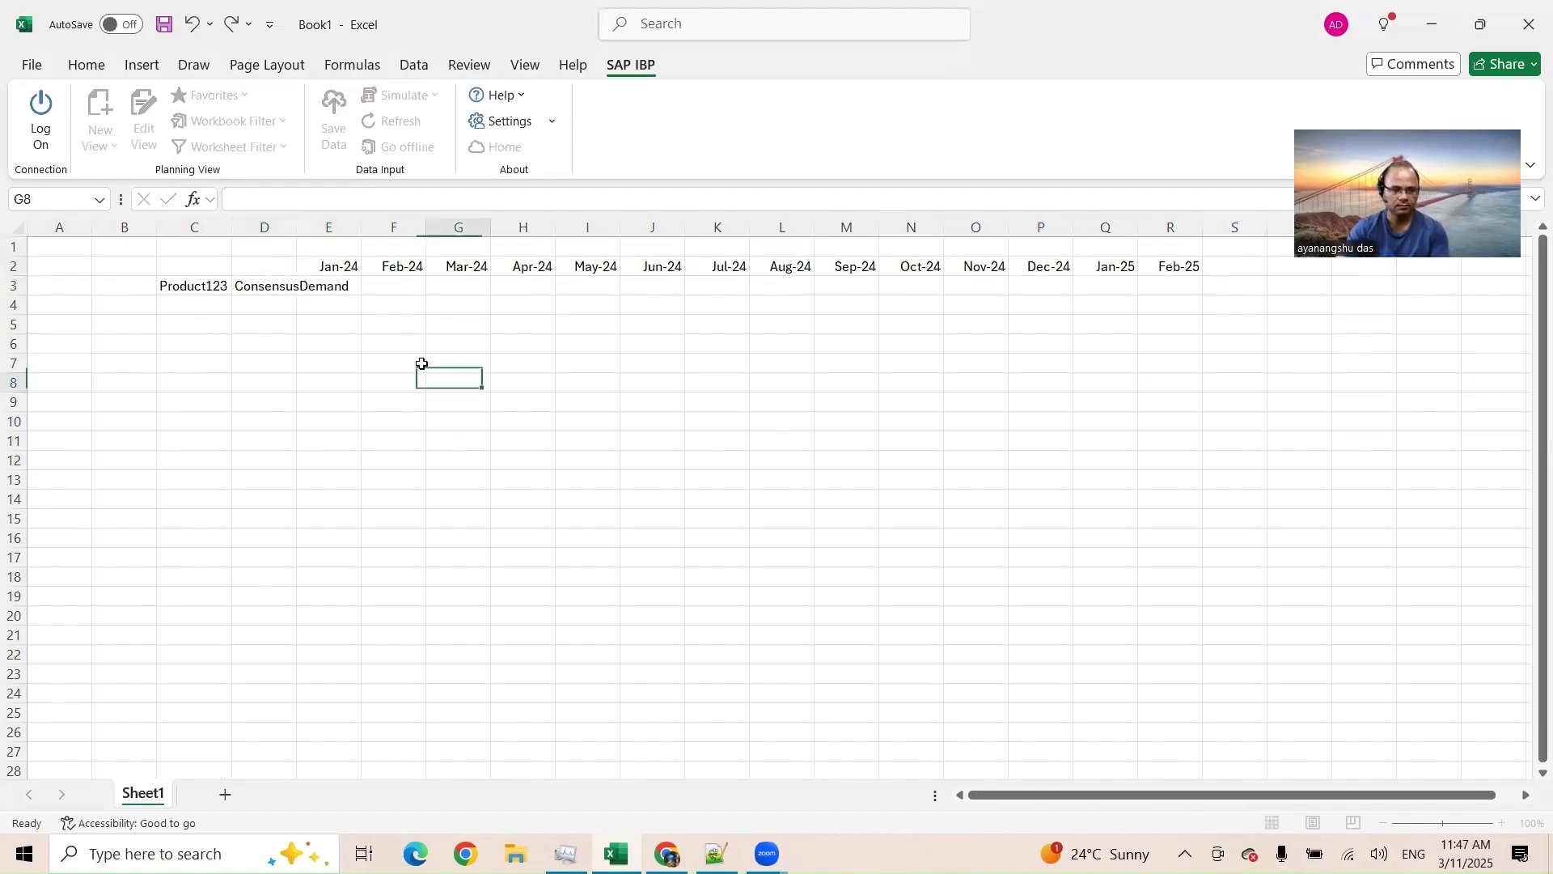
double_click(297, 227)
Step: Fill row 3 from Jan-24 to Feb-25 with the formula =RANDBETWEEN(100,200) as sample demand
click(387, 287)
text(=rand)
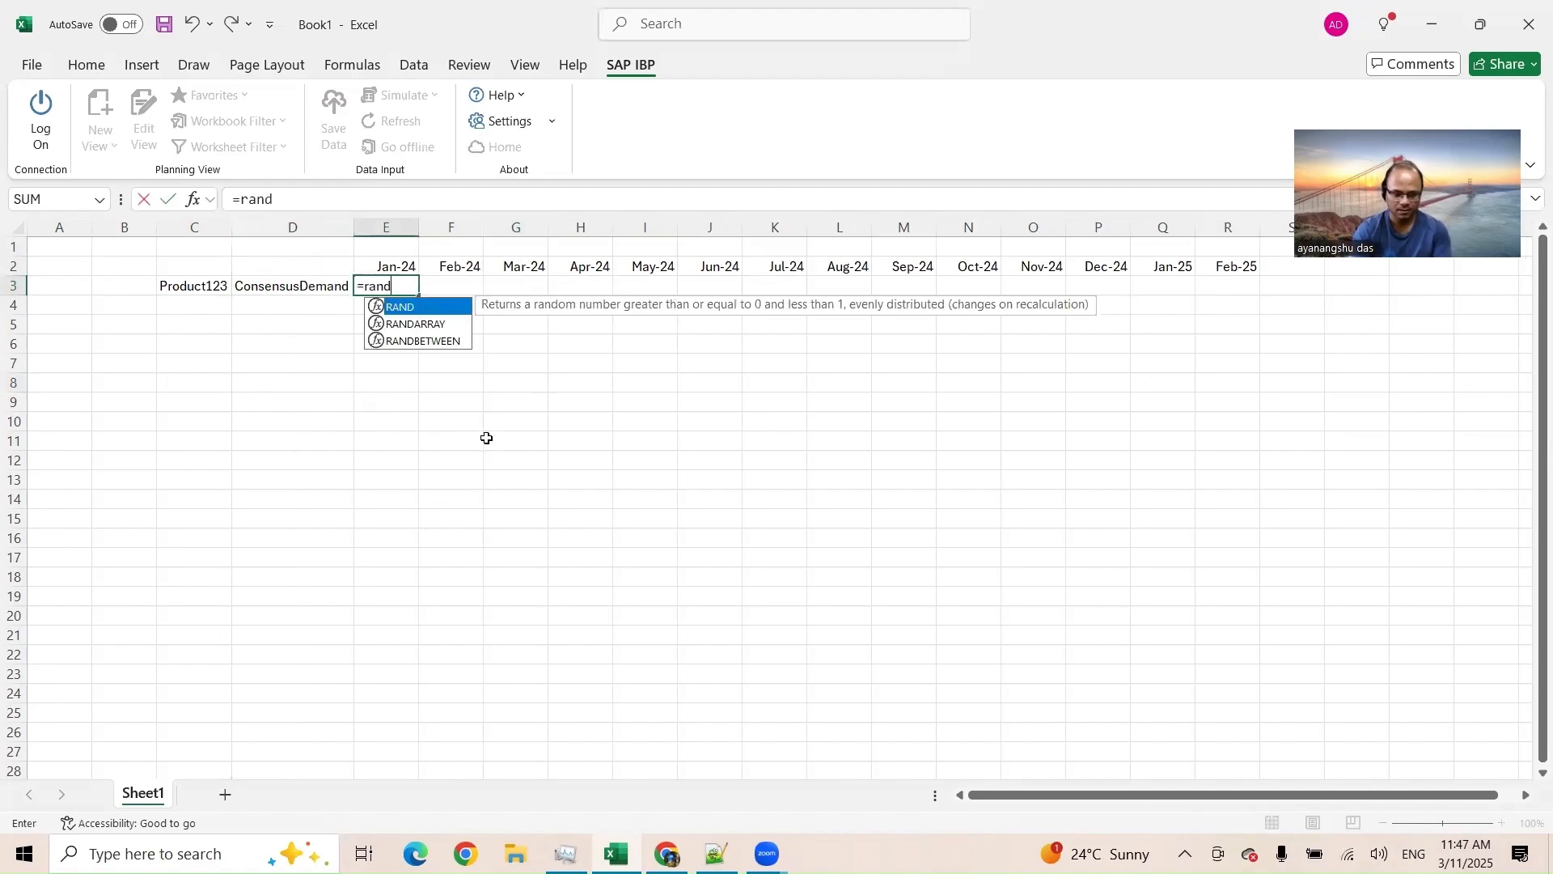
key(Down)
key(Down)
key(Tab)
text(1)
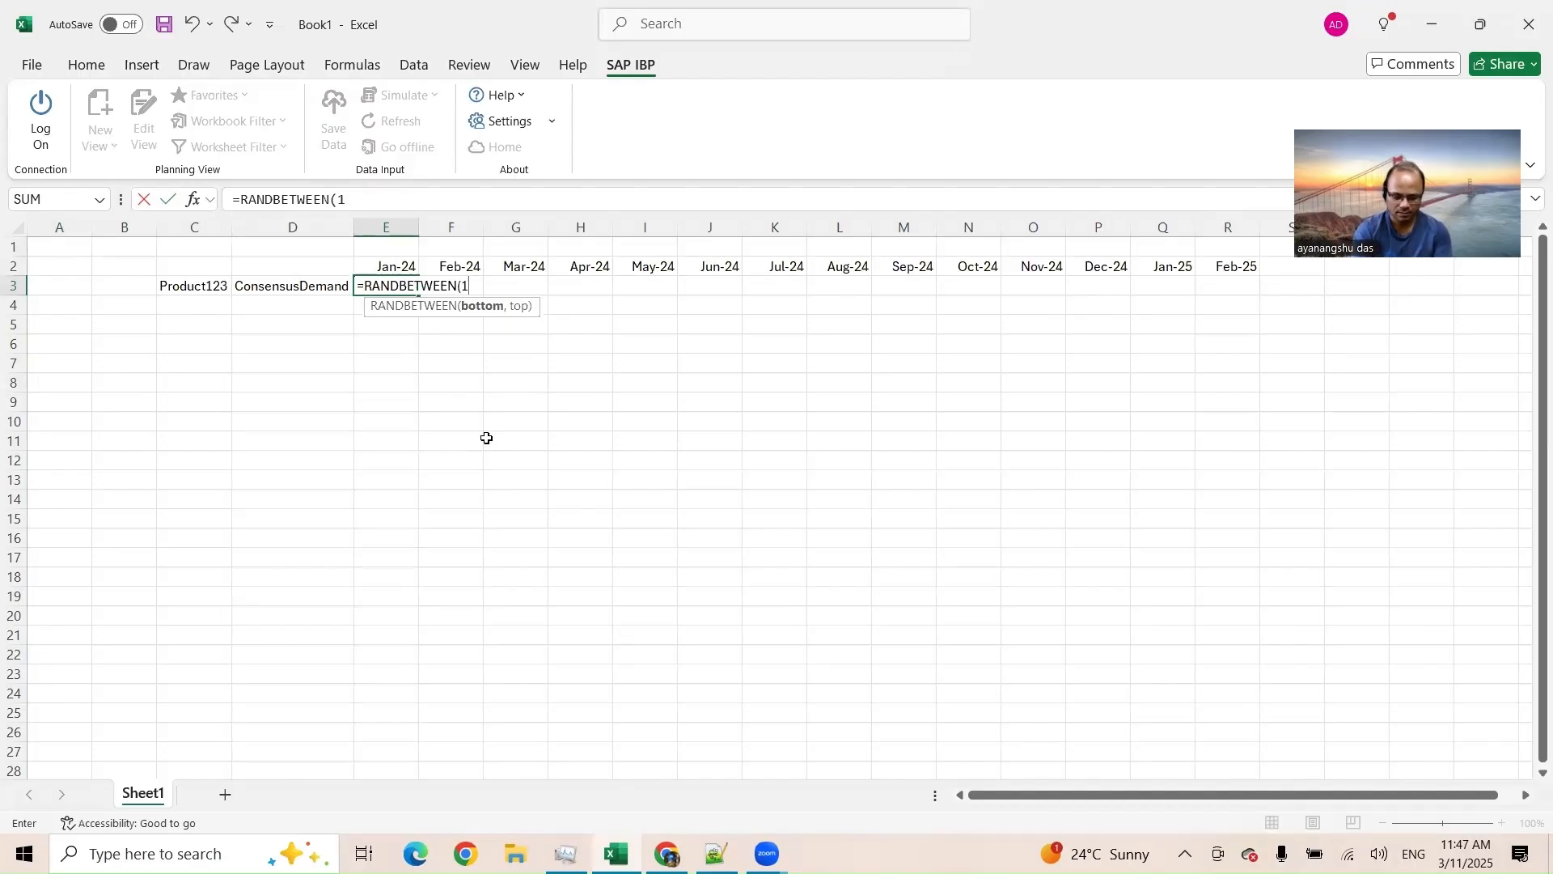
text(00,200))
key(Return)
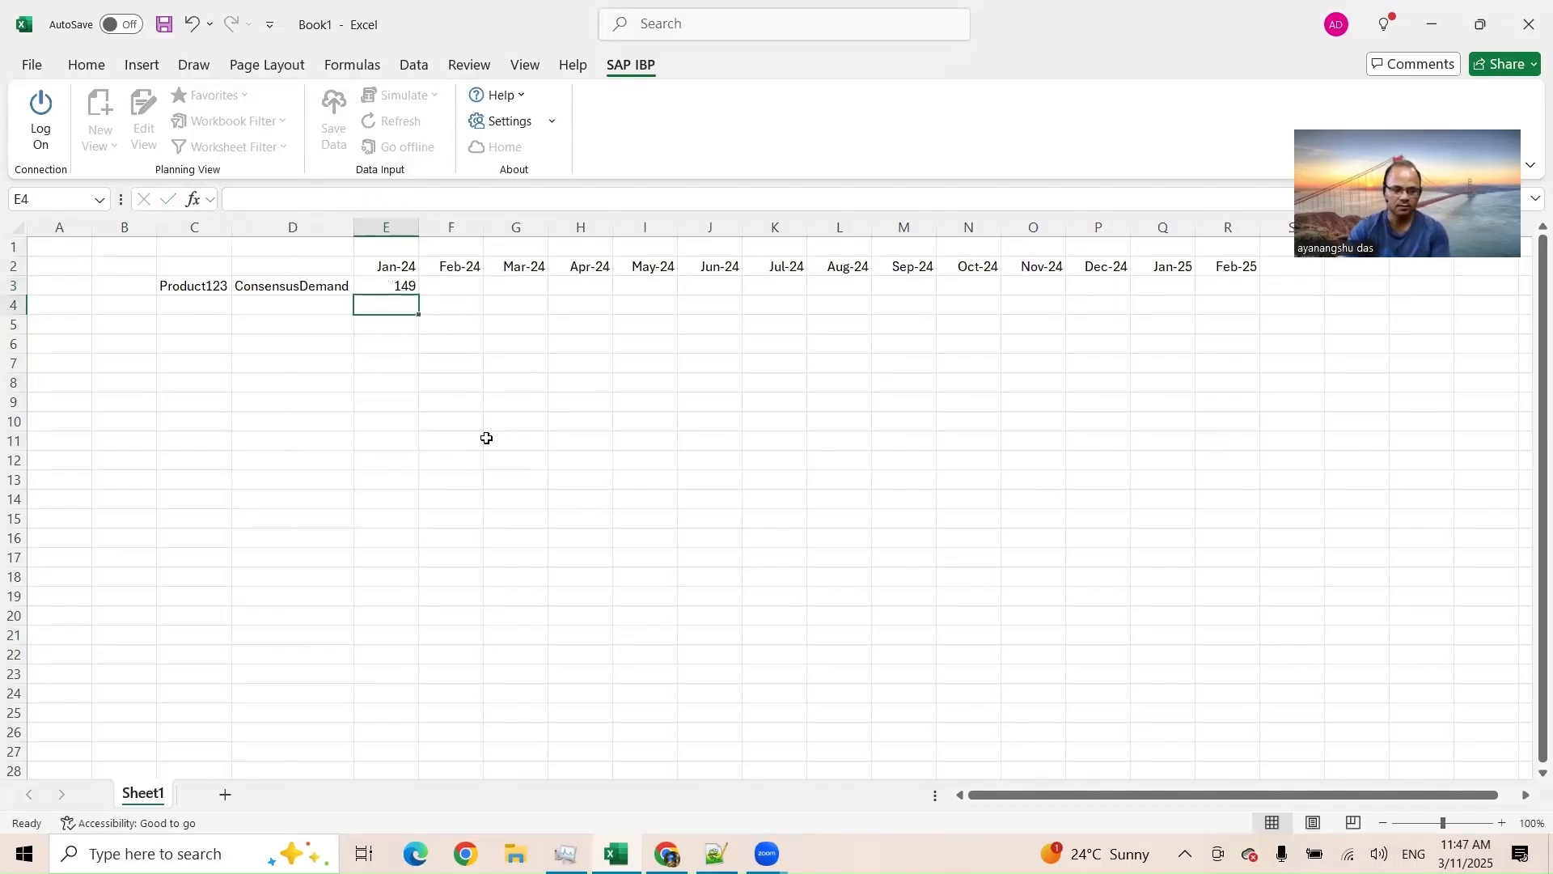
click(417, 288)
drag(419, 294, 1252, 305)
Step: Label cell D4 NumWkD
click(342, 306)
text(NumWkD)
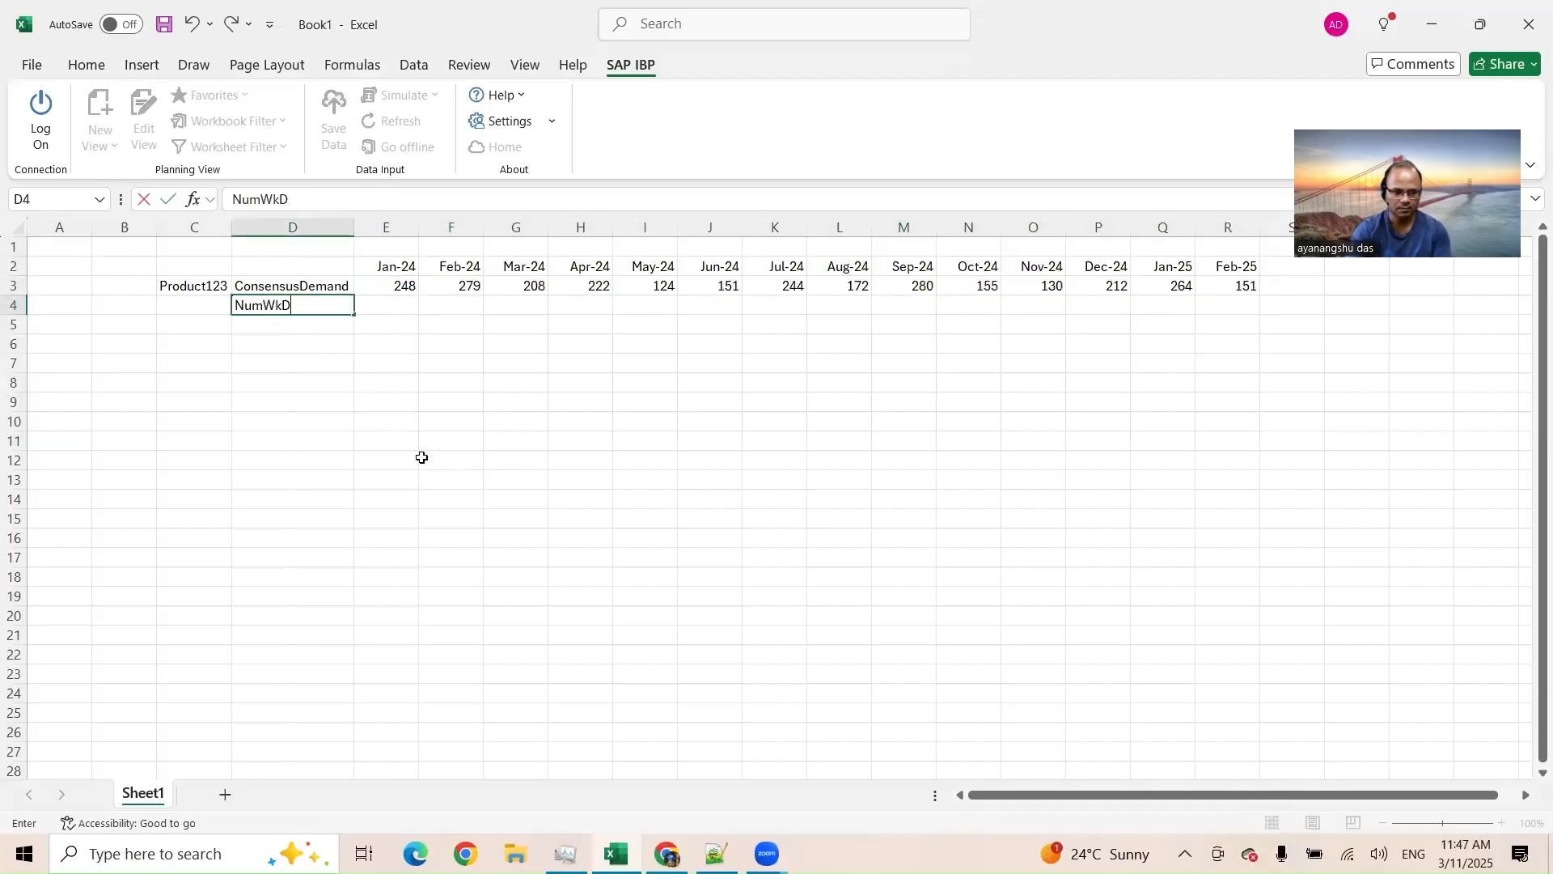
key(Tab)
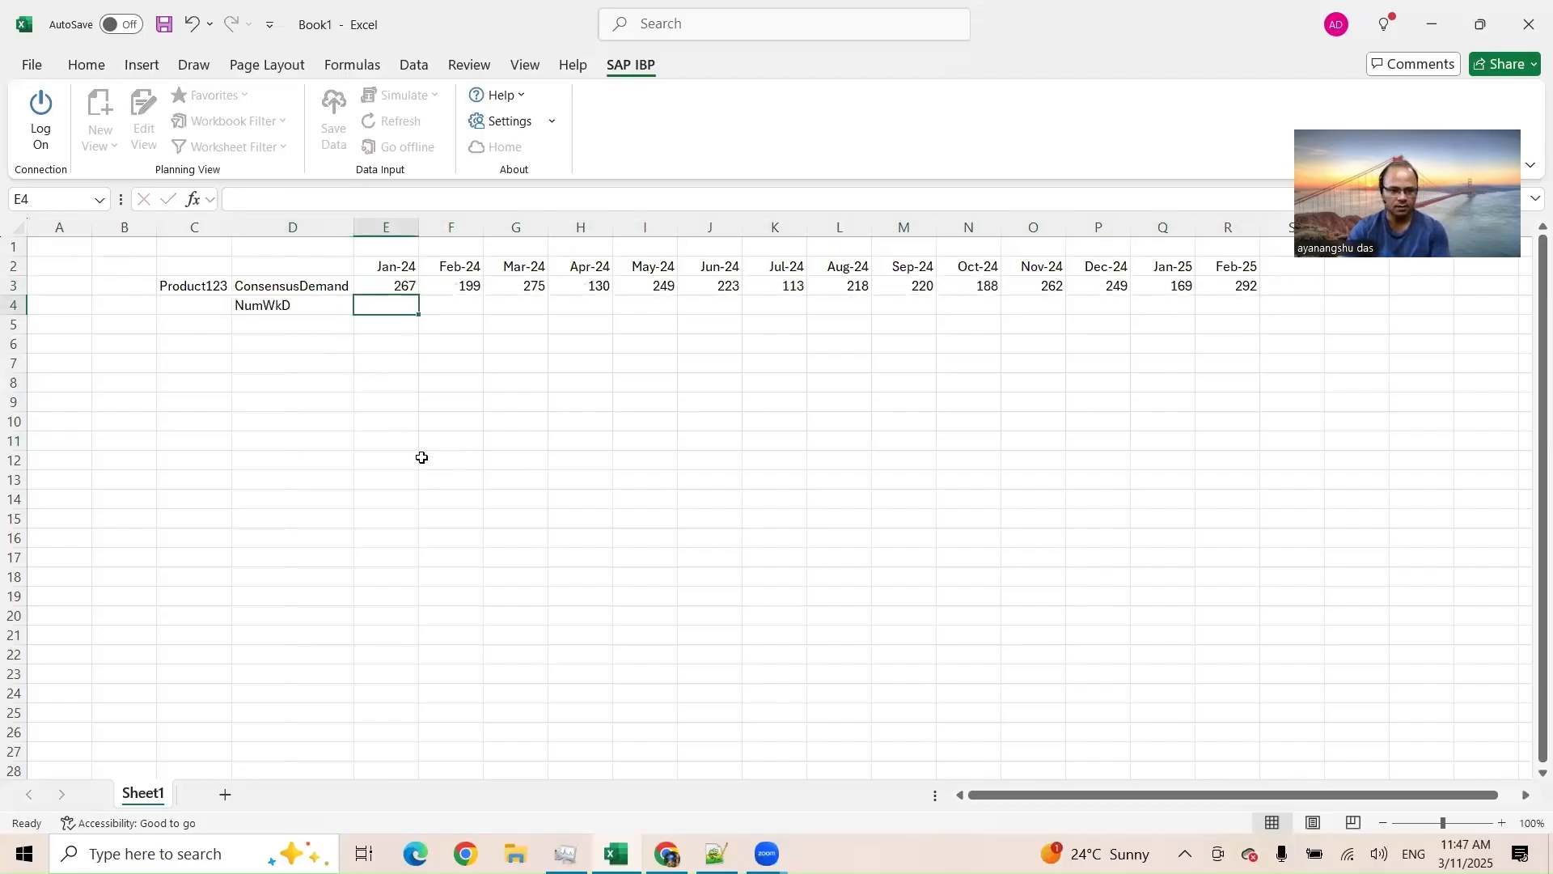
Step: Fill row 4 from Jan-24 to Feb-25 with =RANDBETWEEN(18,23) as sample working days
text(=rand)
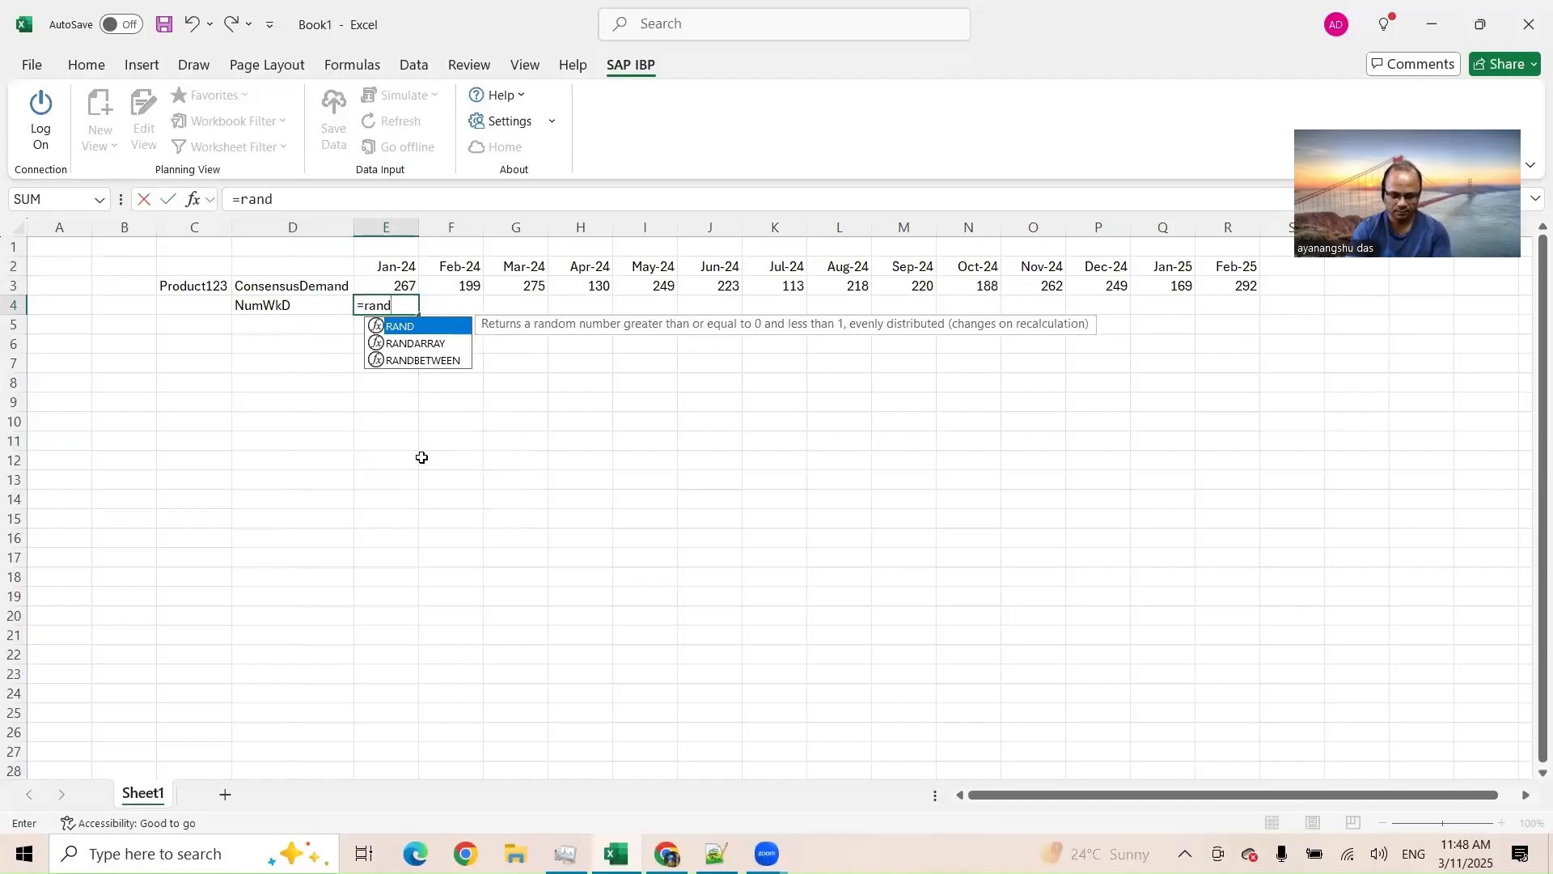
key(Down)
key(Down)
key(Tab)
text(18)
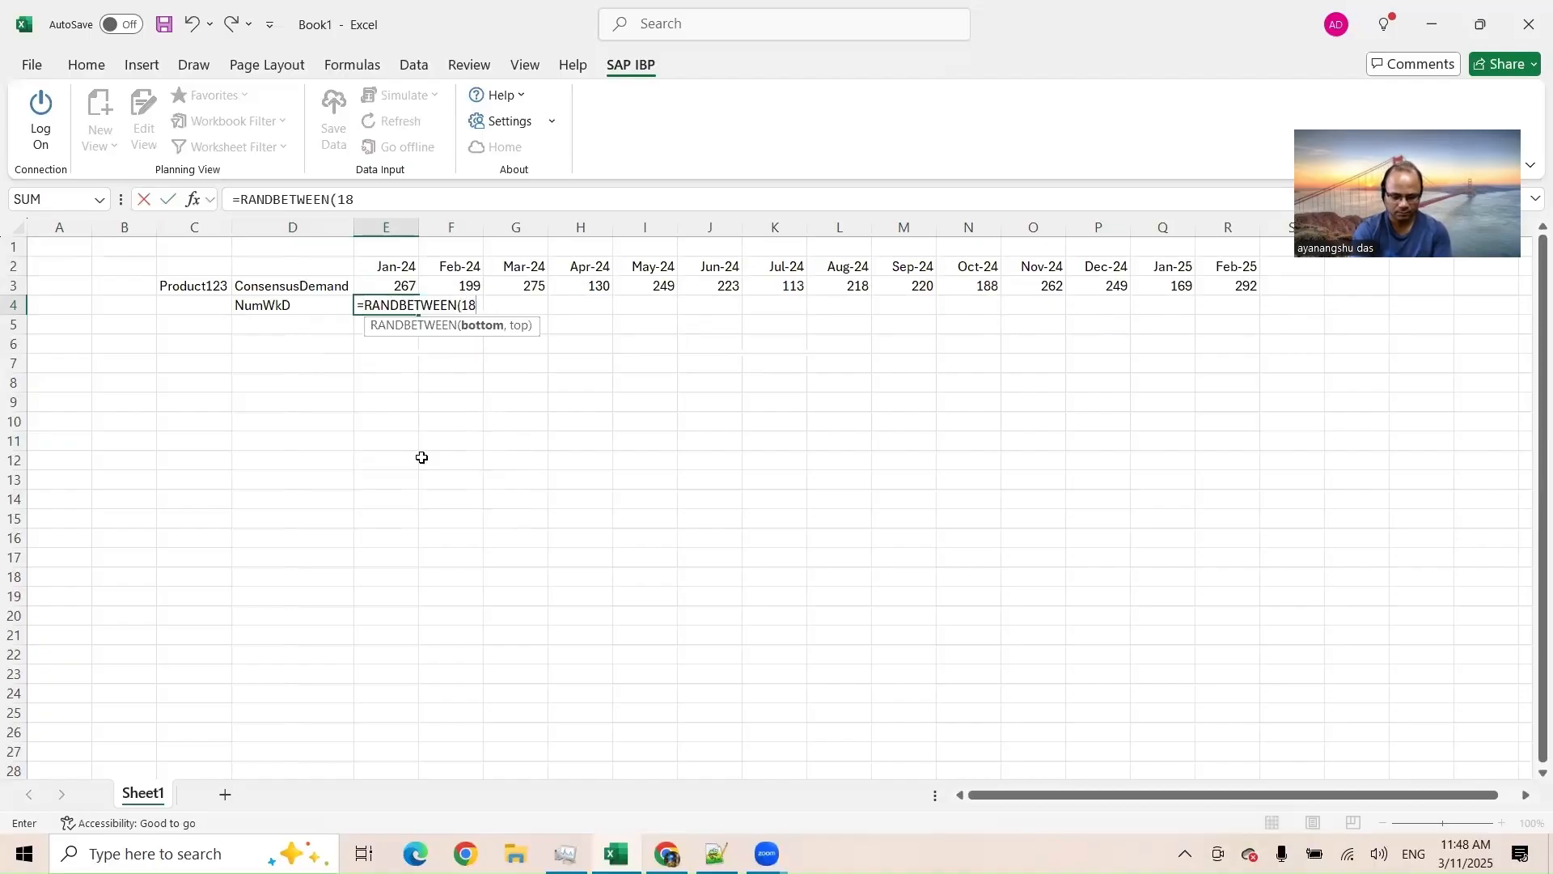
text(,23))
key(Return)
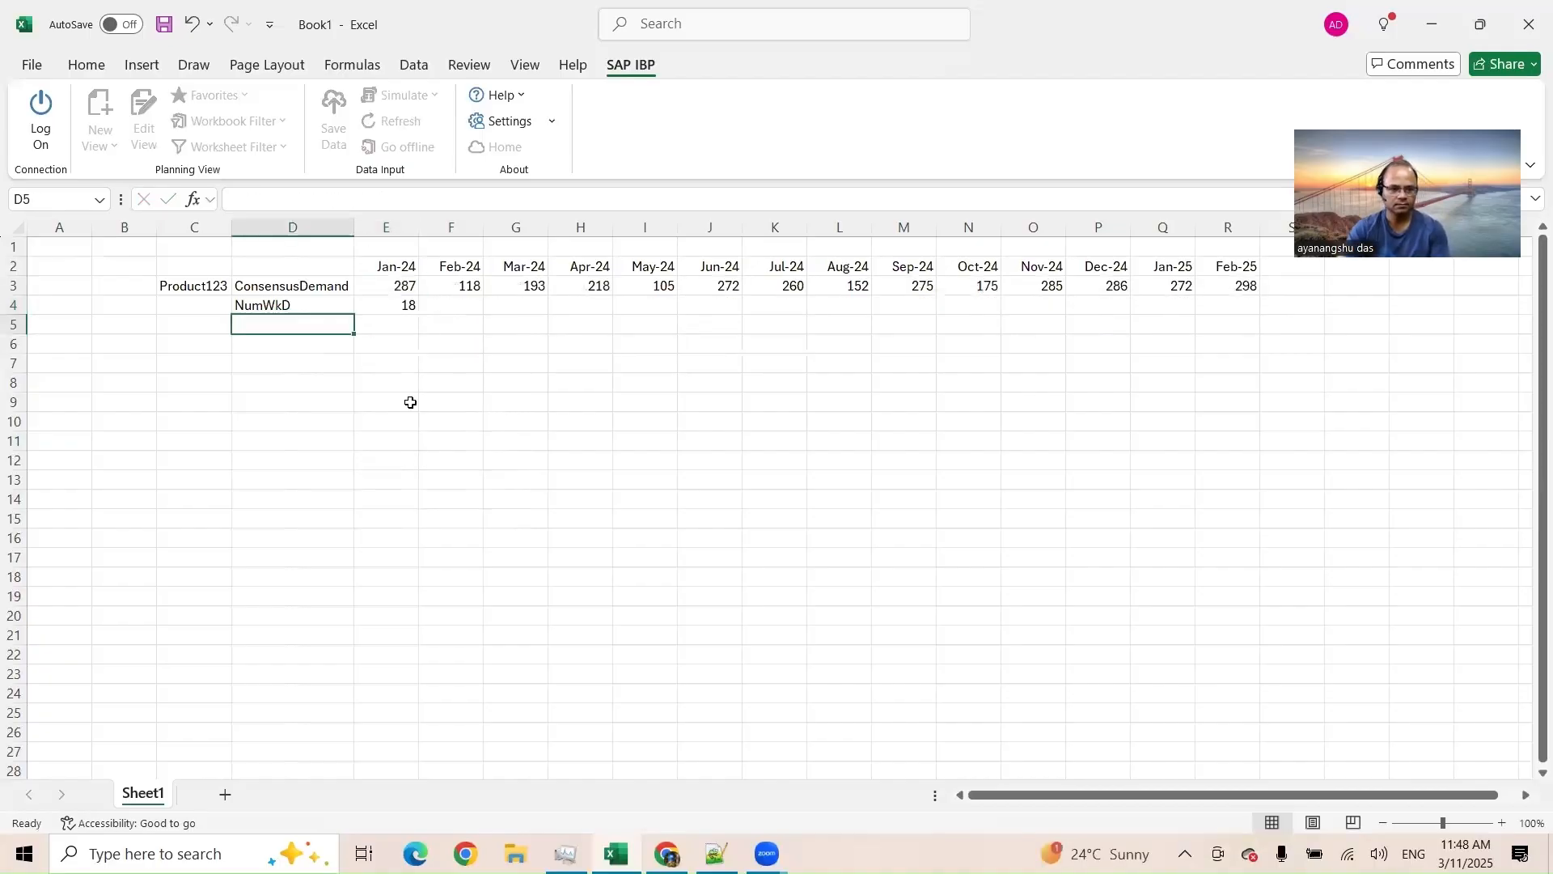
click(376, 306)
drag(415, 317, 1256, 314)
shift+click(400, 285)
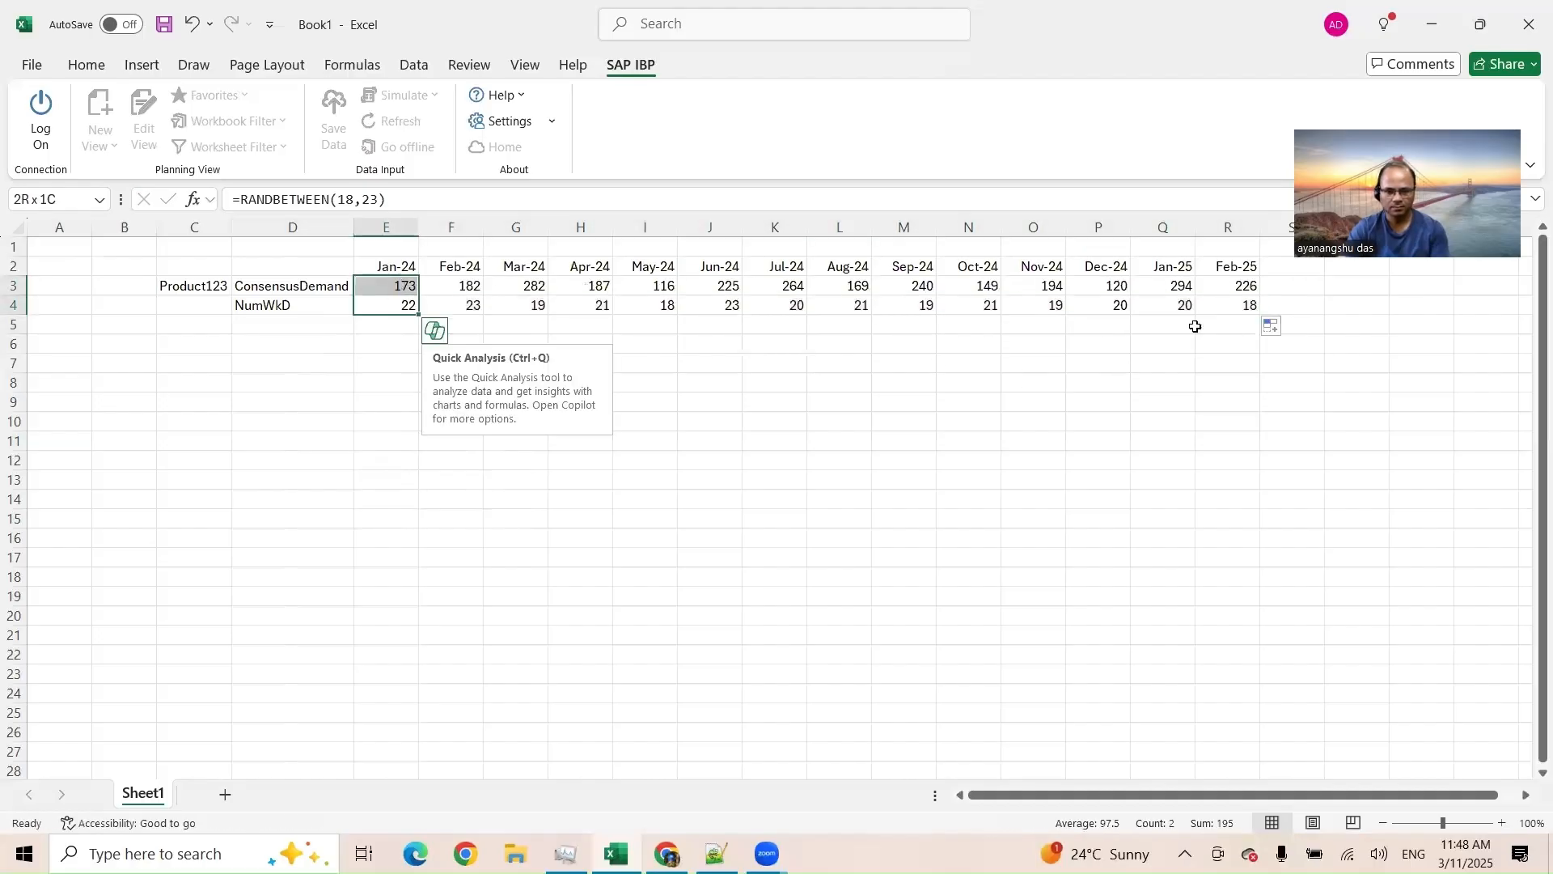
shift+click(1246, 303)
shift+click(1241, 286)
key(ctrl+c)
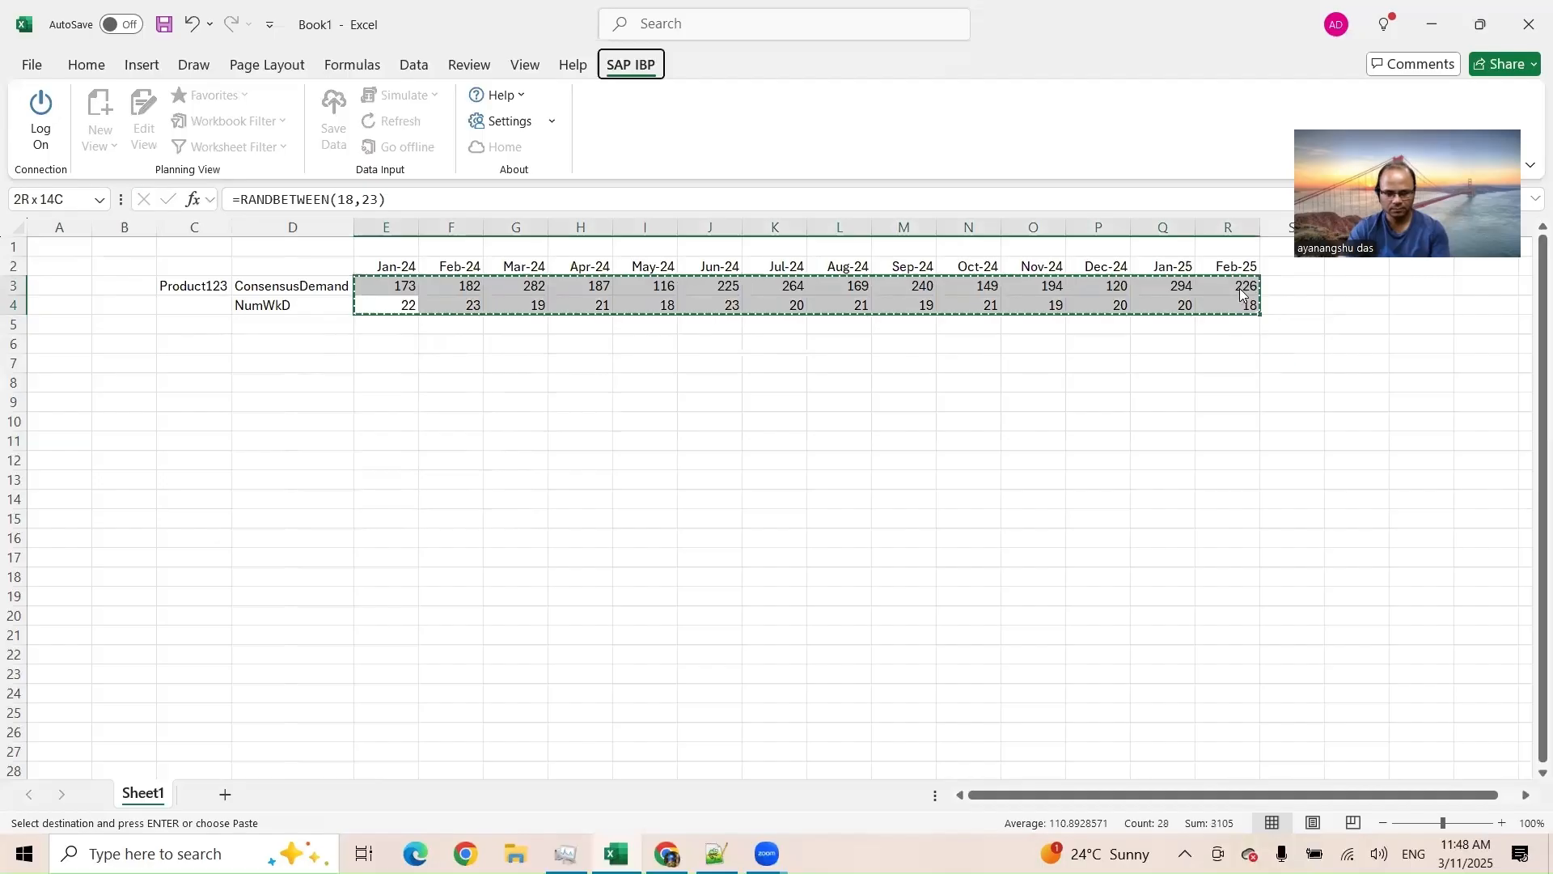
key(ctrl+alt+v)
key(Escape)
Step: Label cell D5 DivConsensusDByWKD and autofit column D
click(271, 325)
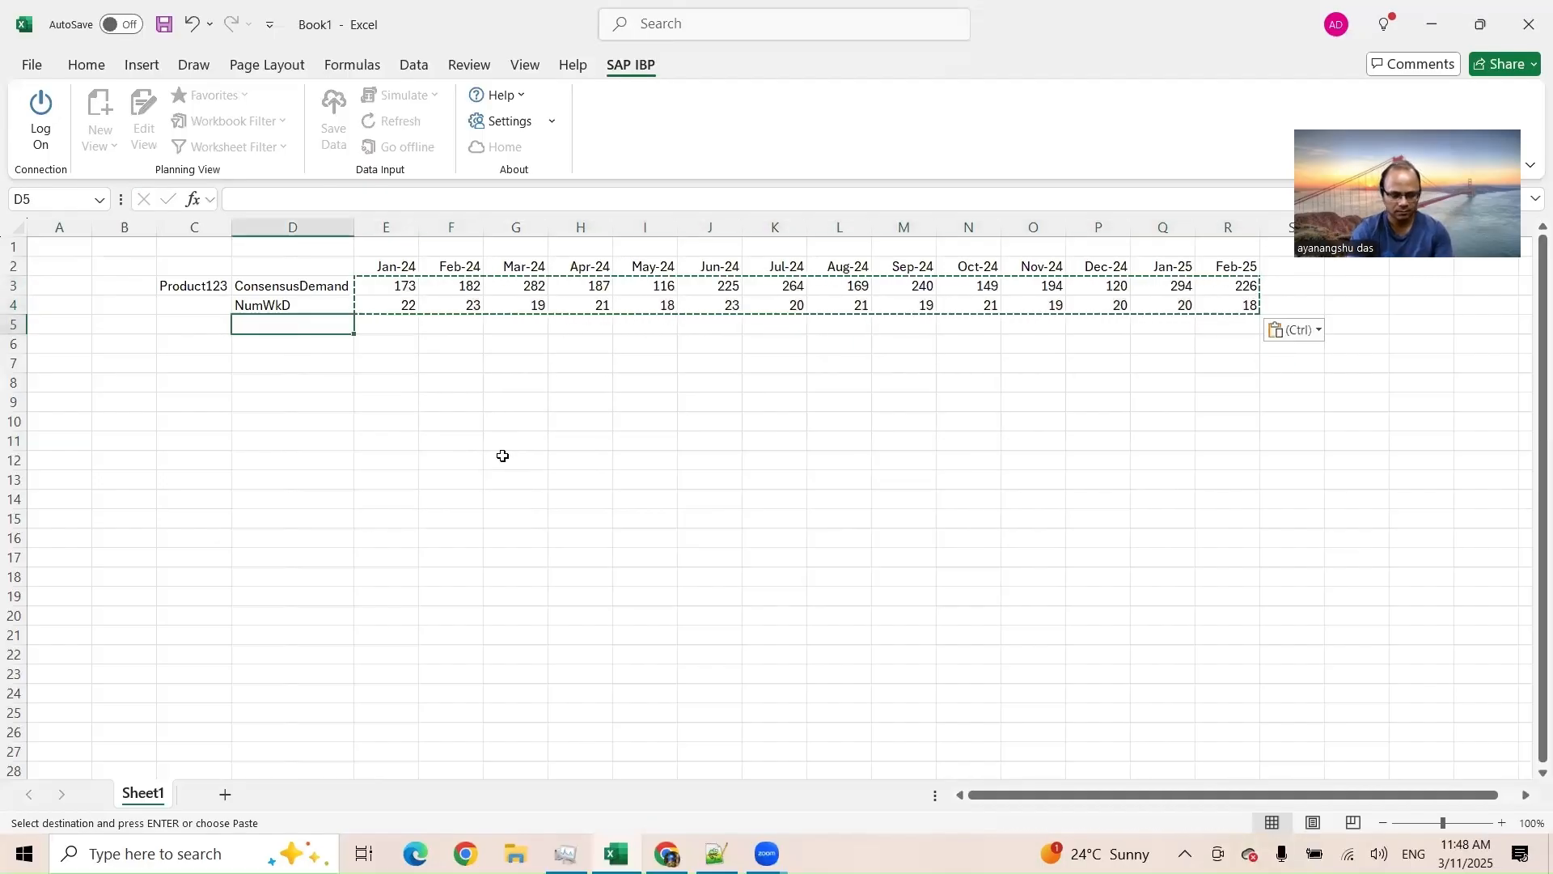
text(DivConsensusDByWKD)
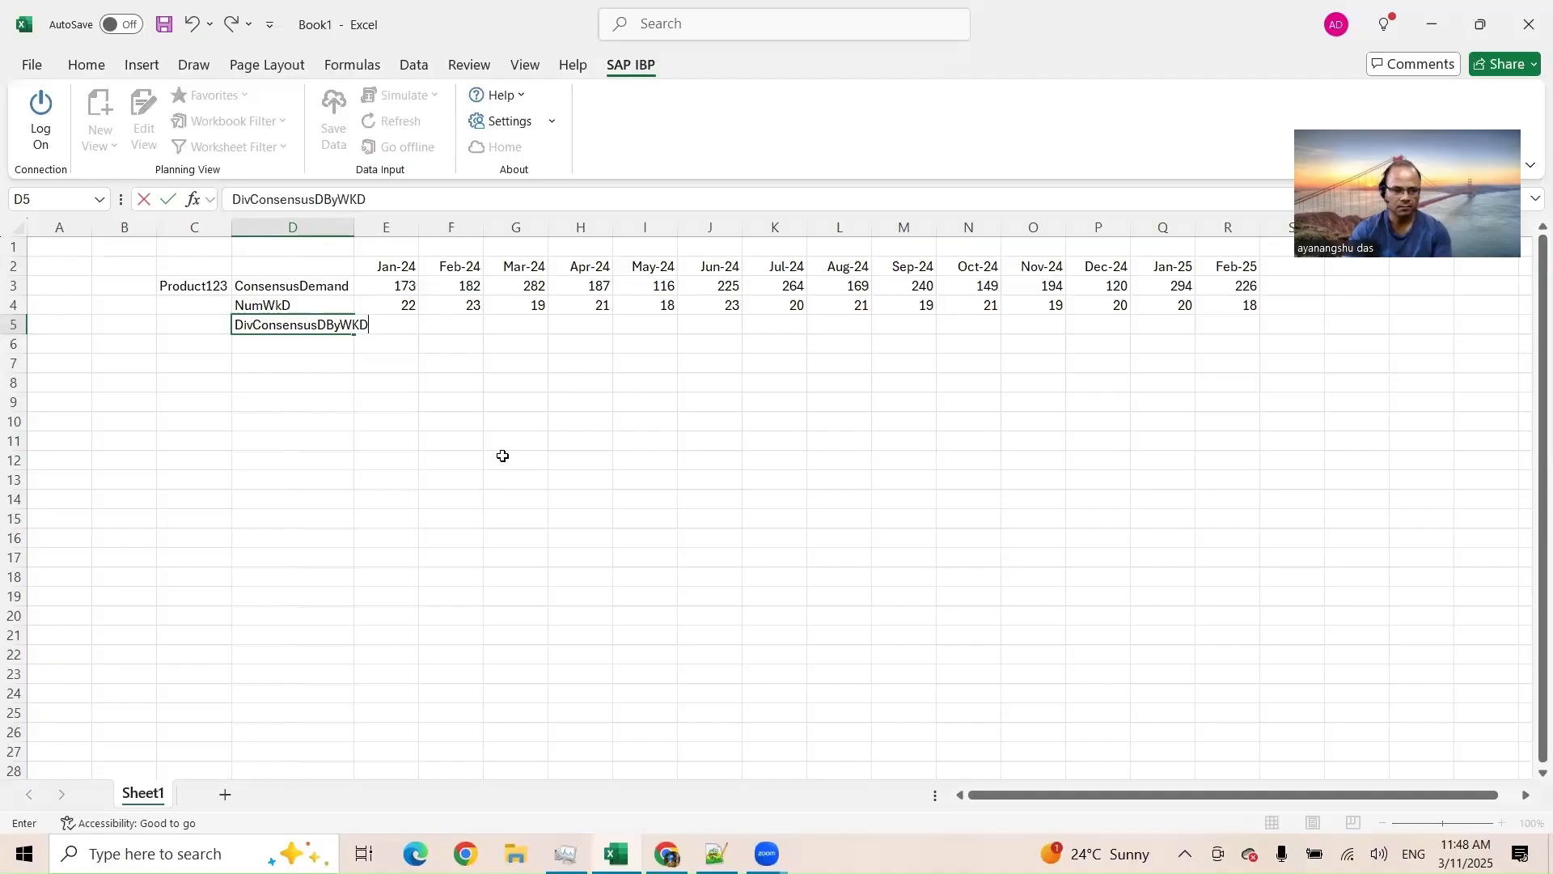
click(503, 457)
double_click(355, 227)
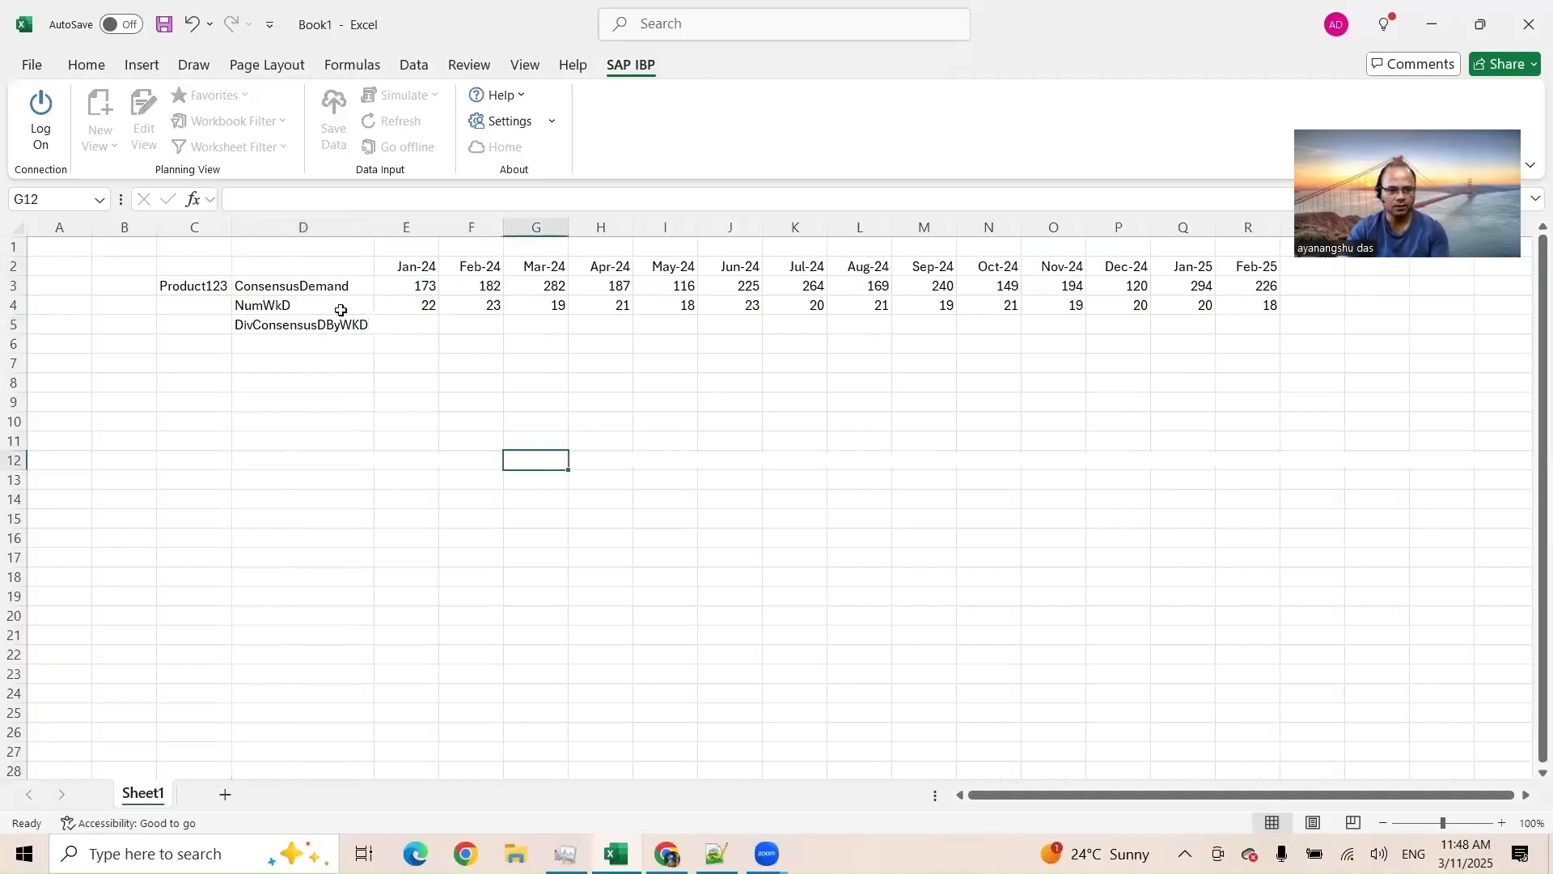
Step: Enter =E3/E4 in E5 to divide demand by working days and fill it across to Feb-25
click(293, 289)
click(405, 327)
text(=)
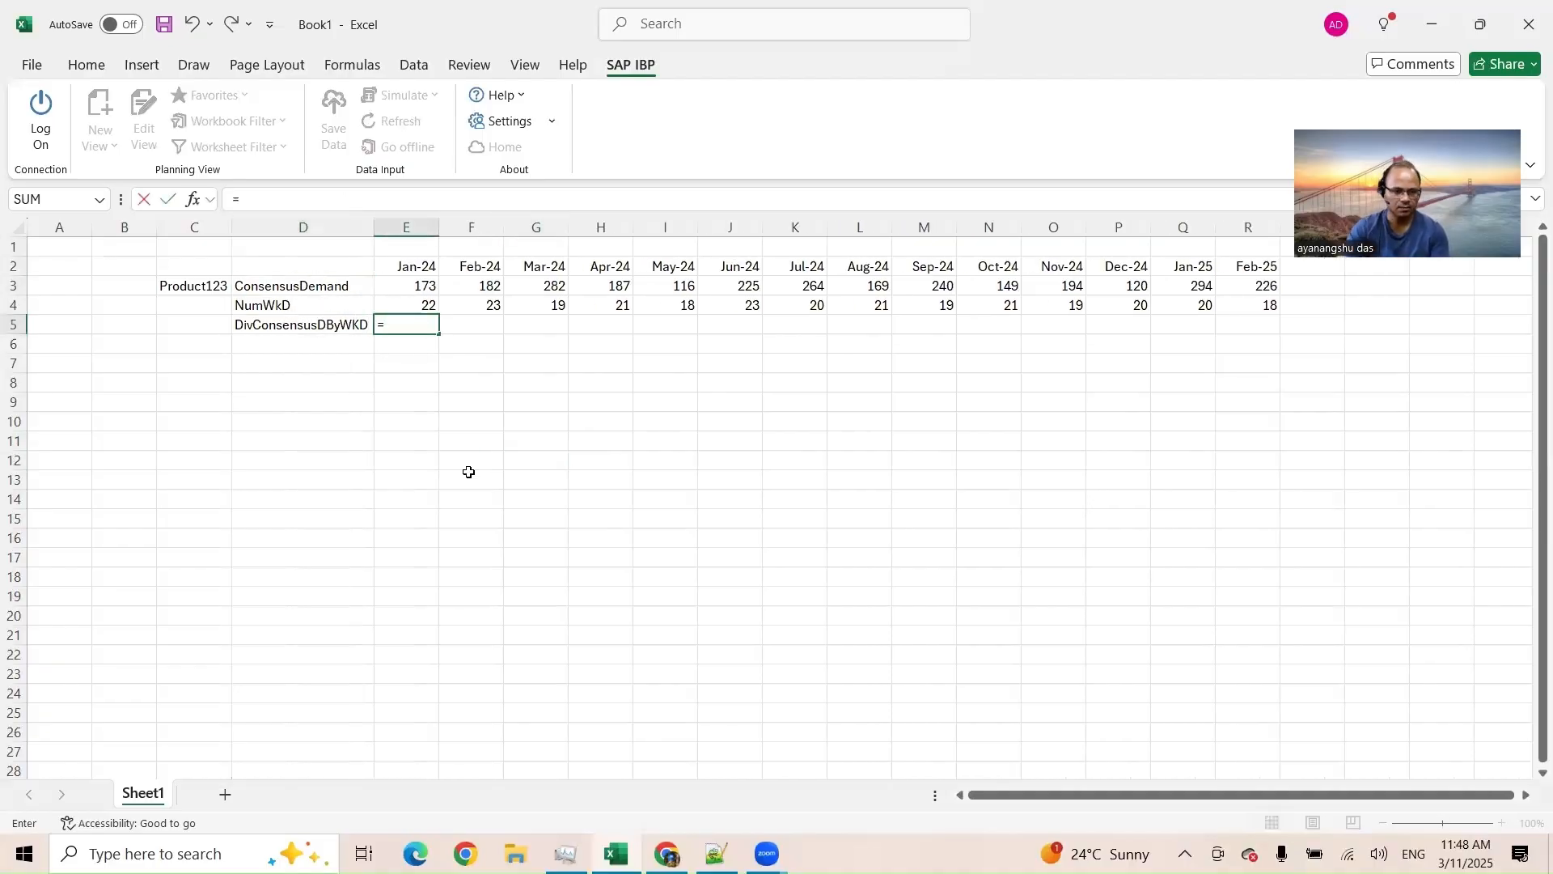
click(389, 278)
text(/)
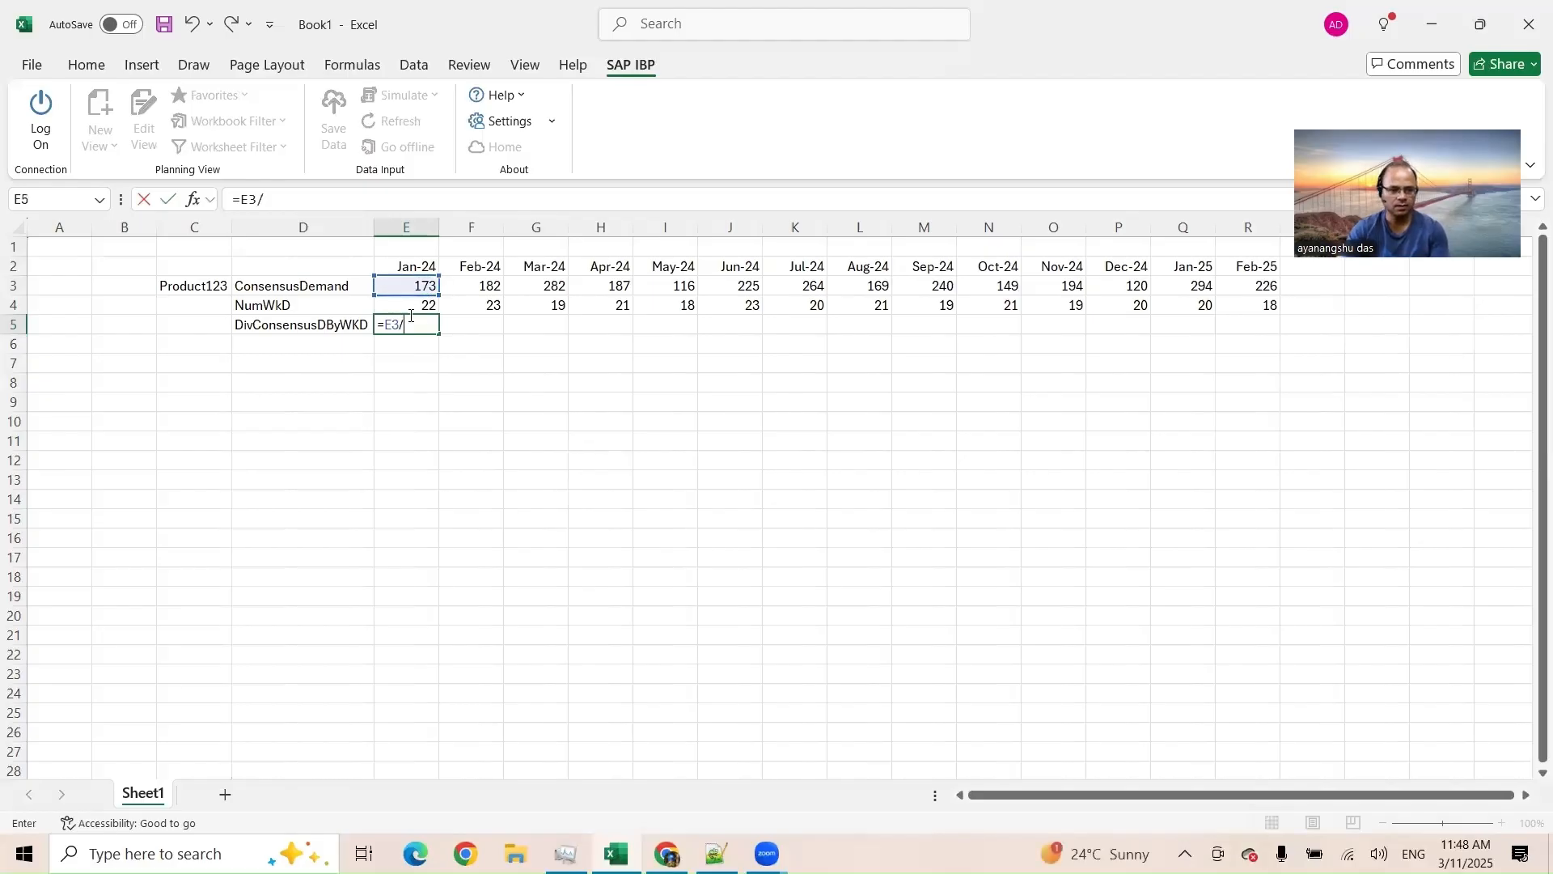
click(411, 304)
key(Return)
click(409, 325)
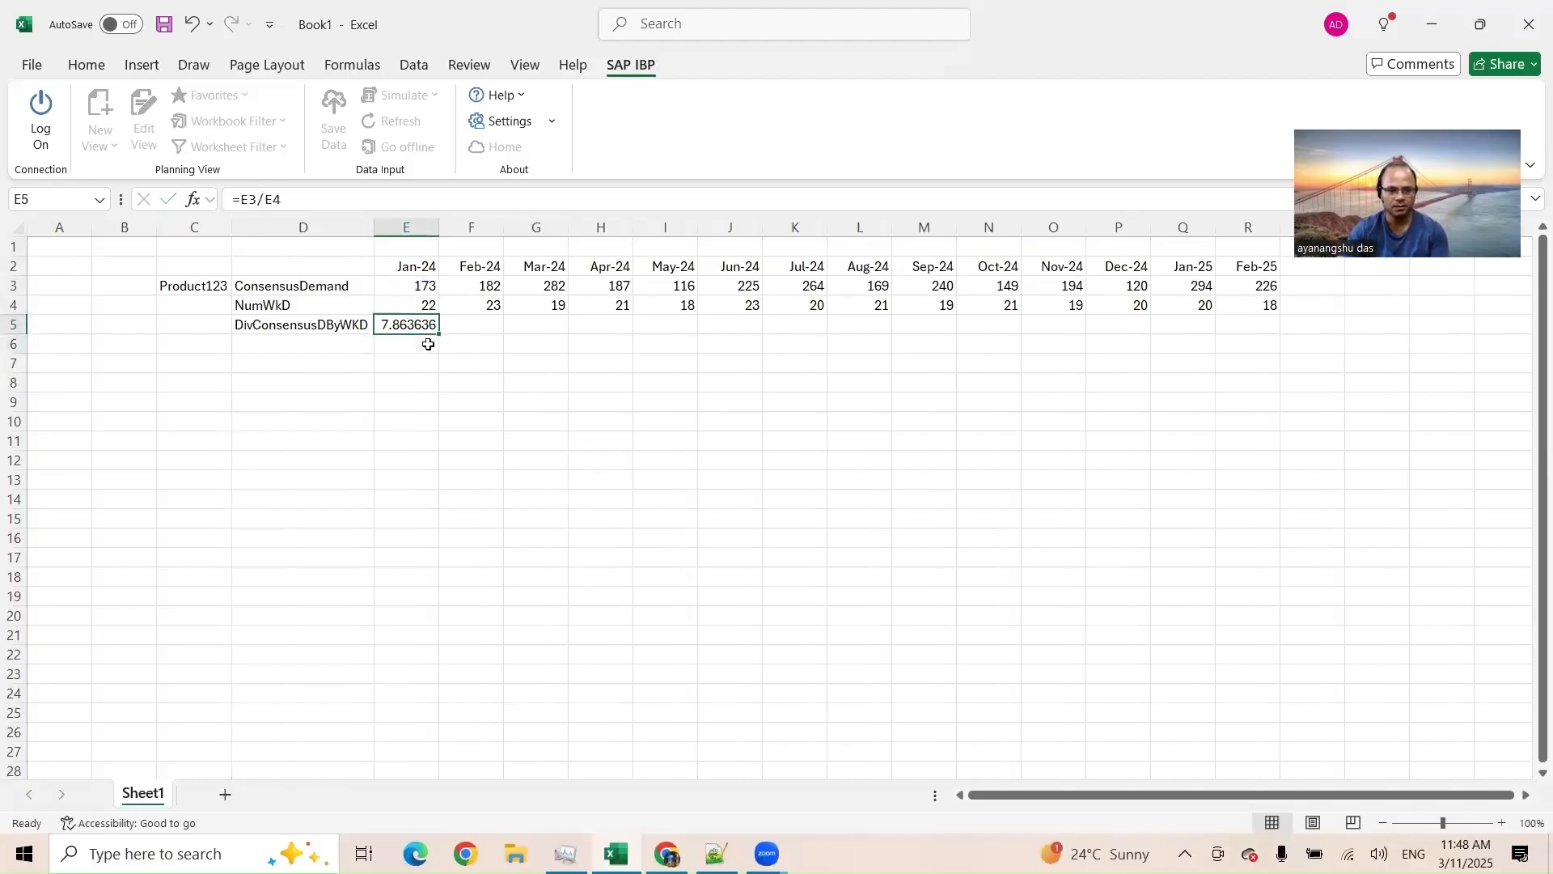
drag(439, 334, 1259, 328)
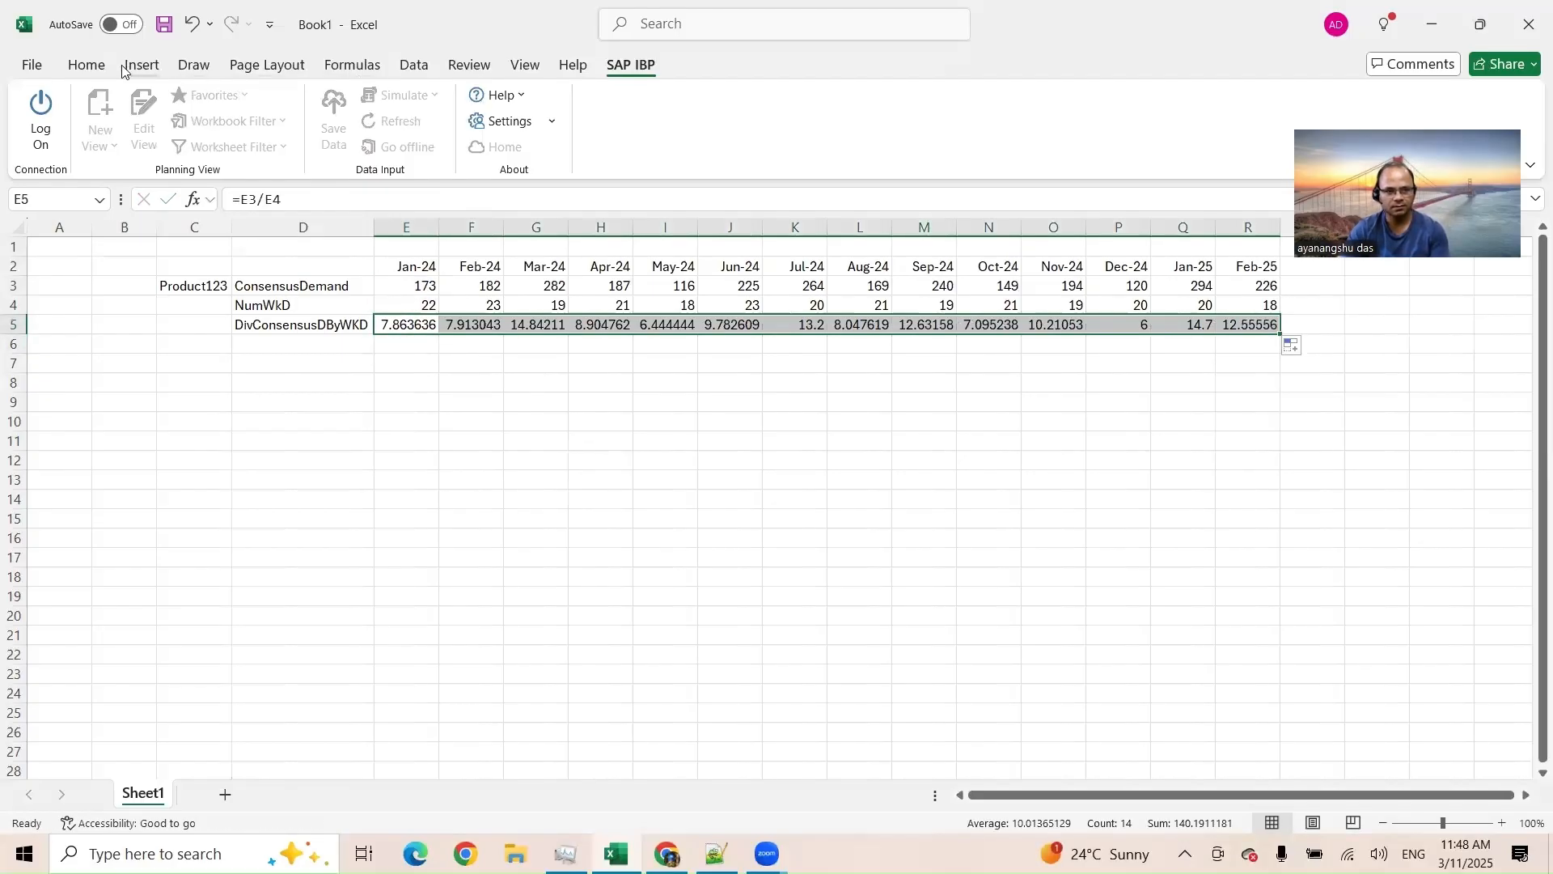
Step: Reduce the row 5 results to whole numbers by removing their decimal places
click(87, 64)
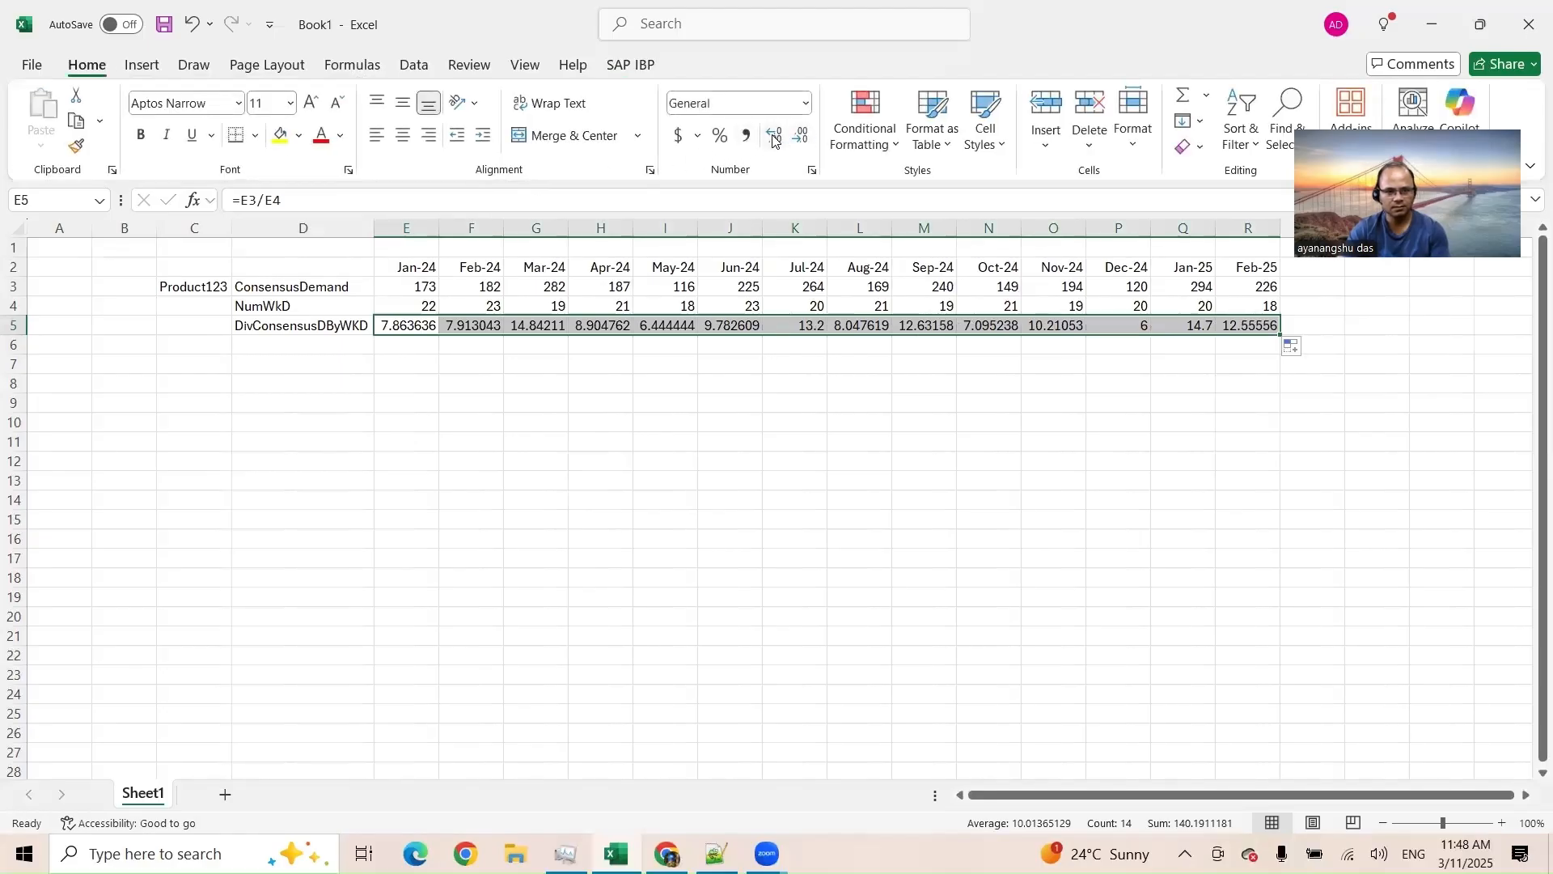
click(807, 135)
click(808, 136)
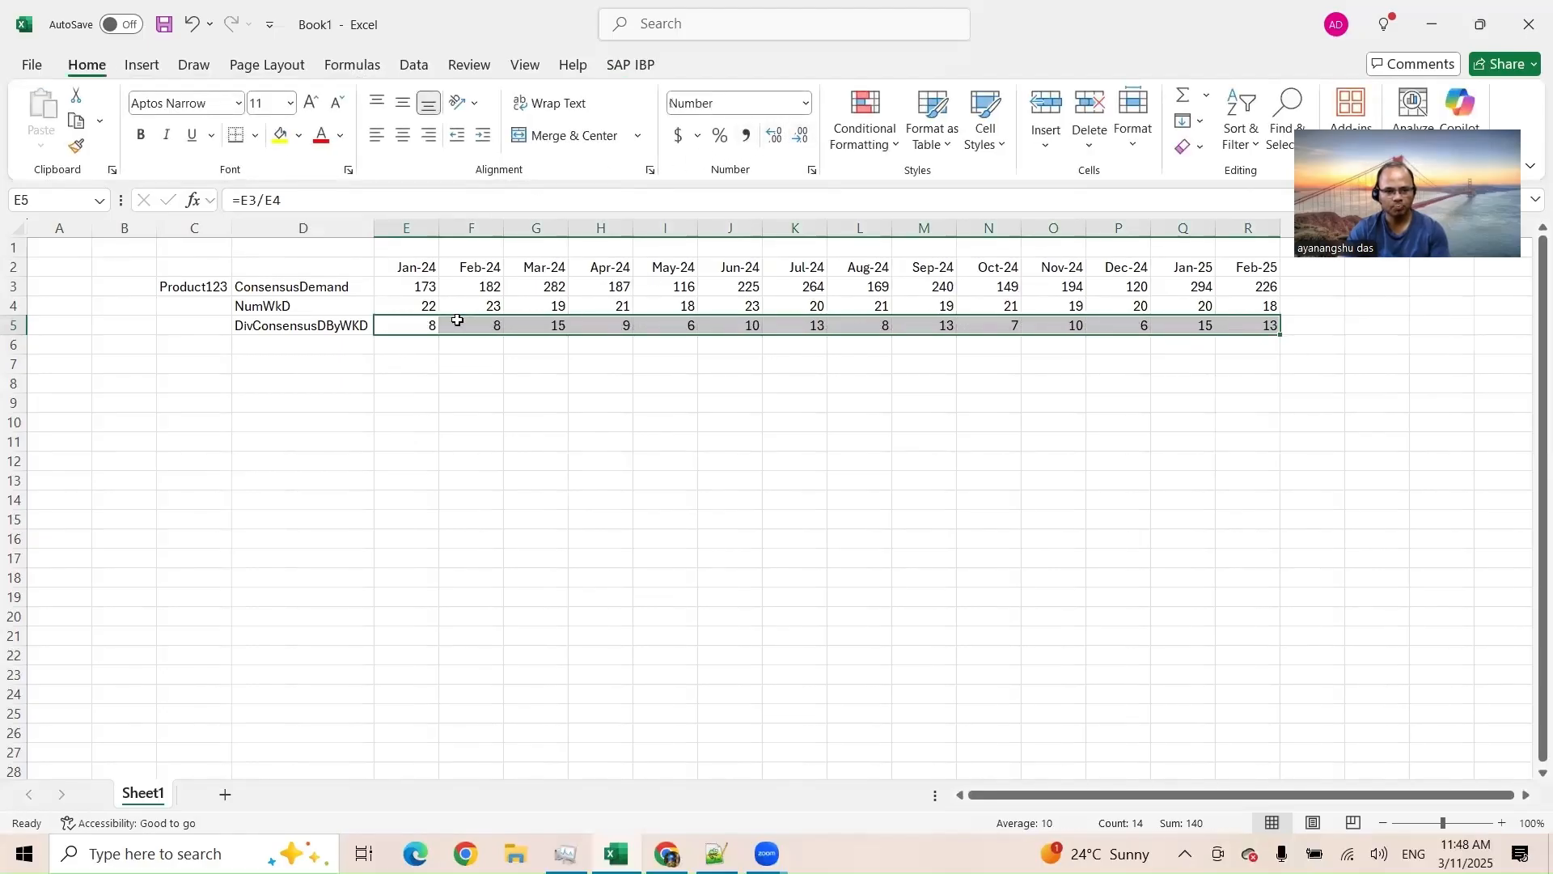
drag(420, 323, 1222, 325)
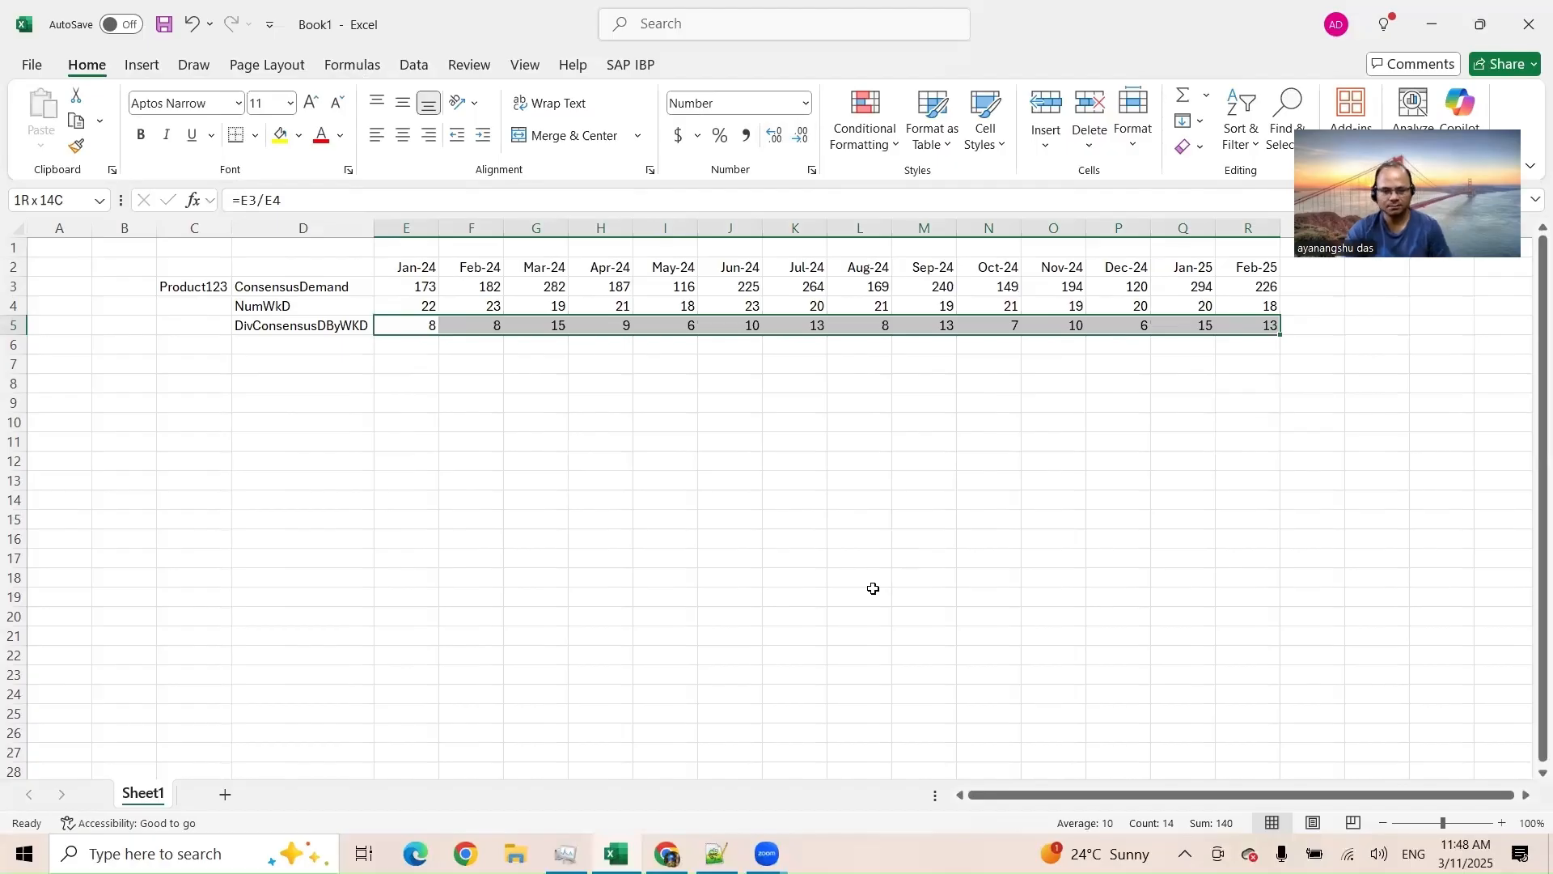
Step: Switch to the planning area in the browser and view its Key Figures list
key(alt+Tab)
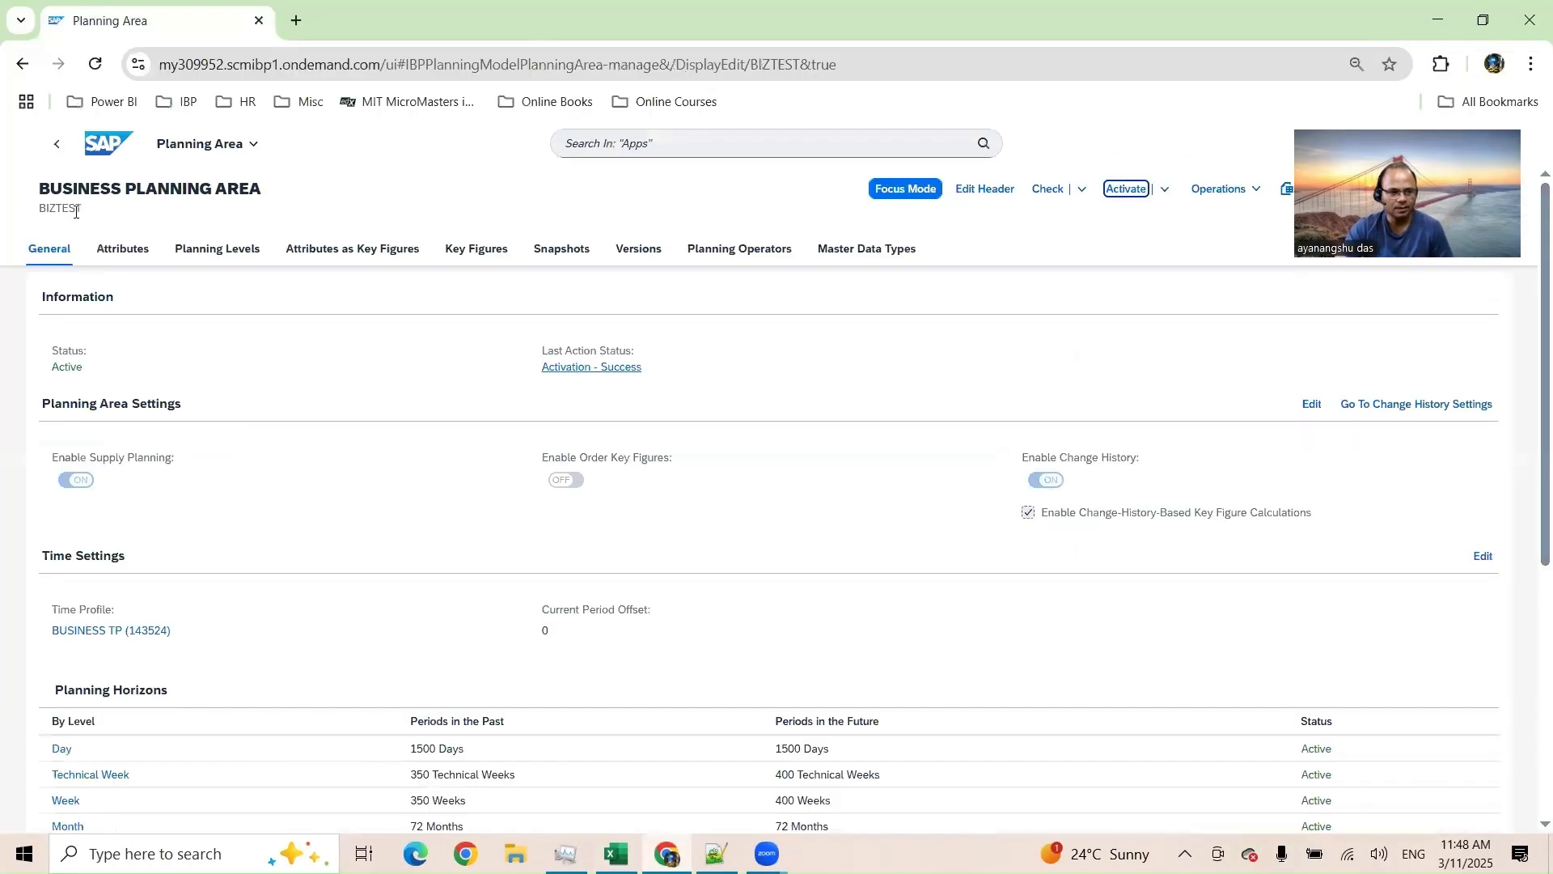
click(61, 265)
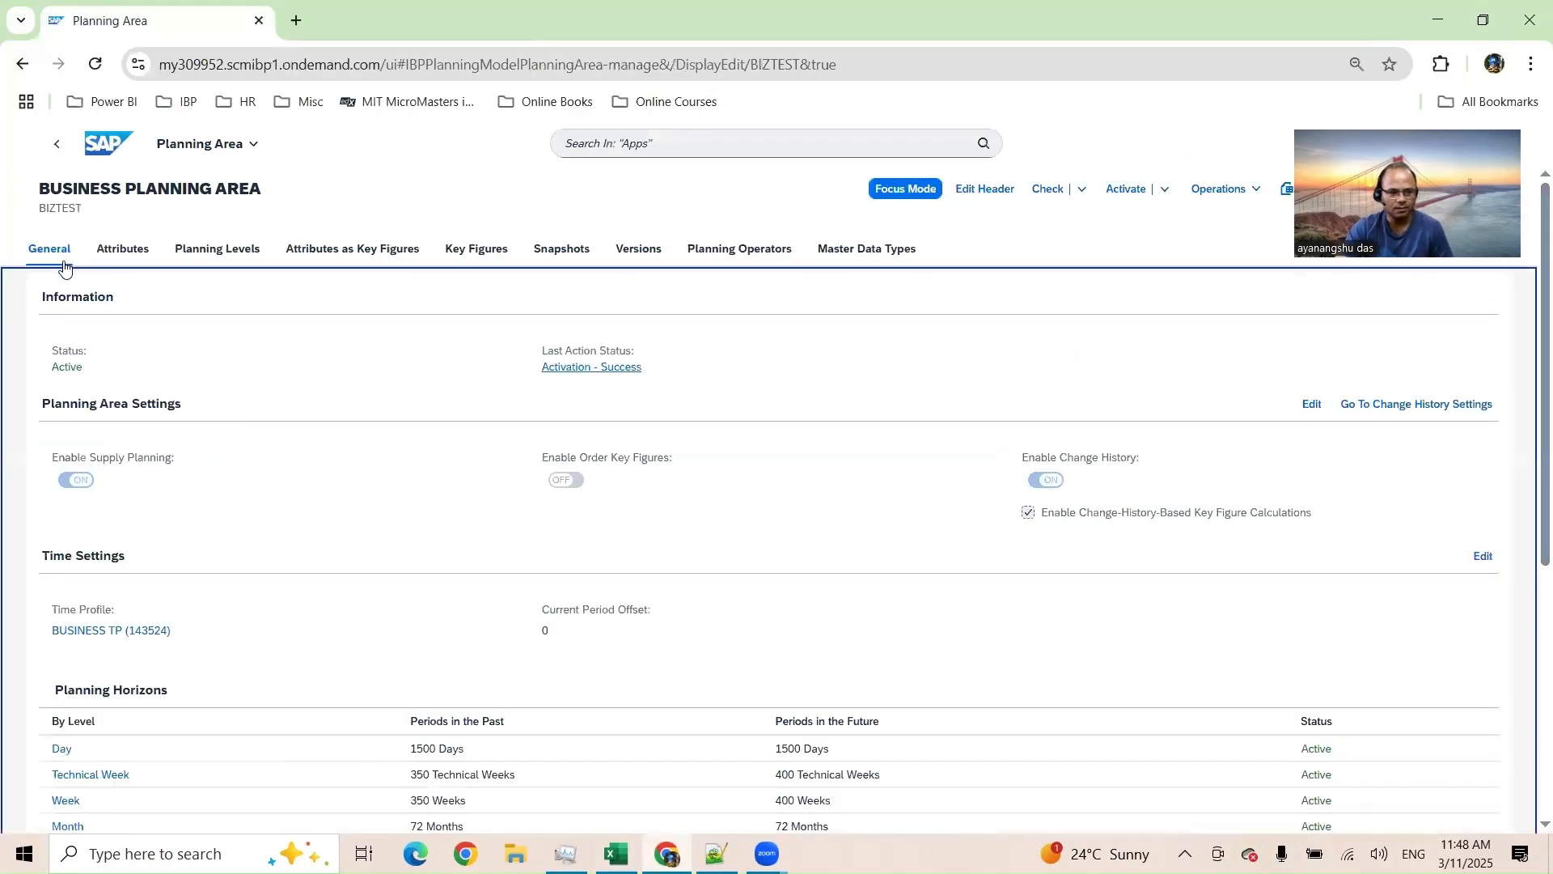
click(485, 251)
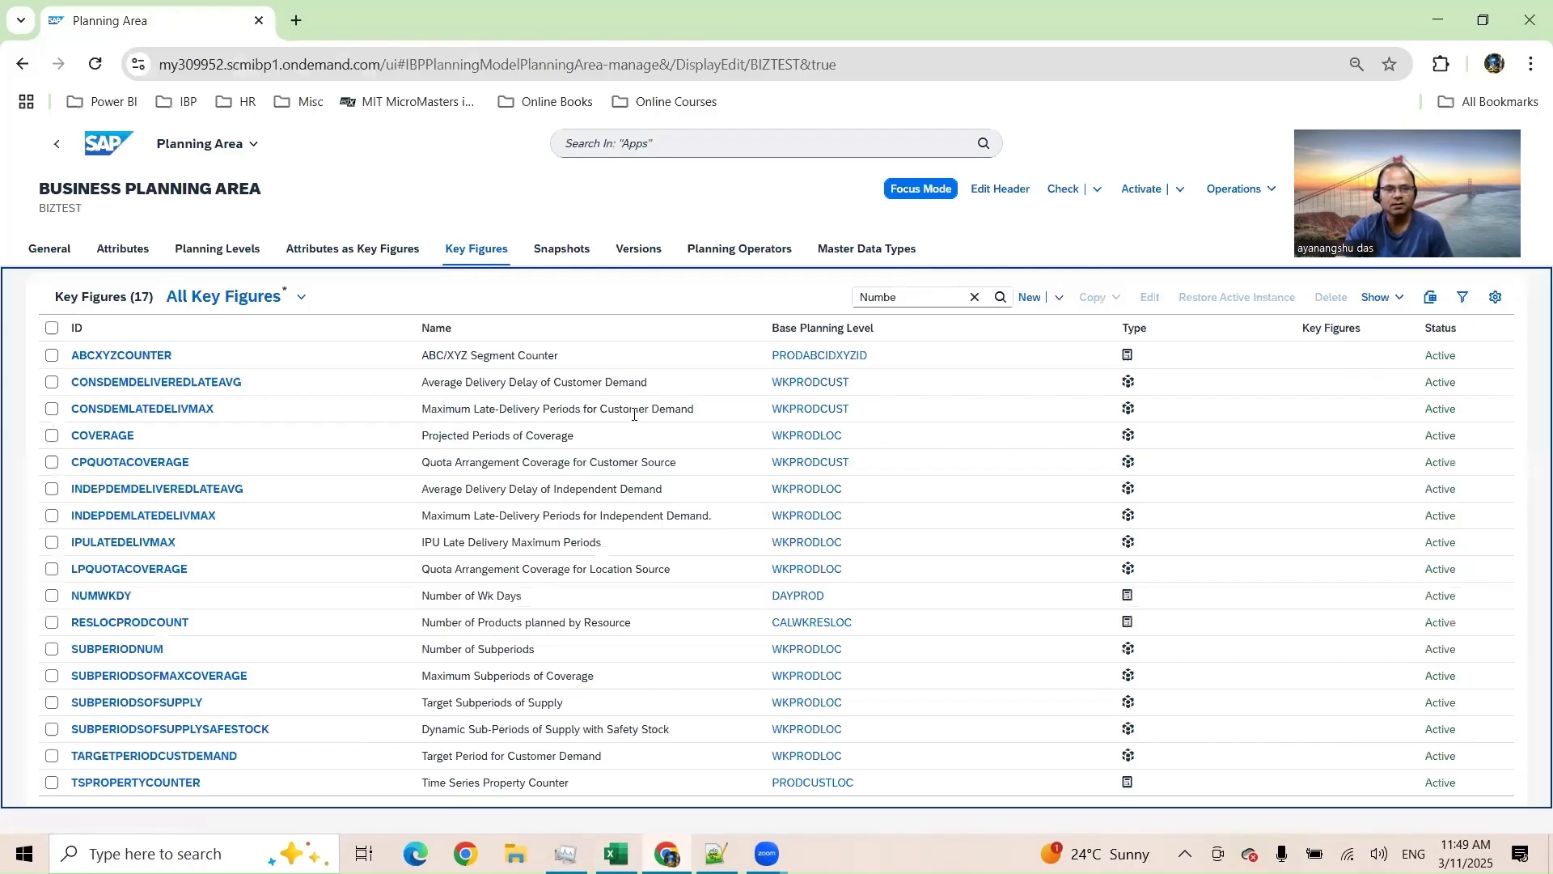
key(alt+Tab)
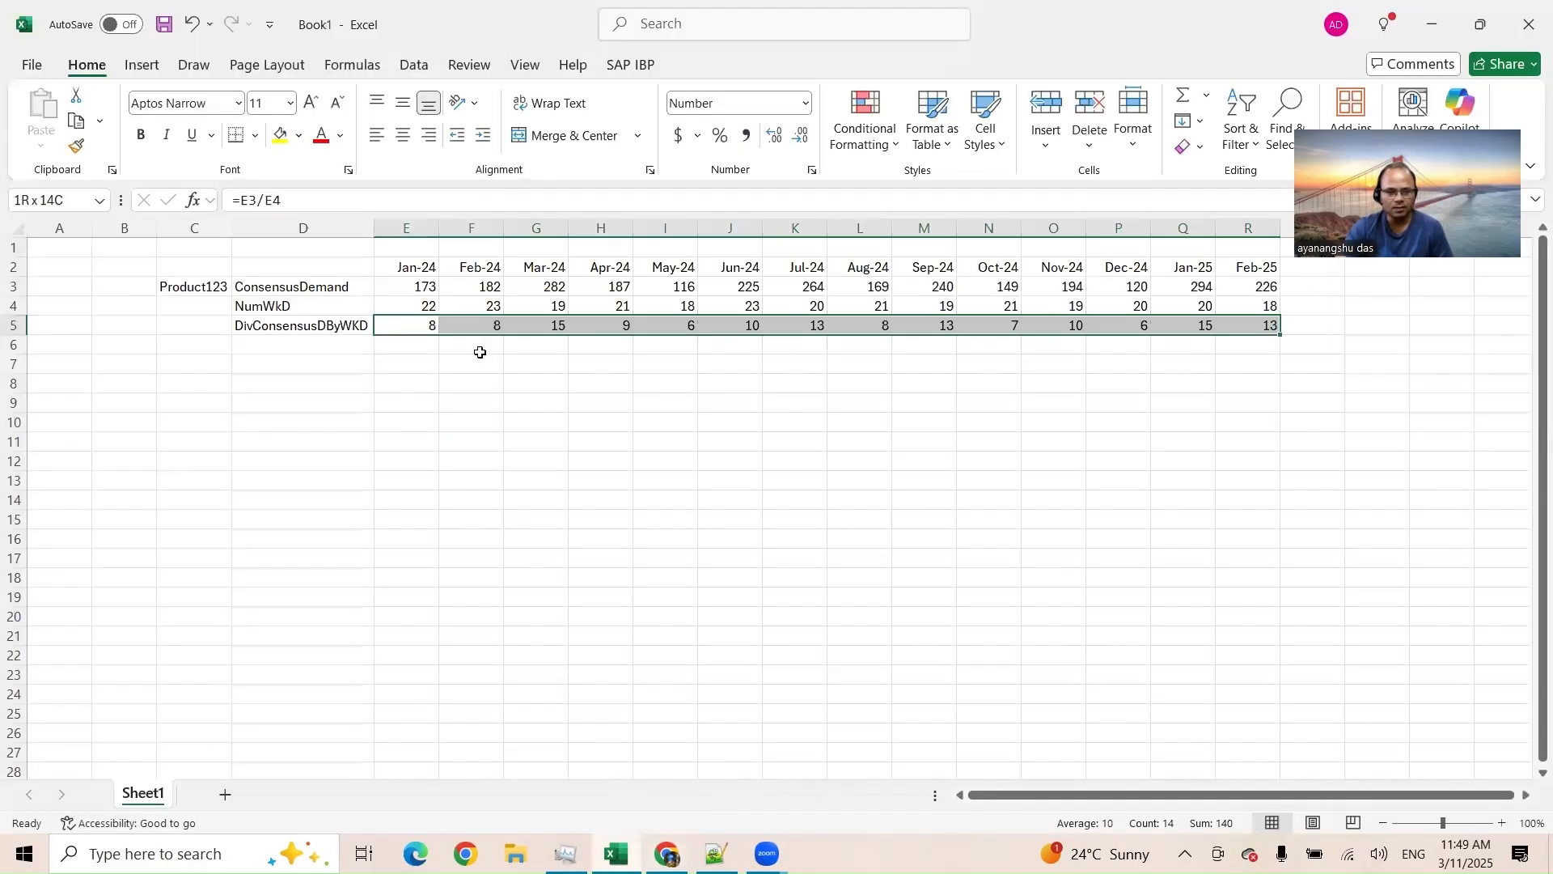
Step: Review the worksheet's product and key figure labels in columns C and D
click(418, 272)
click(221, 288)
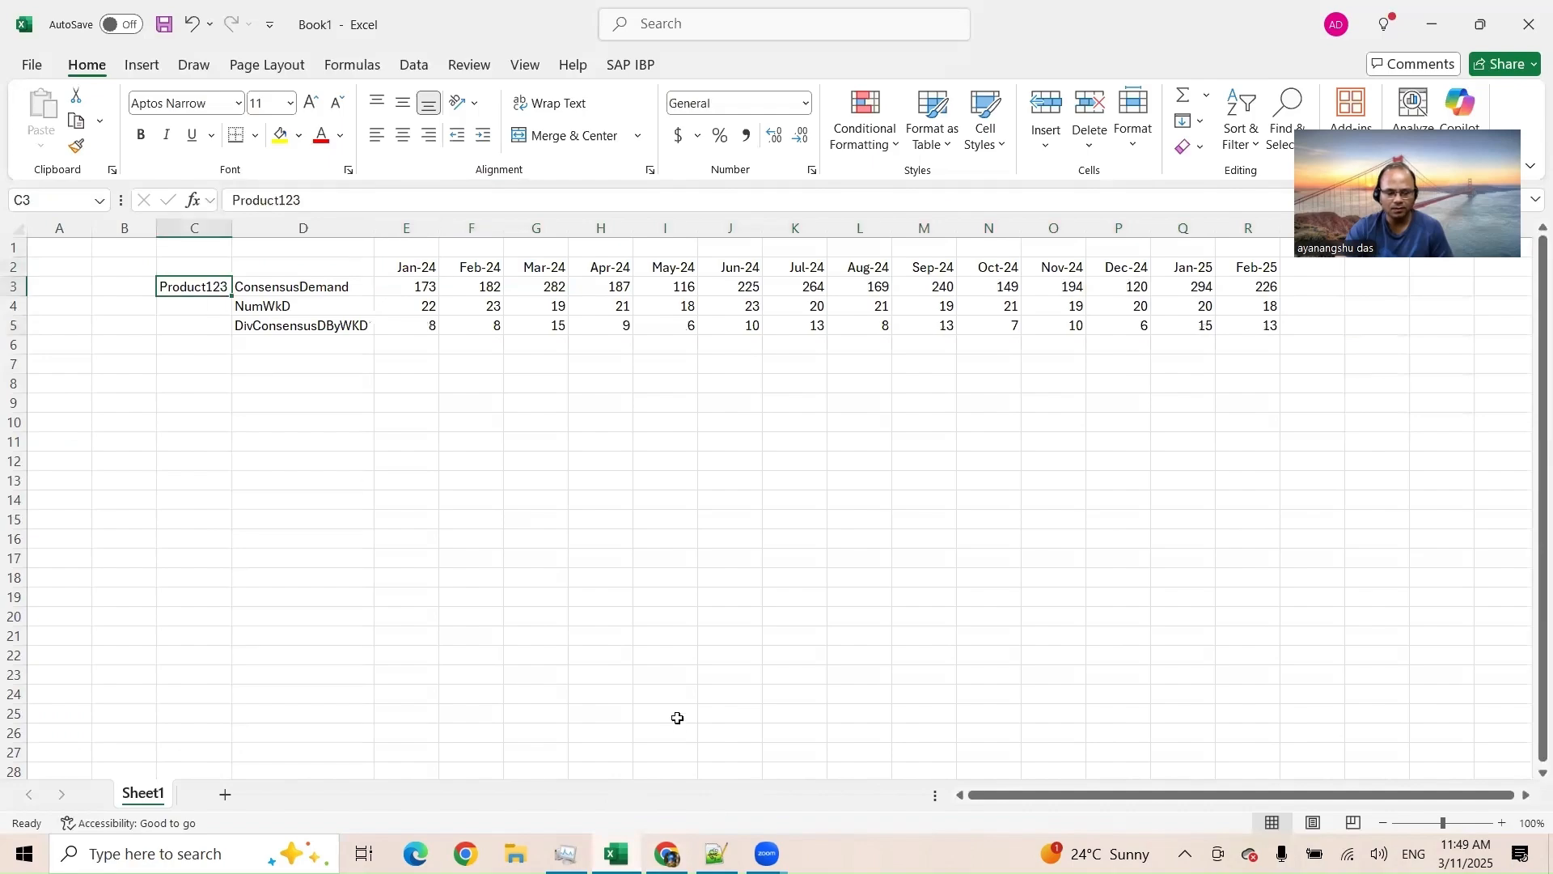
click(302, 289)
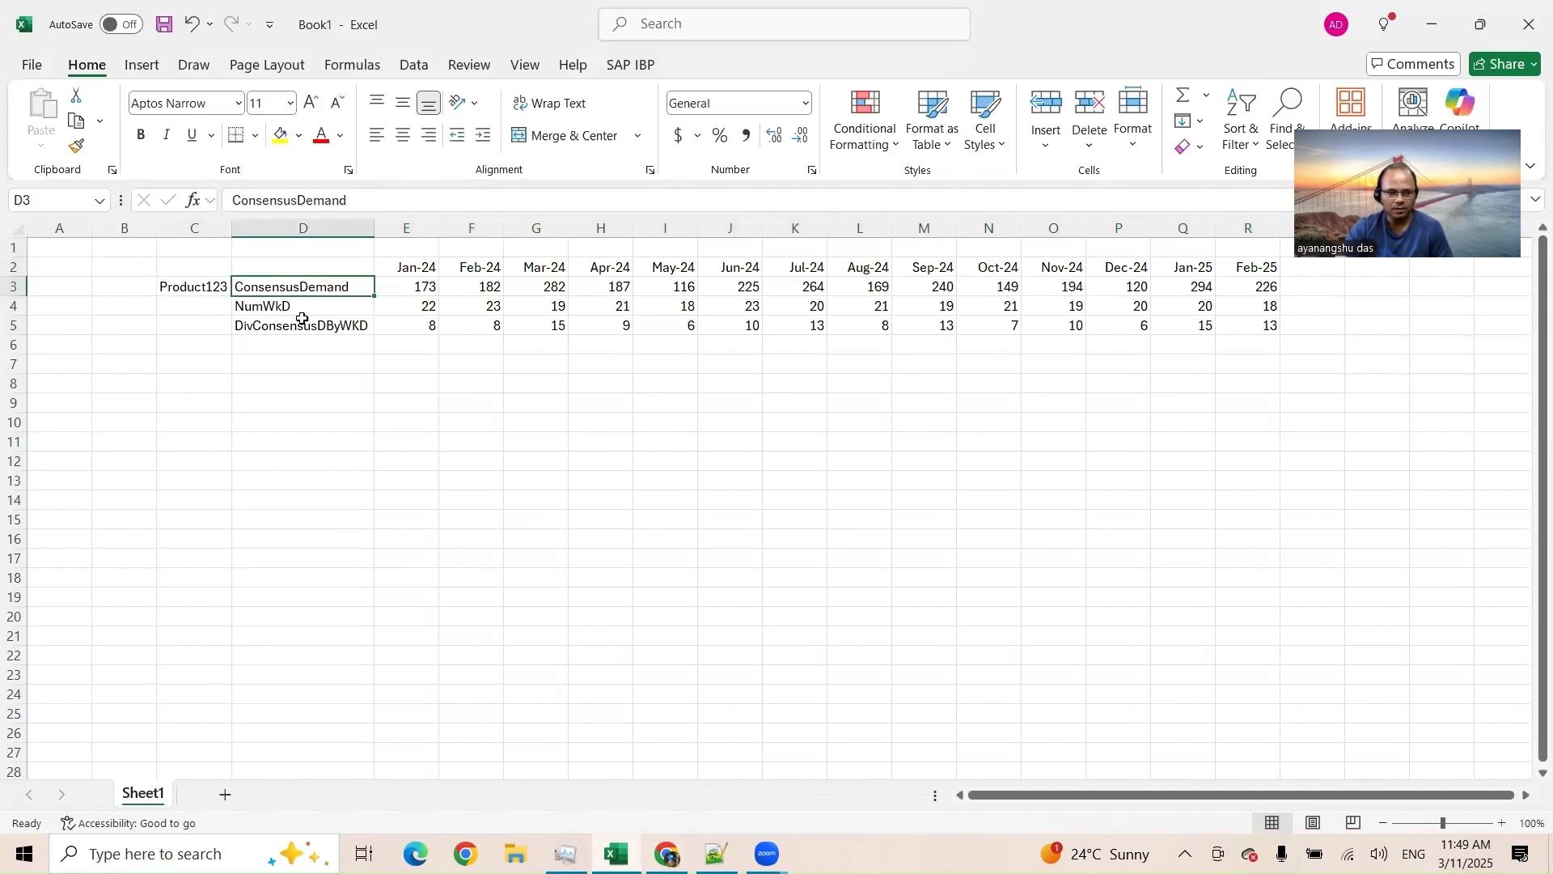
key(Down)
key(Up)
key(Down)
key(Up)
key(Down)
click(348, 288)
Step: Start a new search in the planning area's Key Figures list, beginning with C
key(alt+Tab)
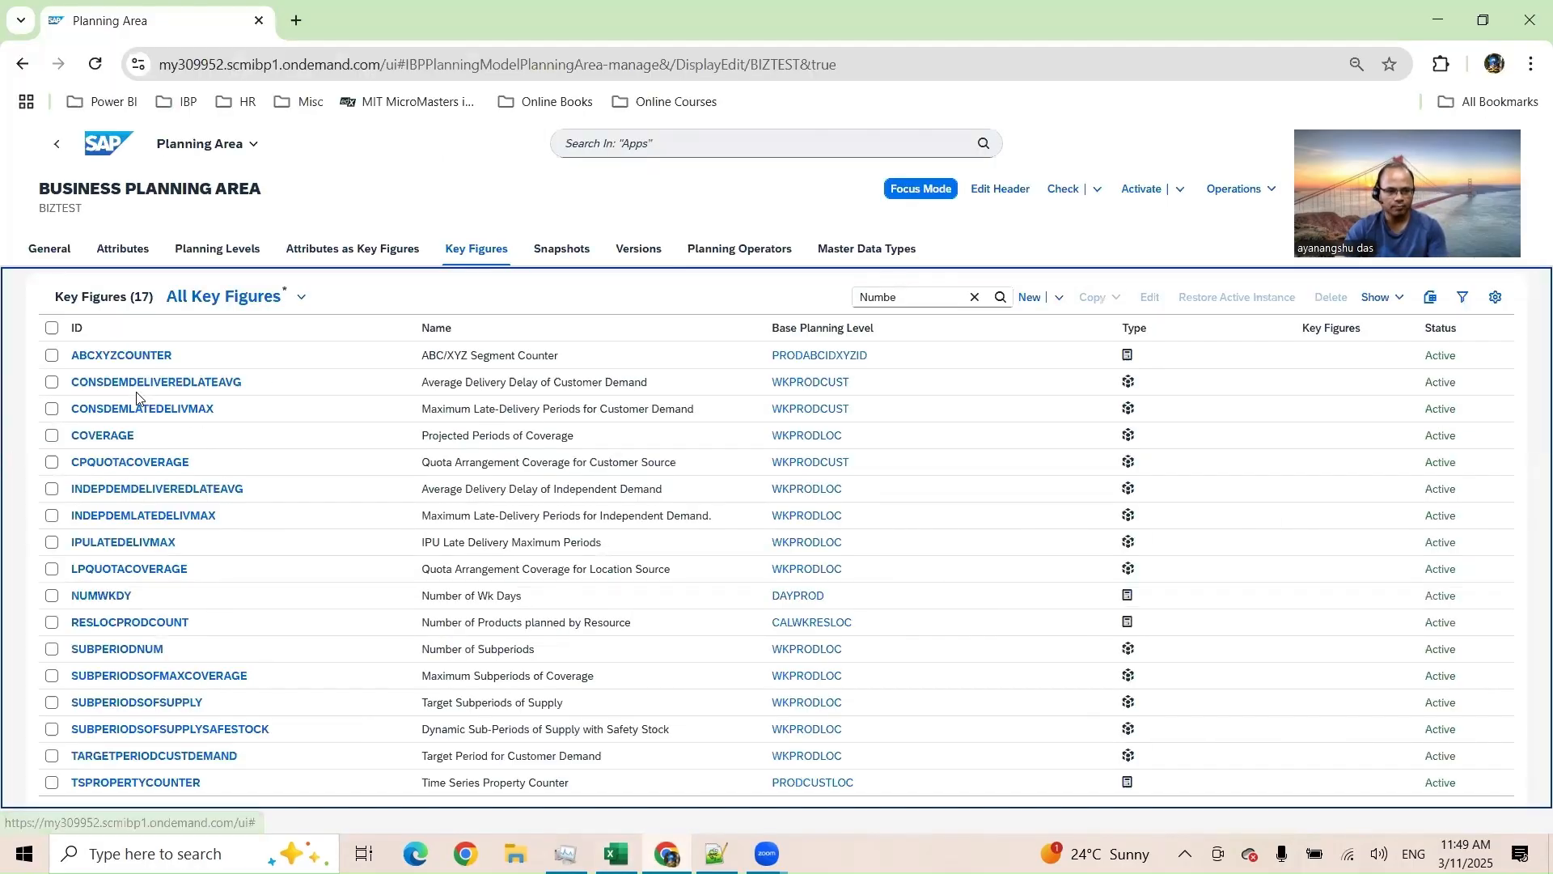
double_click(905, 296)
text(C)
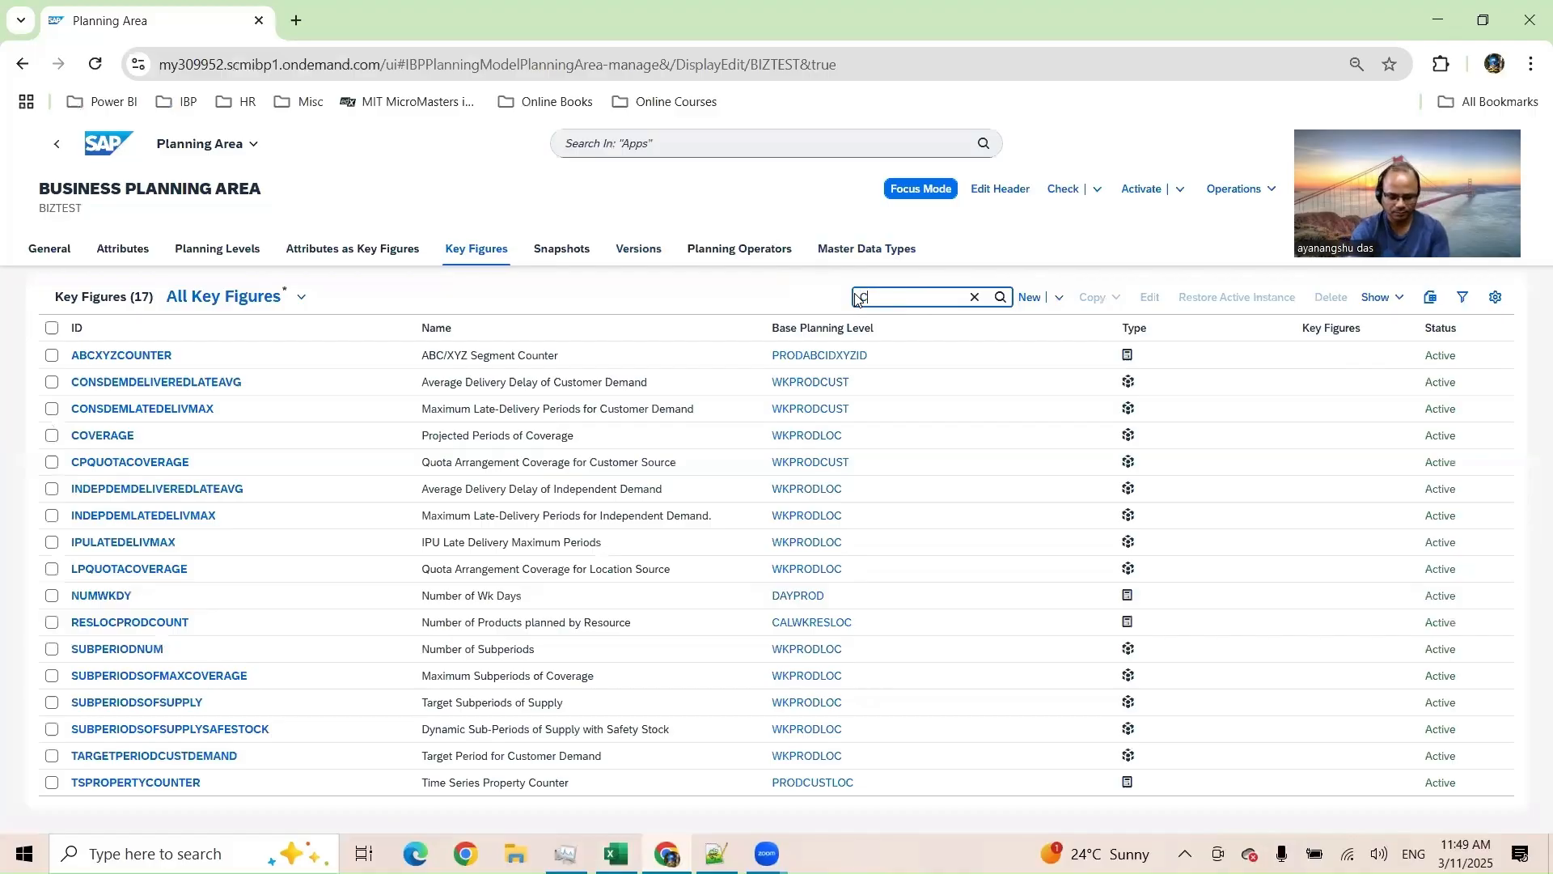